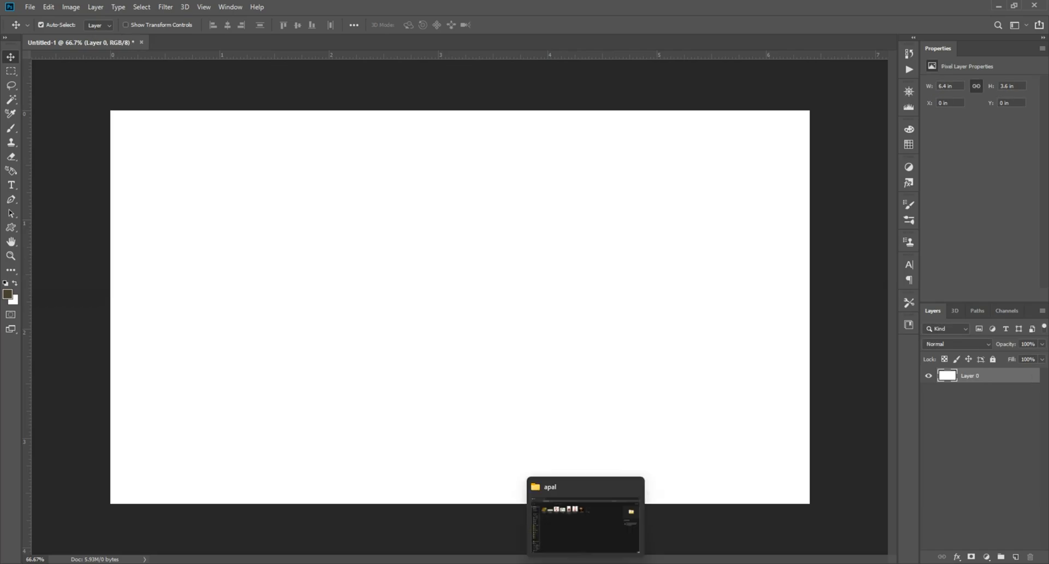
Place the apple orchard photo from the apal folder into the document and stretch it to fill the canvas width.
click(585, 520)
drag(128, 145, 412, 314)
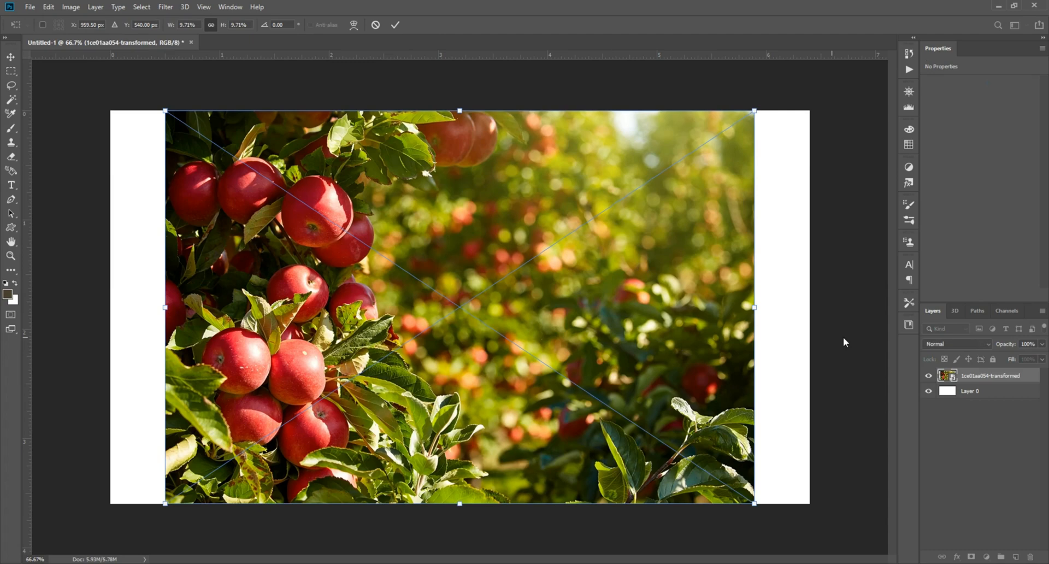
drag(757, 307, 812, 307)
drag(165, 307, 110, 307)
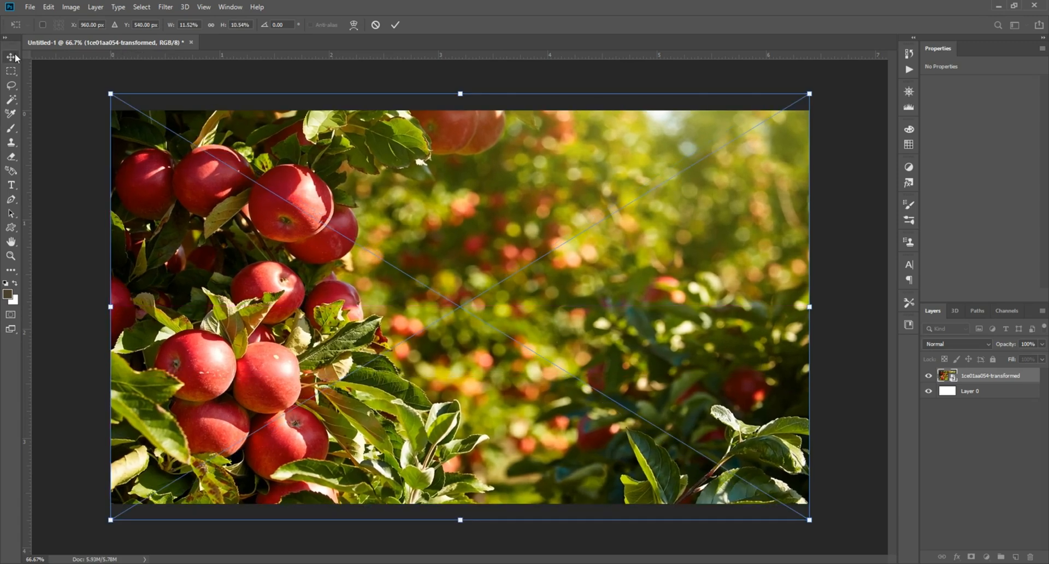
click(14, 57)
Place the wooden table image from the apal folder into the document.
key(super)
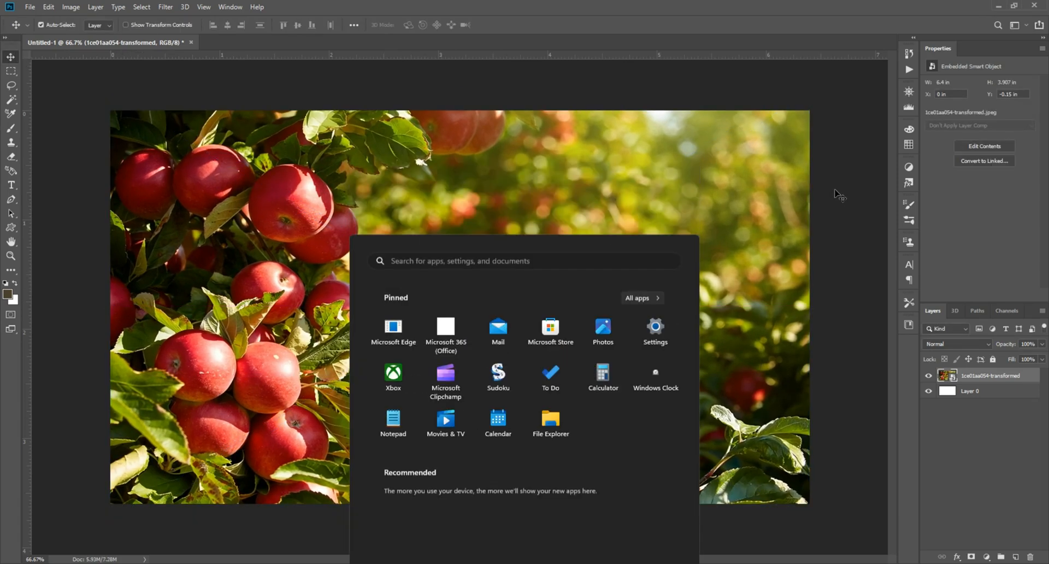
key(super)
click(587, 563)
click(481, 394)
drag(192, 166, 445, 363)
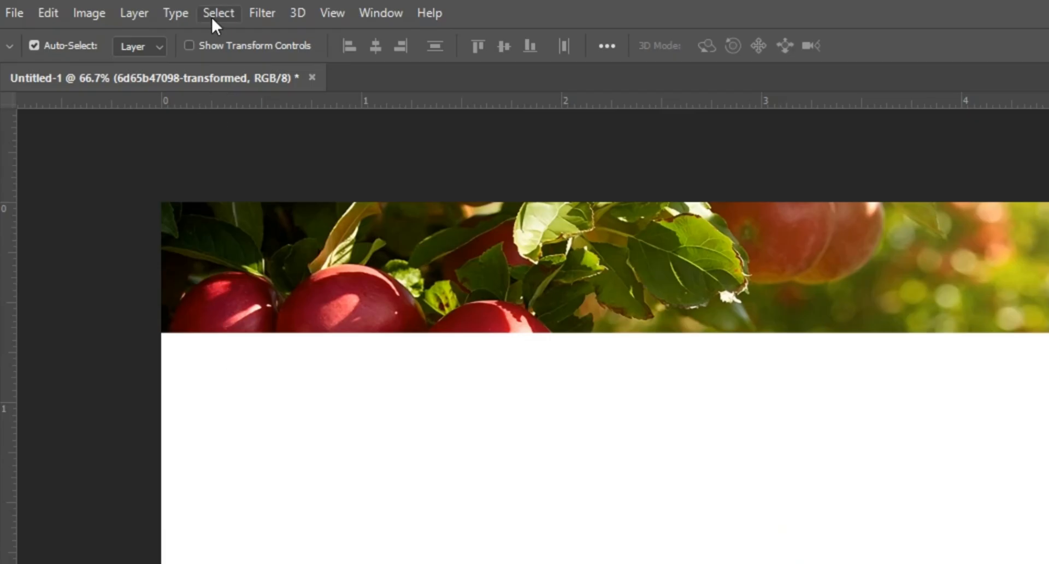
Select the table as the subject and mask out its white background.
click(141, 7)
click(164, 135)
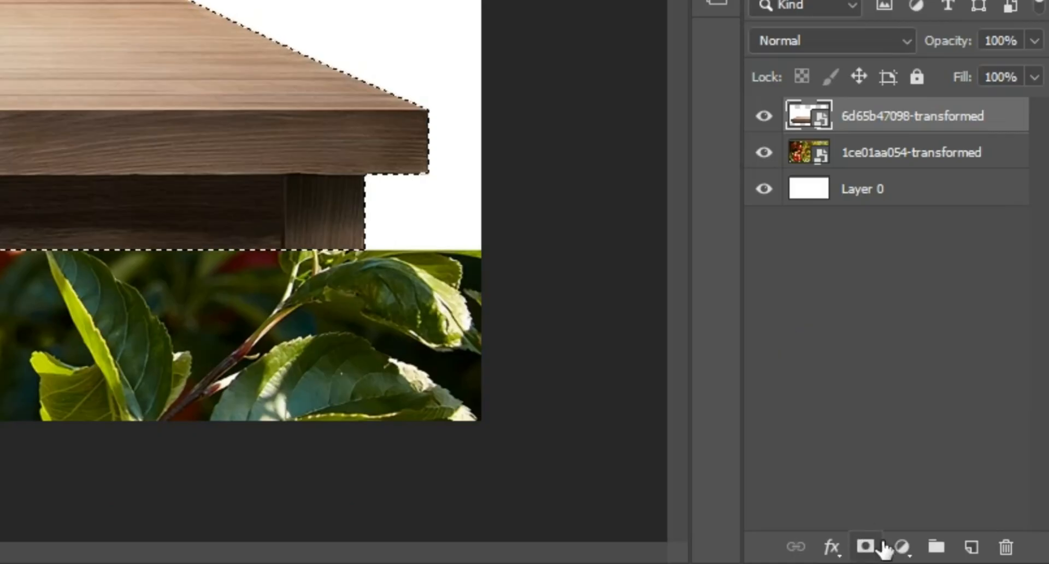
click(866, 545)
Move the table lower, shrink its height with Free Transform, and convert its layer to a smart object.
drag(533, 386, 544, 472)
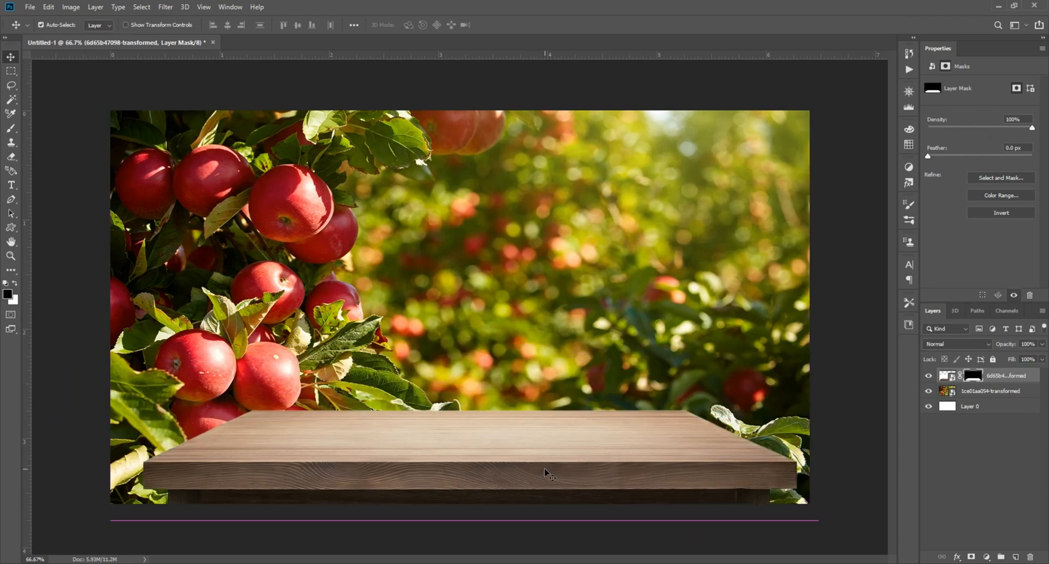
key(ctrl+t)
drag(469, 270, 469, 309)
key(Return)
drag(497, 465, 502, 465)
right_click(1010, 379)
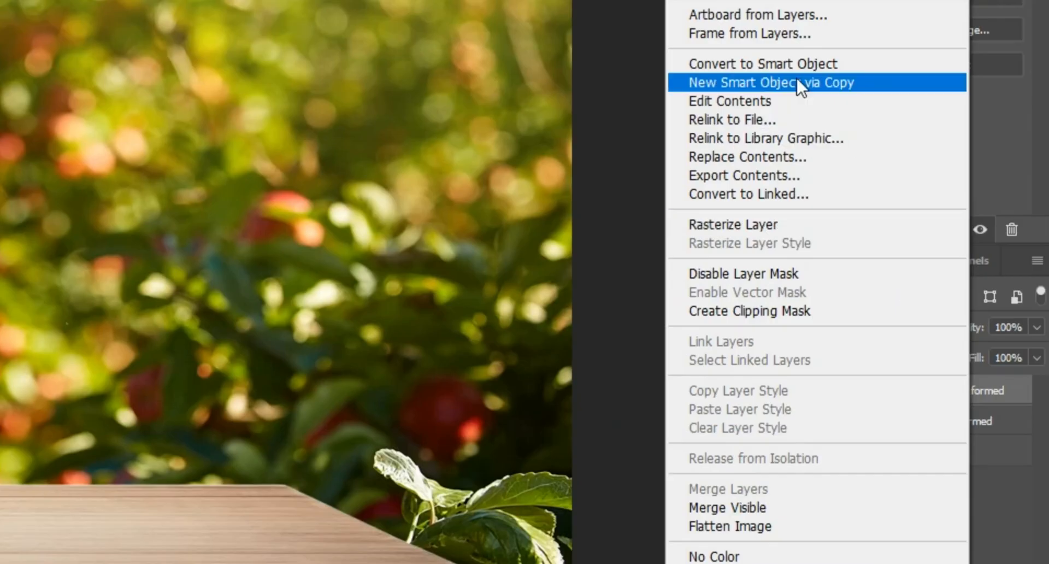
click(896, 205)
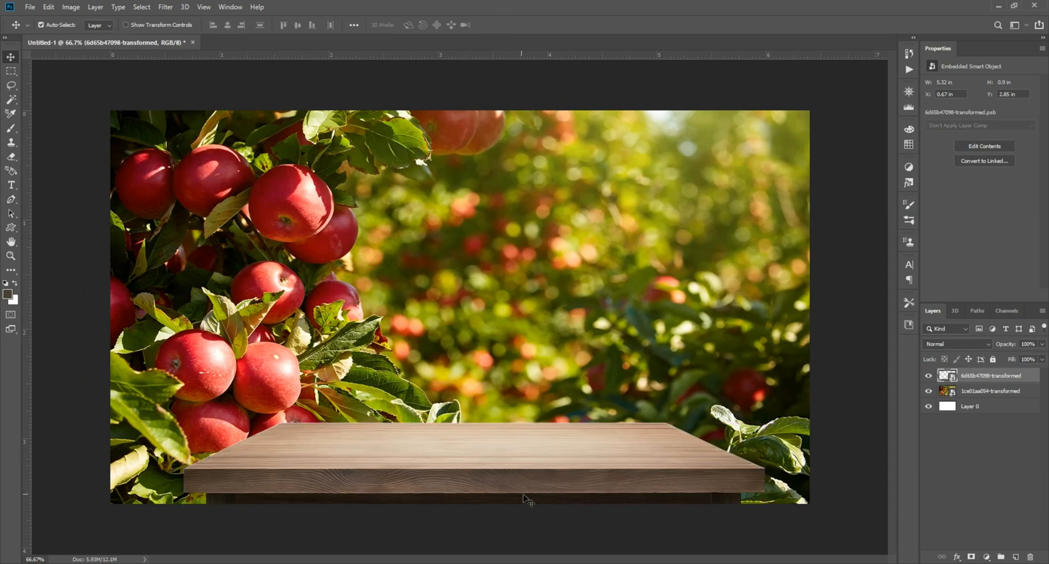
Place the Simply Apple juice bottle image and mask it to its selected subject.
click(586, 563)
drag(425, 159, 422, 282)
click(143, 7)
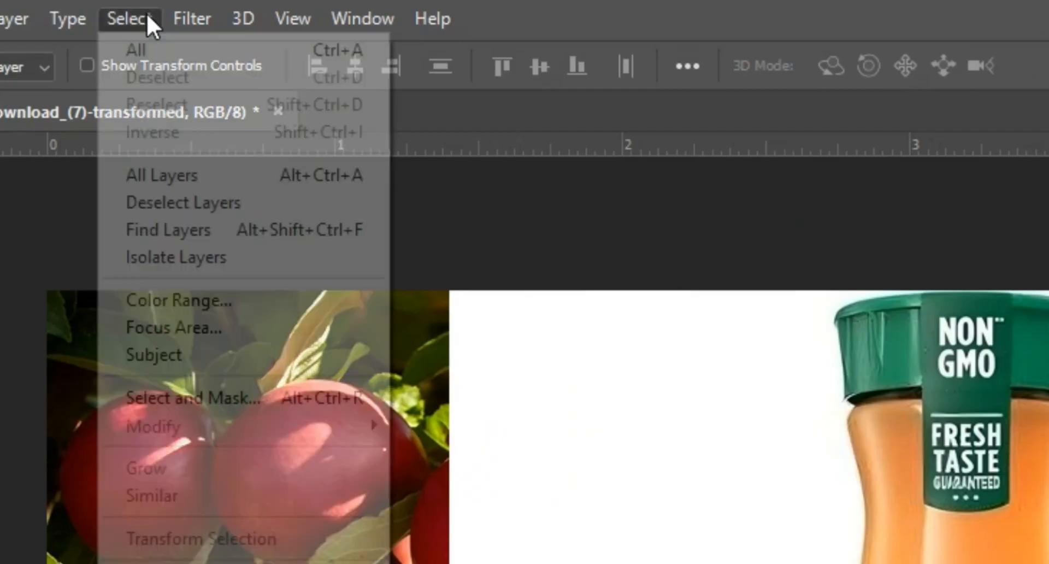
click(165, 354)
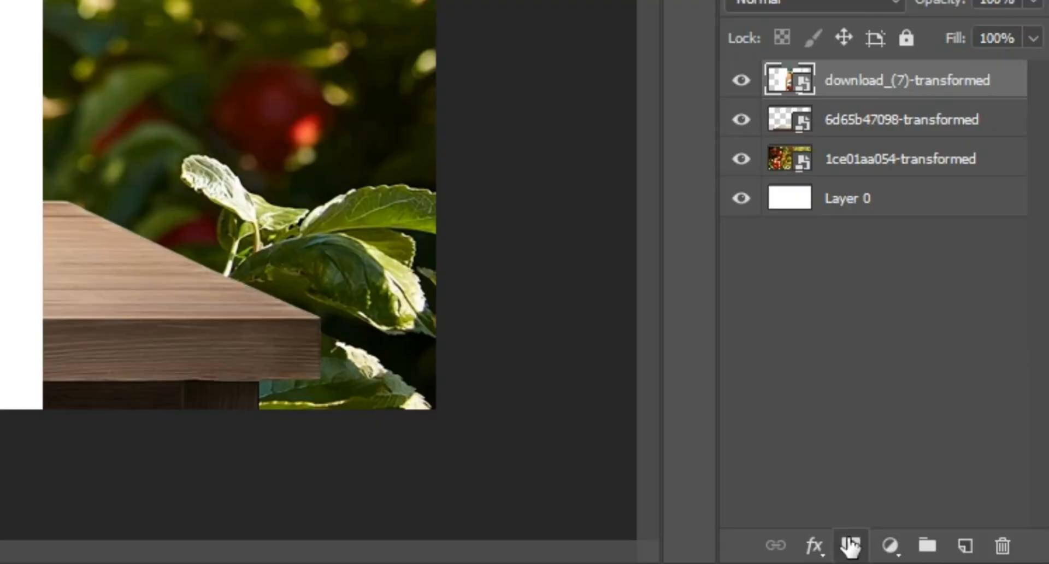
click(850, 545)
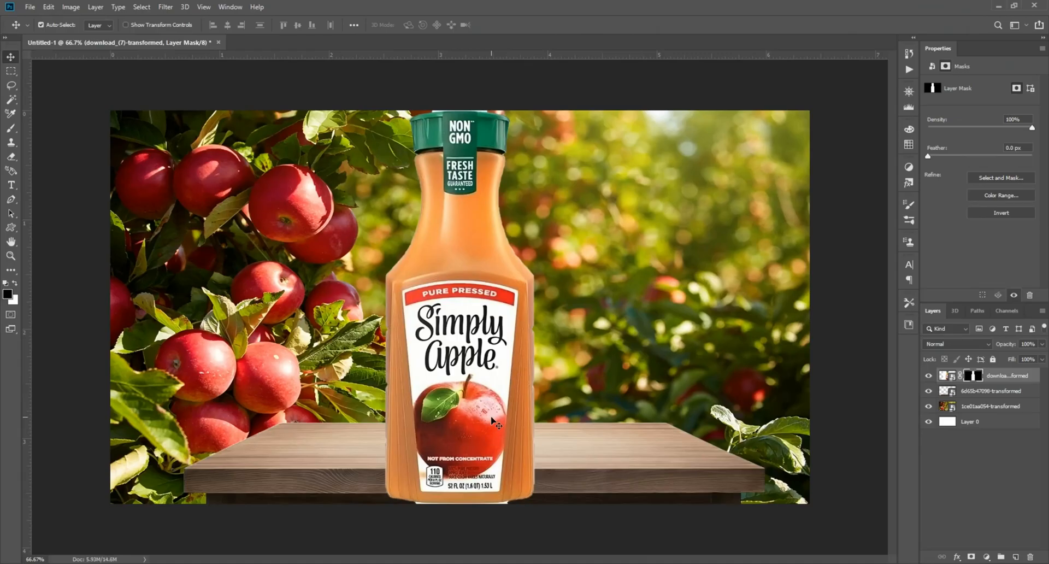
Scale the bottle down with Free Transform and position it standing on the table's centre.
key(ctrl+t)
drag(656, 307, 566, 307)
drag(398, 345, 444, 347)
key(Return)
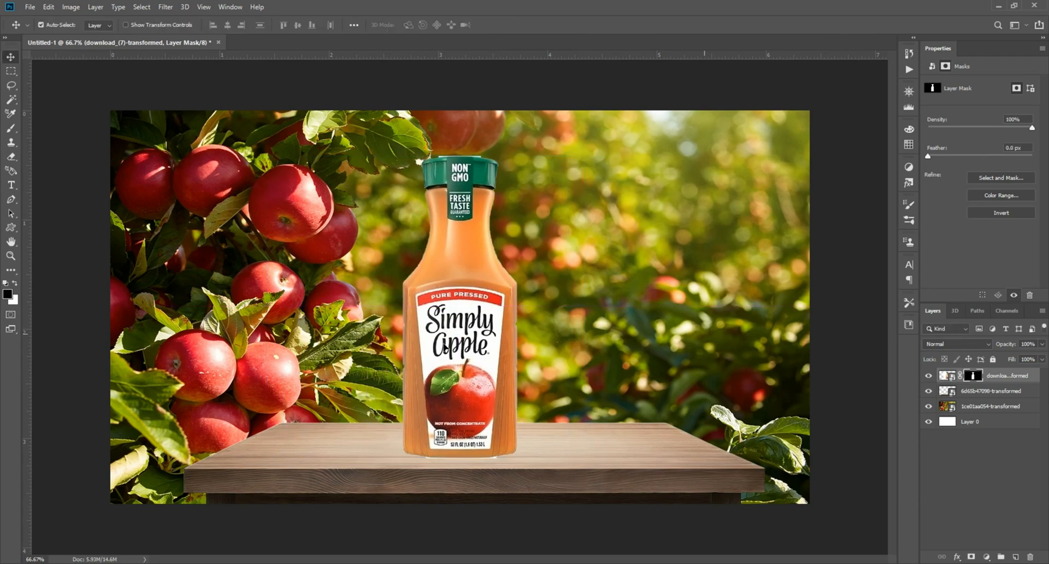
Rasterize the bottle layer.
scroll(483, 332, up, 8)
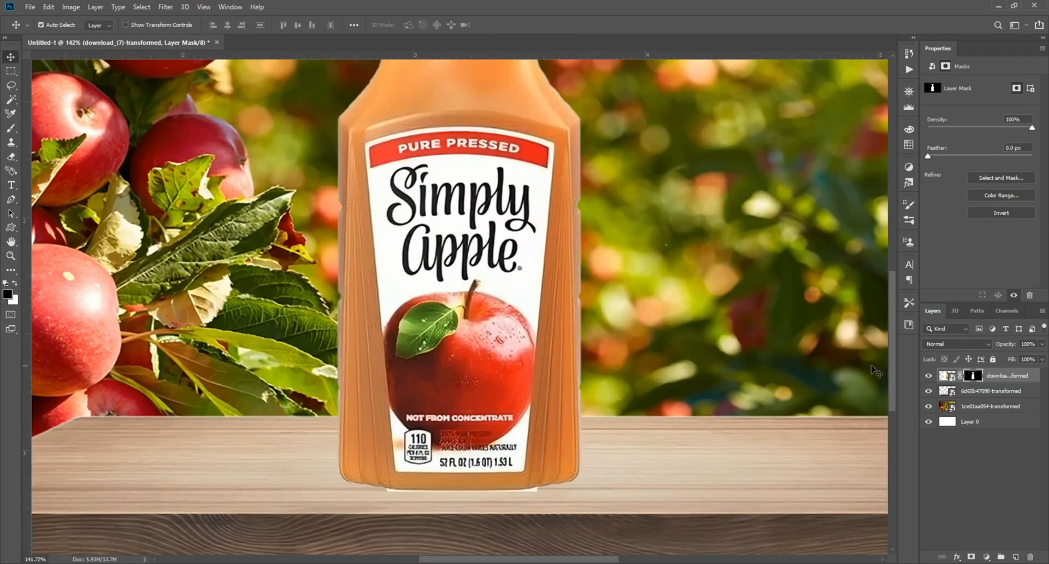
right_click(935, 376)
click(927, 282)
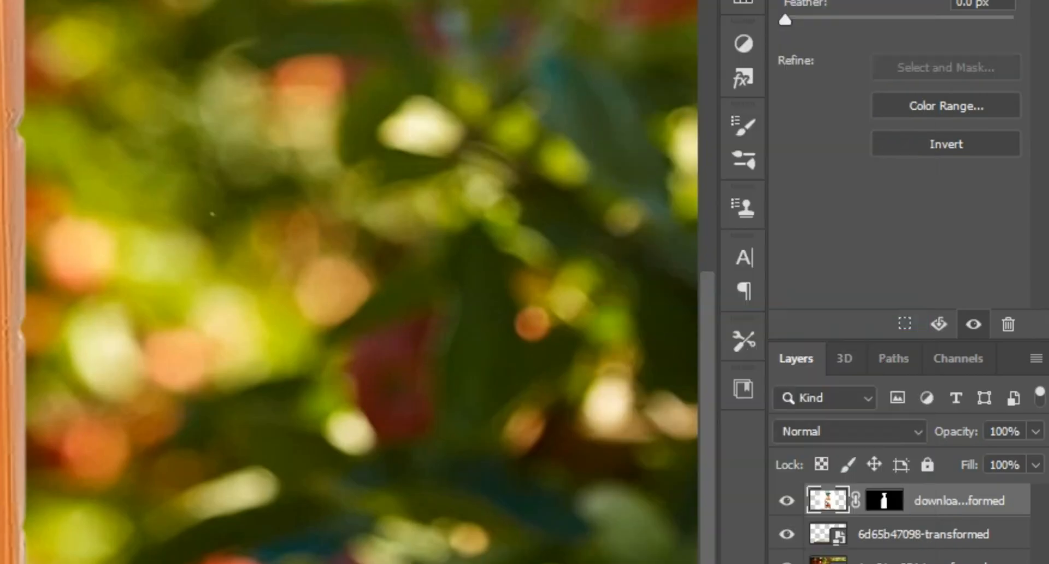
Trace a Pen path along the bottle's base, convert it to a selection, and delete it to flatten the bottom.
click(11, 200)
scroll(528, 453, up, 4)
drag(529, 506, 533, 398)
scroll(533, 398, up, 5)
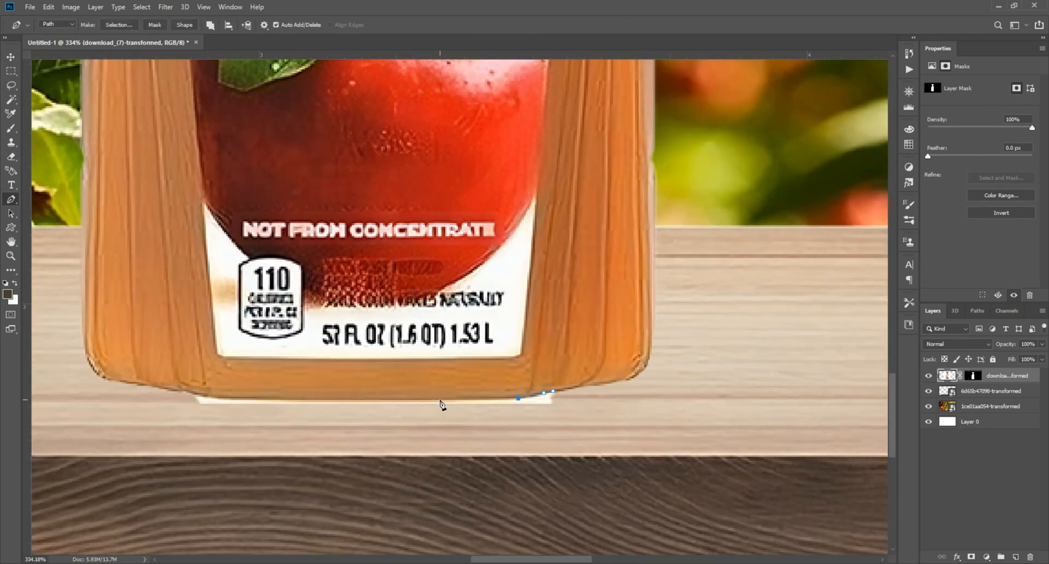
click(553, 391)
right_click(483, 413)
click(519, 223)
right_click(430, 410)
click(474, 211)
key(Return)
key(Delete)
key(ctrl+d)
Trace a Pen path across the top of the bottle cap, convert it to a selection, and delete it.
scroll(523, 393, down, 6)
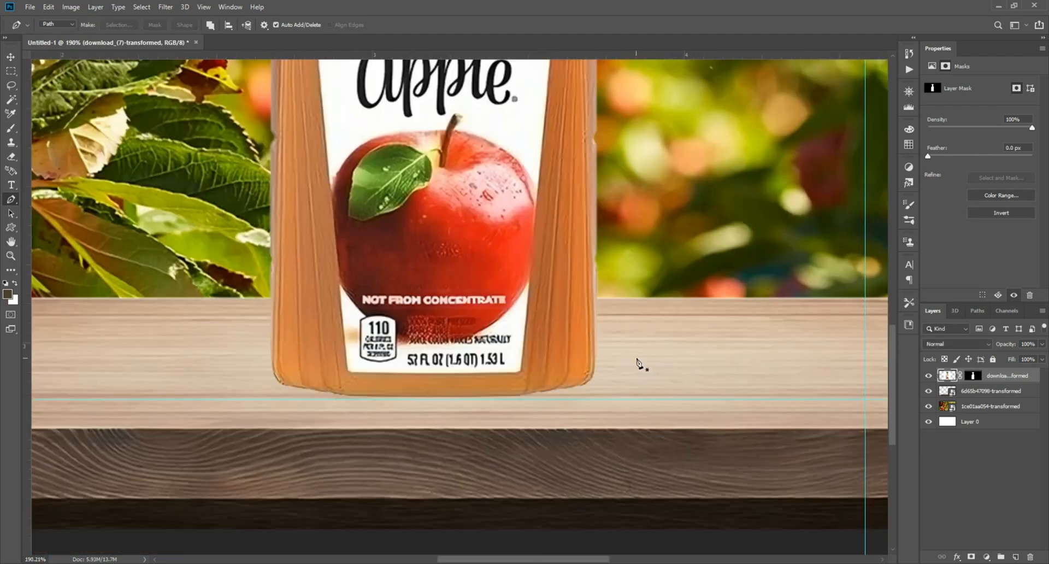
scroll(637, 358, down, 5)
scroll(477, 137, up, 2)
drag(476, 103, 548, 251)
scroll(548, 246, up, 8)
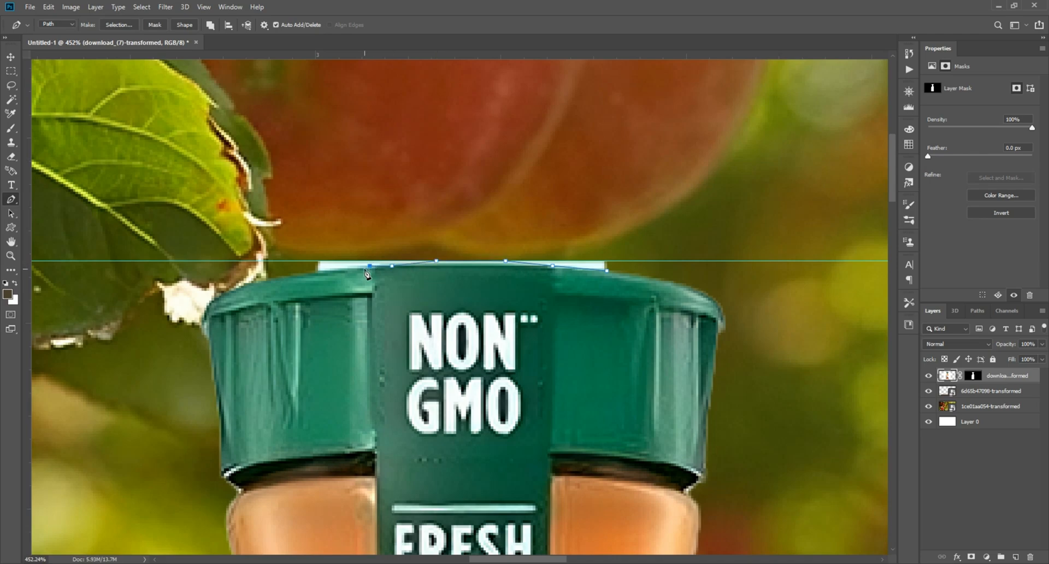
click(607, 271)
right_click(546, 241)
click(589, 288)
key(Return)
key(Delete)
key(ctrl+d)
Remove the ruler guides from the canvas.
scroll(591, 290, down, 10)
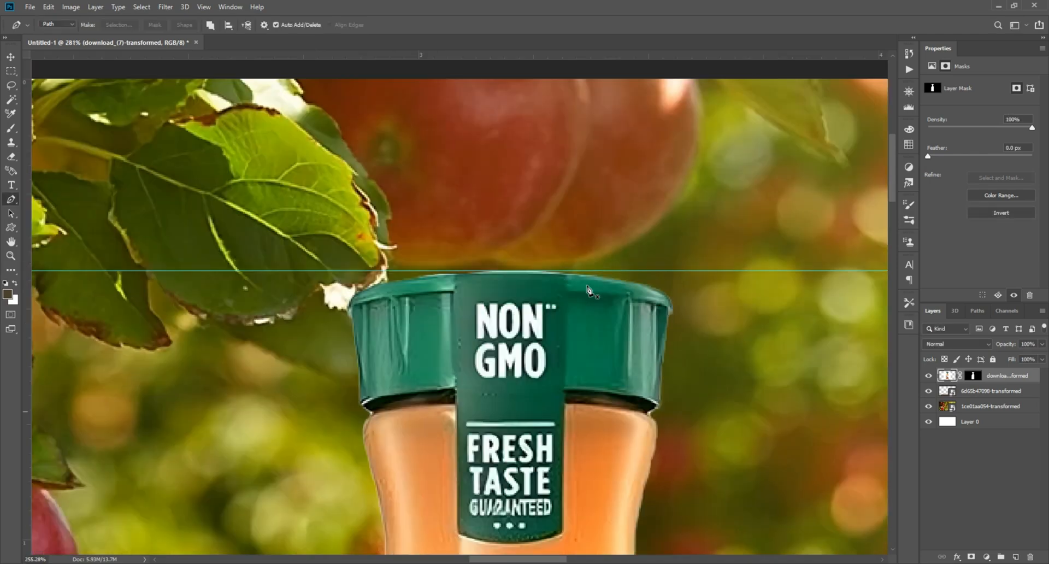
click(9, 57)
drag(292, 336, 25, 276)
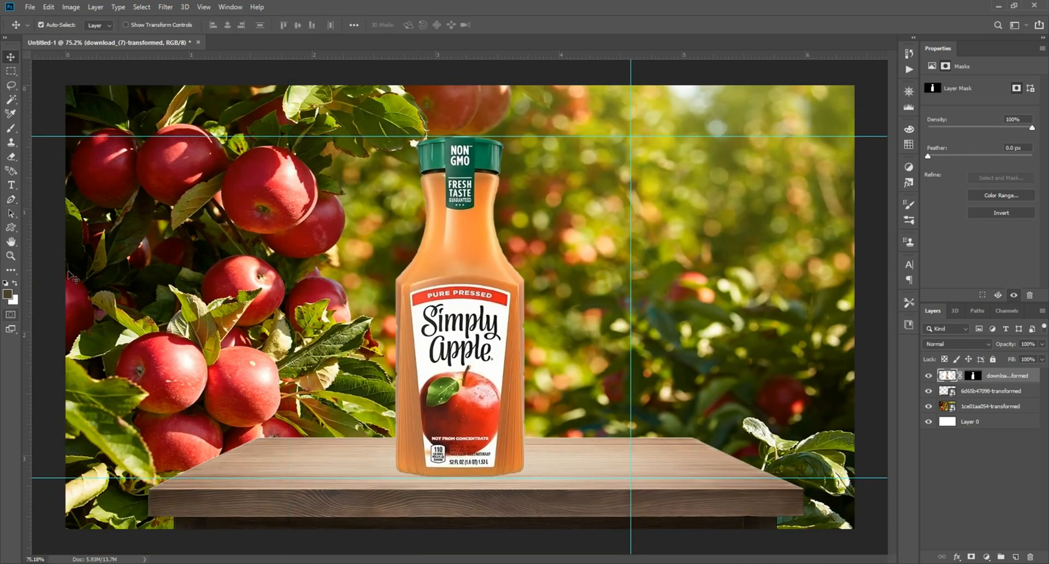
drag(439, 143, 436, 50)
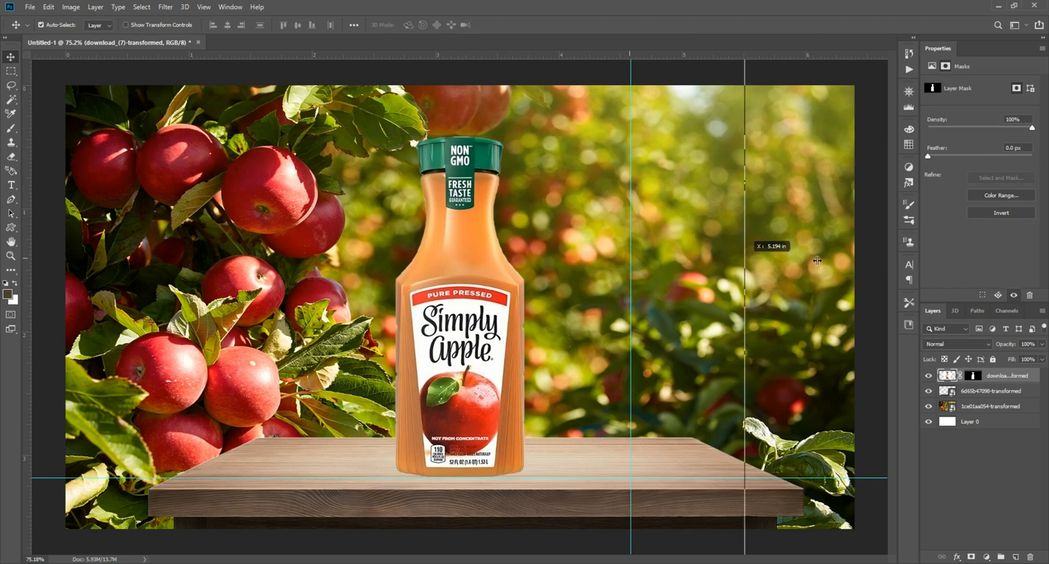
drag(818, 260, 1009, 277)
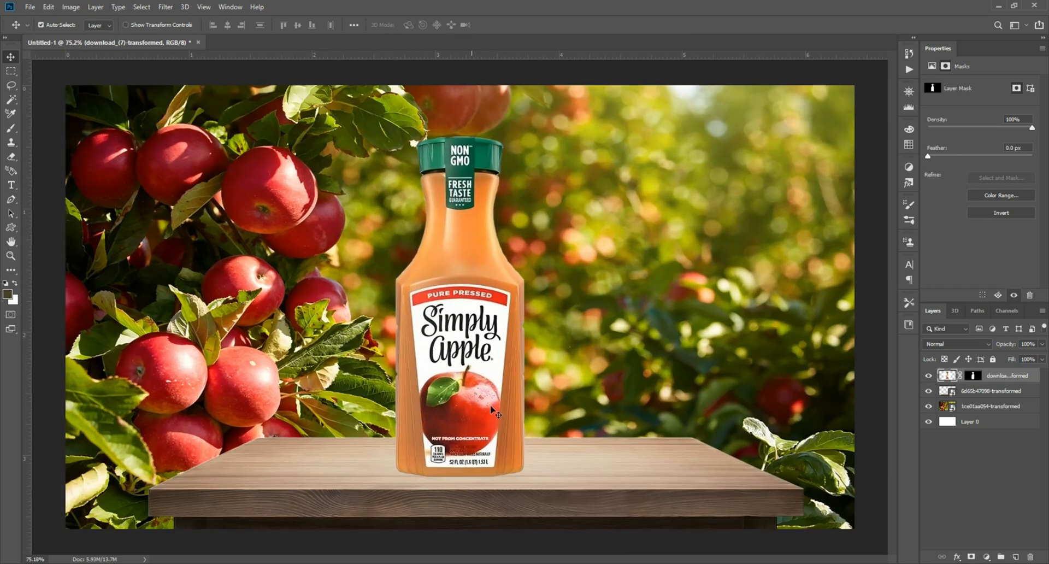
Load the bottle layer's pixels as a selection.
scroll(458, 342, up, 1)
right_click(947, 377)
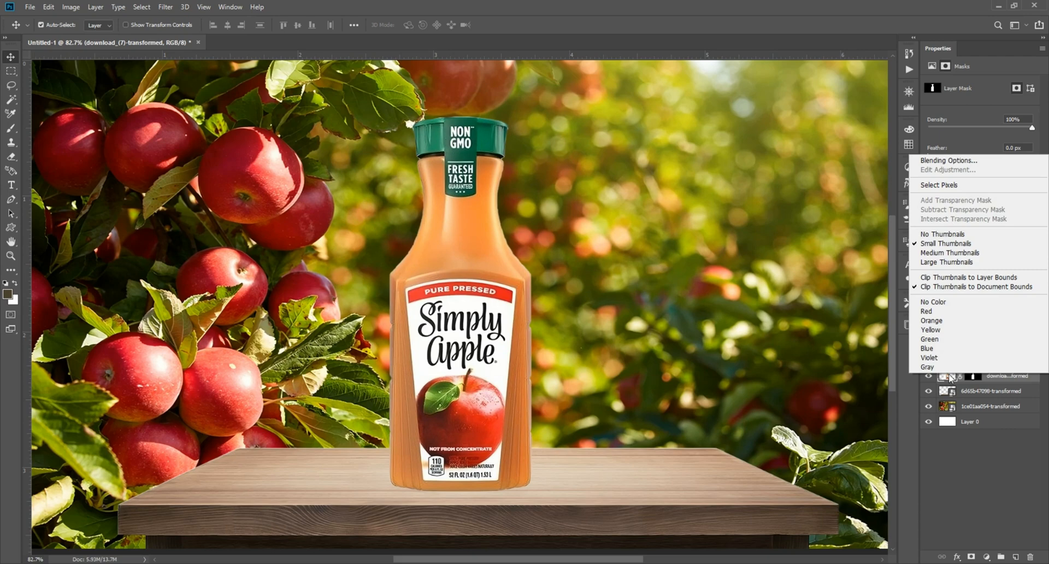
click(947, 189)
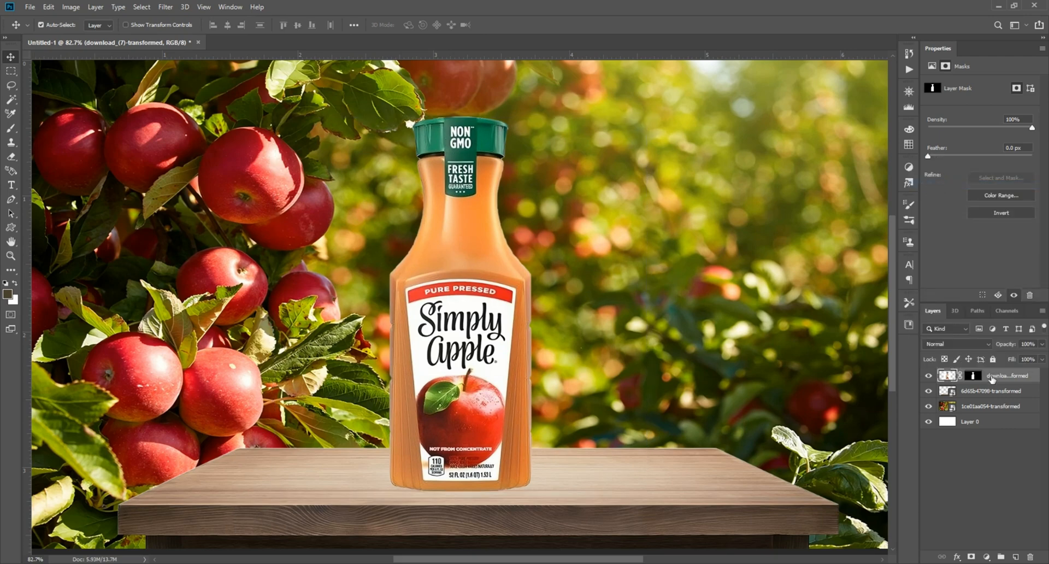
right_click(992, 378)
click(943, 254)
right_click(949, 377)
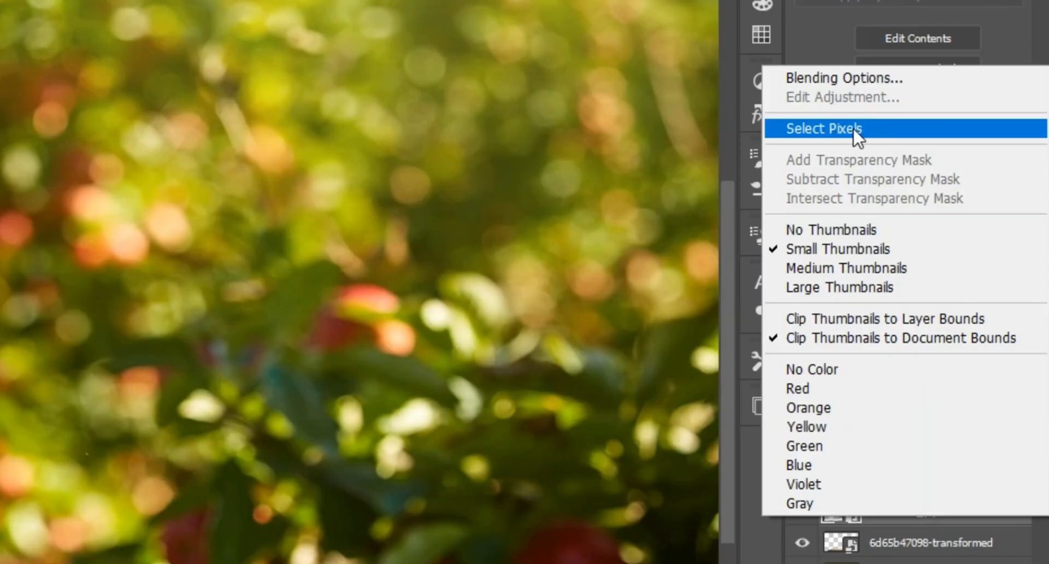
click(856, 135)
Refine the bottle selection in Select and Mask, raising the edge radius and outputting to a new layer.
click(11, 100)
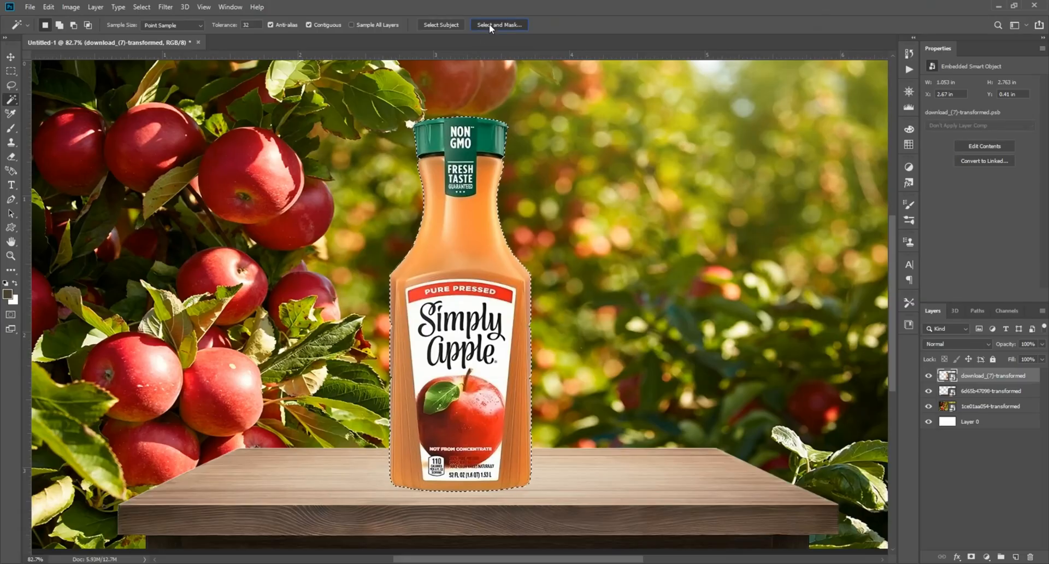
click(490, 24)
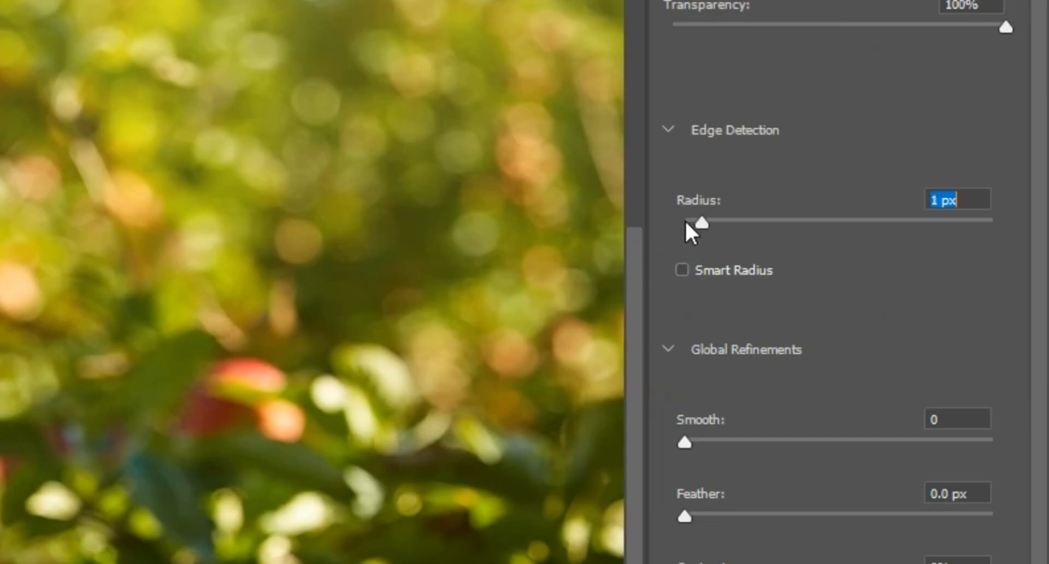
key(Up)
click(998, 514)
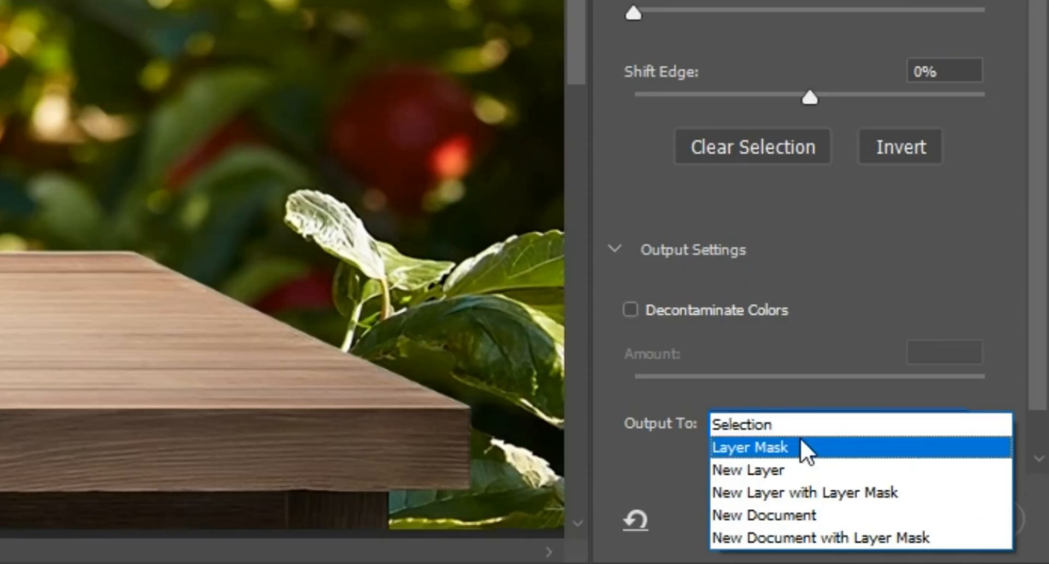
click(837, 470)
click(929, 520)
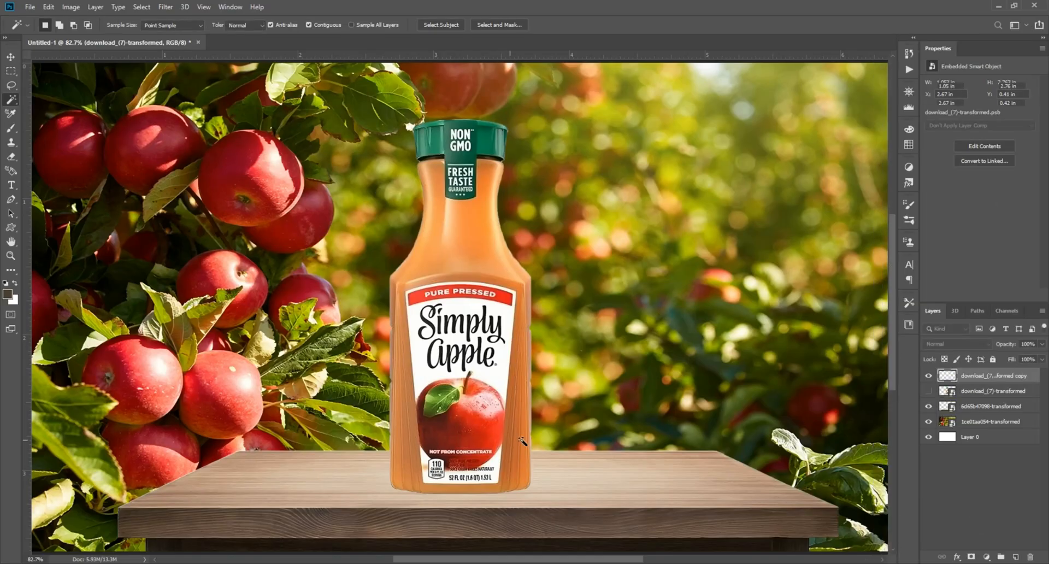
Delete the original bottle layer, keeping the refined copy selected, and fit the view to the screen.
shift+click(984, 391)
right_click(984, 385)
click(888, 213)
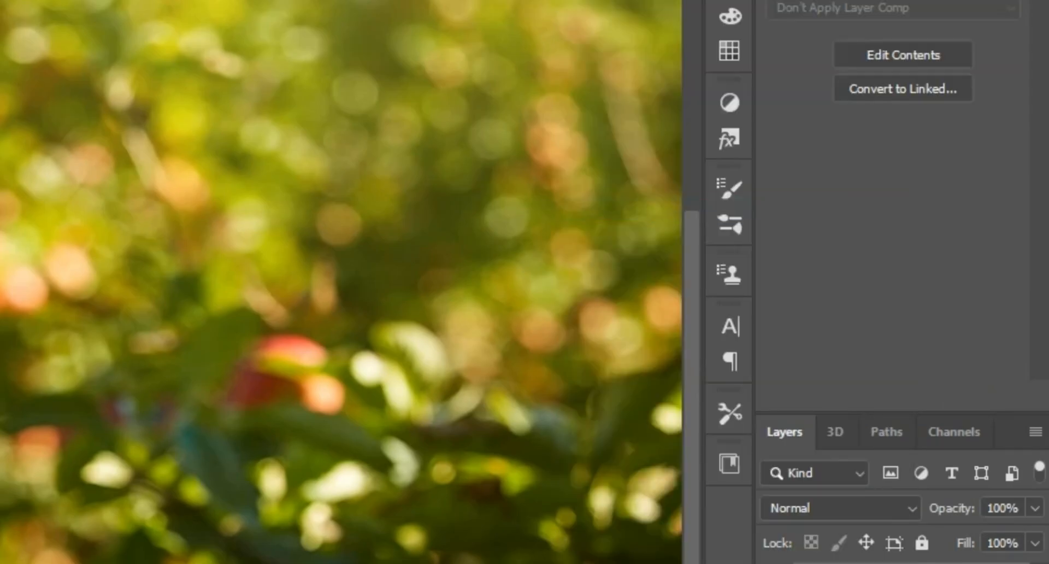
click(928, 377)
click(929, 376)
key(ctrl+0)
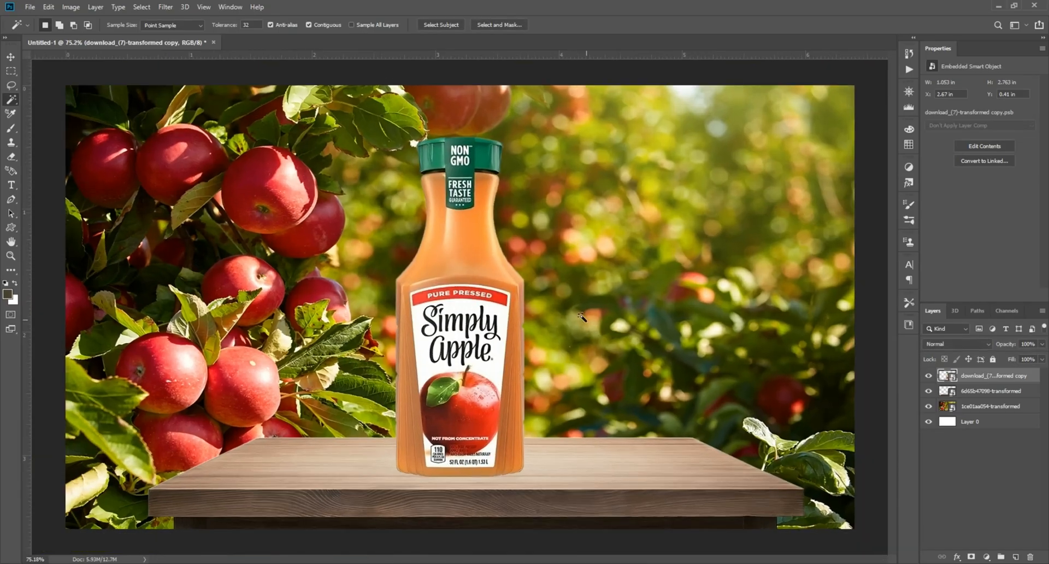
click(10, 57)
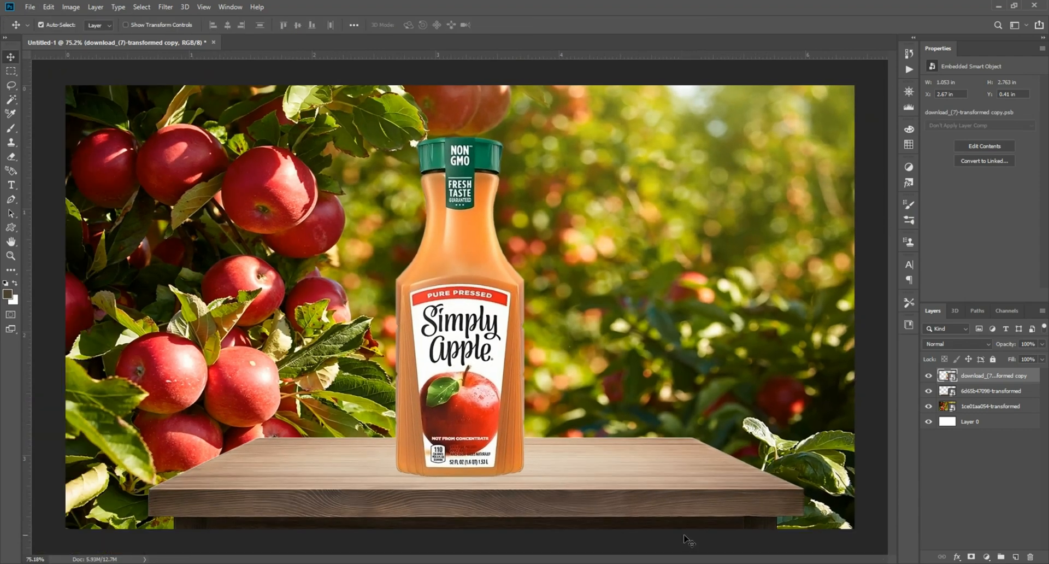
Place the delicious red apples image from the apal folder and position it over the table in front of the bottle.
click(659, 519)
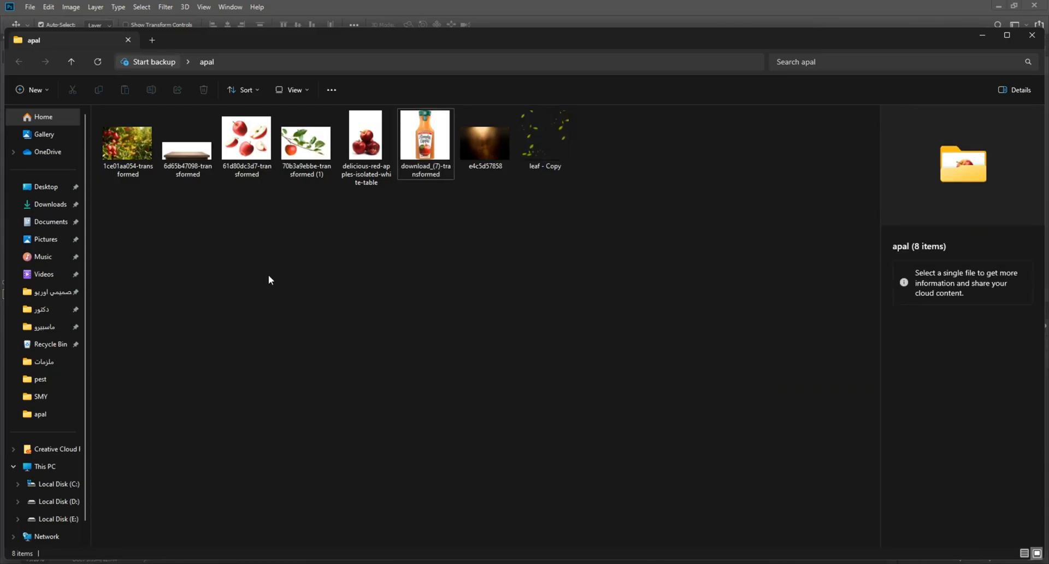
drag(364, 143, 627, 558)
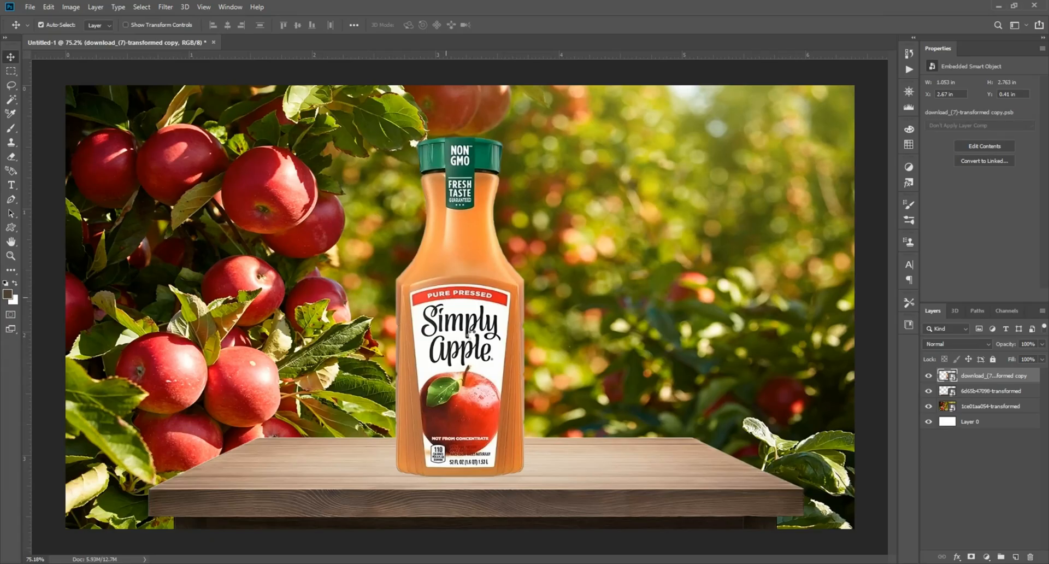
drag(627, 557, 529, 294)
drag(433, 369, 536, 405)
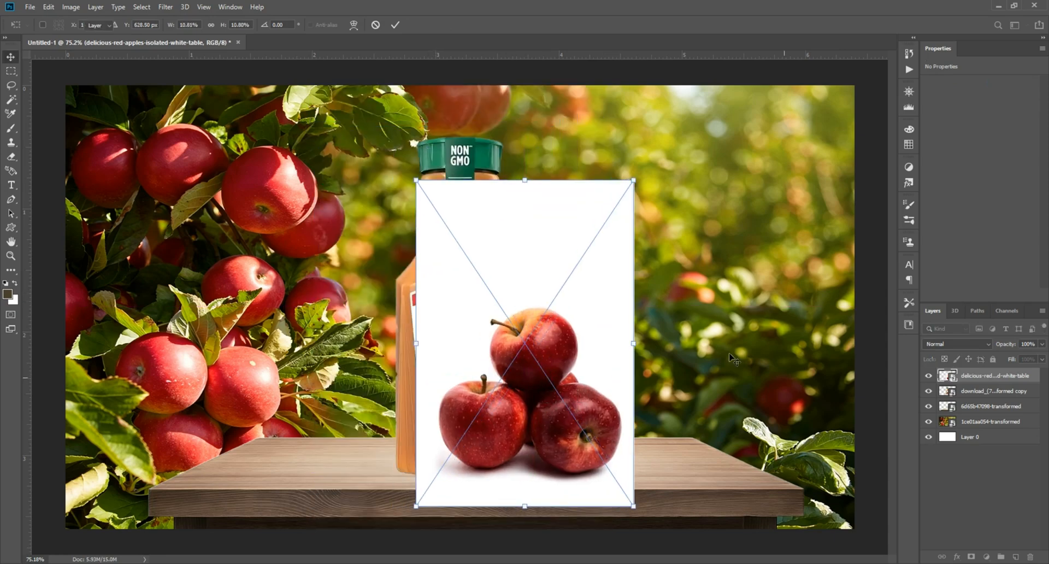
key(Return)
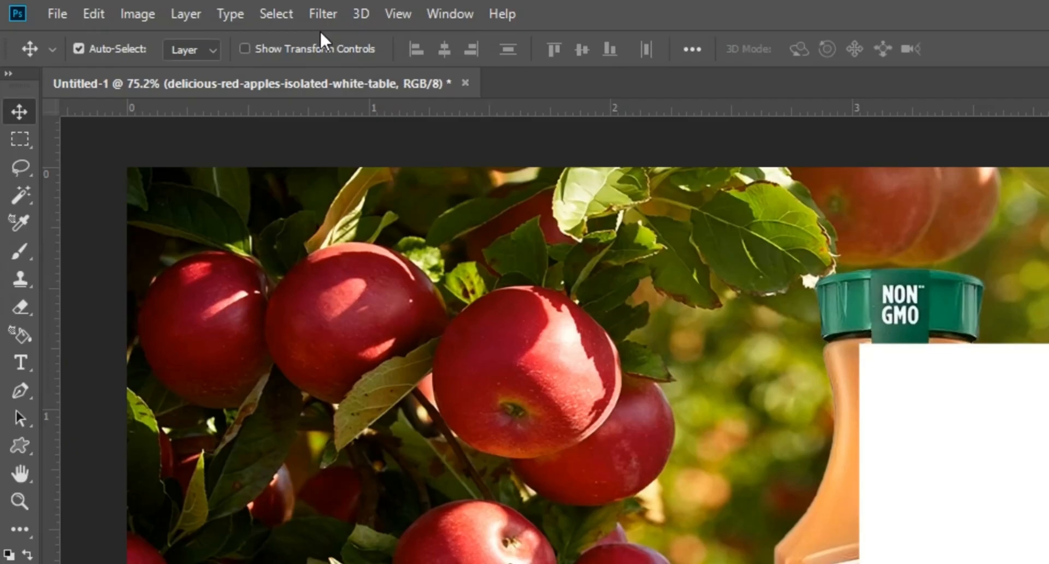
Select the subject of the delicious red apples image.
click(142, 7)
click(150, 134)
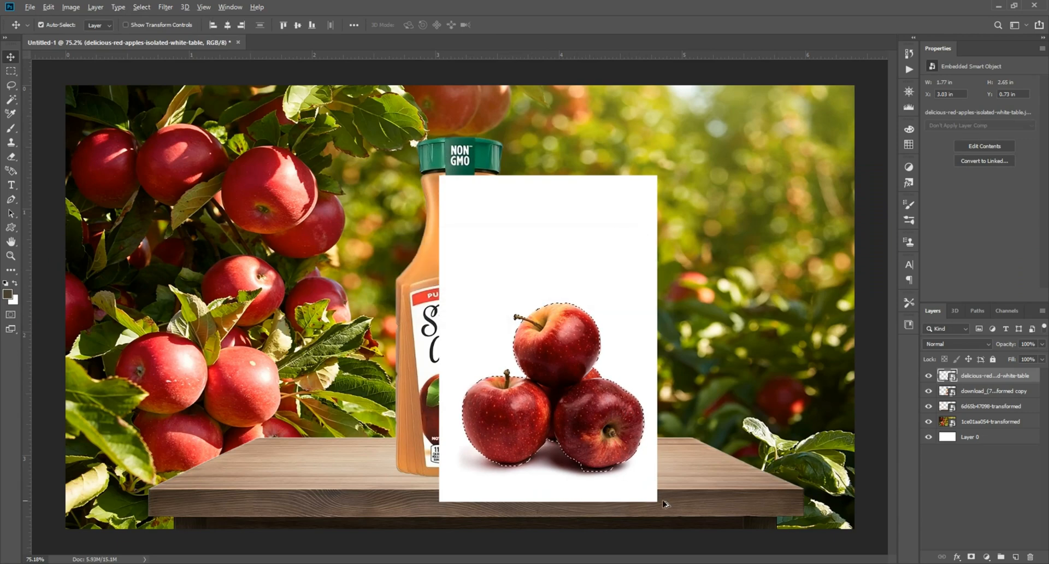
scroll(612, 463, up, 6)
drag(616, 484, 665, 403)
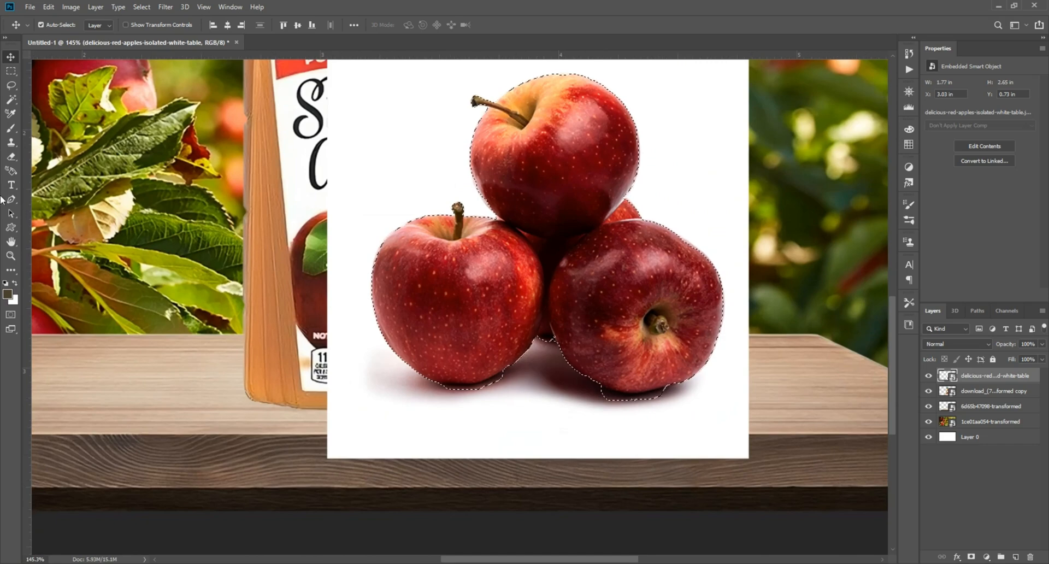
Refine the apples selection with a smaller Quick Selection brush along the bottom shadows.
click(11, 99)
scroll(425, 399, up, 3)
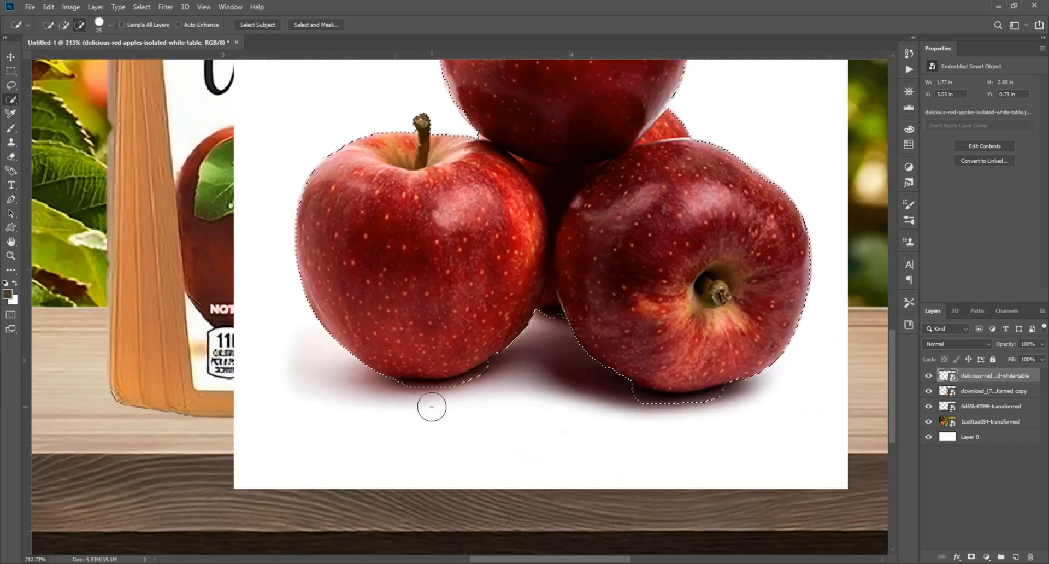
key(bracketleft)
key(bracketleft)
key(bracketleft)
drag(641, 394, 648, 397)
click(631, 397)
scroll(553, 356, down, 5)
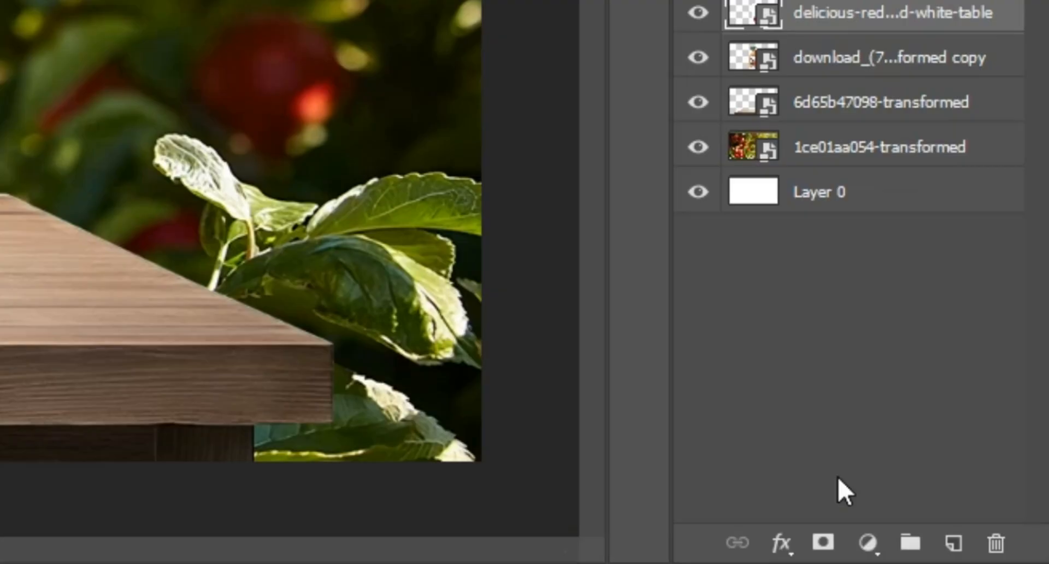
Mask the apples layer with the selection and convert the masked layer to a smart object.
click(971, 557)
right_click(1012, 376)
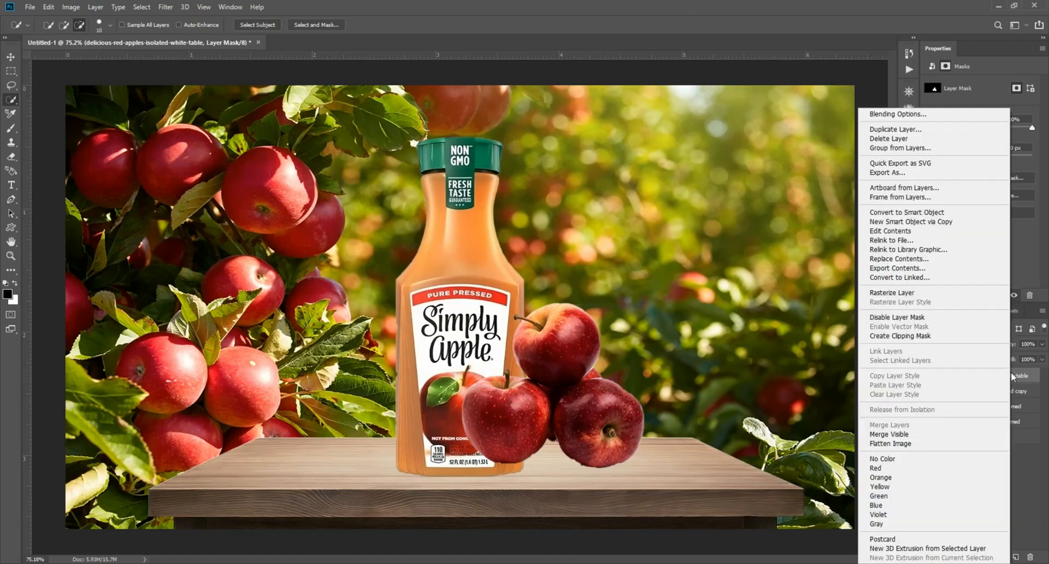
click(908, 212)
key(v)
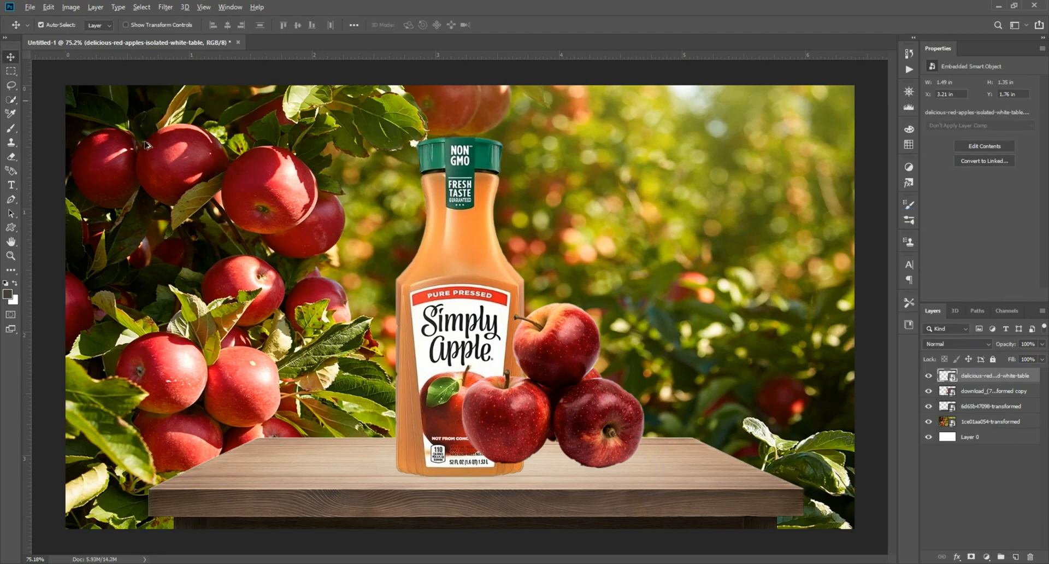
Move the apples beside the bottle and scale them down so they sit on the table.
scroll(541, 307, up, 3)
drag(541, 306, 599, 268)
key(ctrl+t)
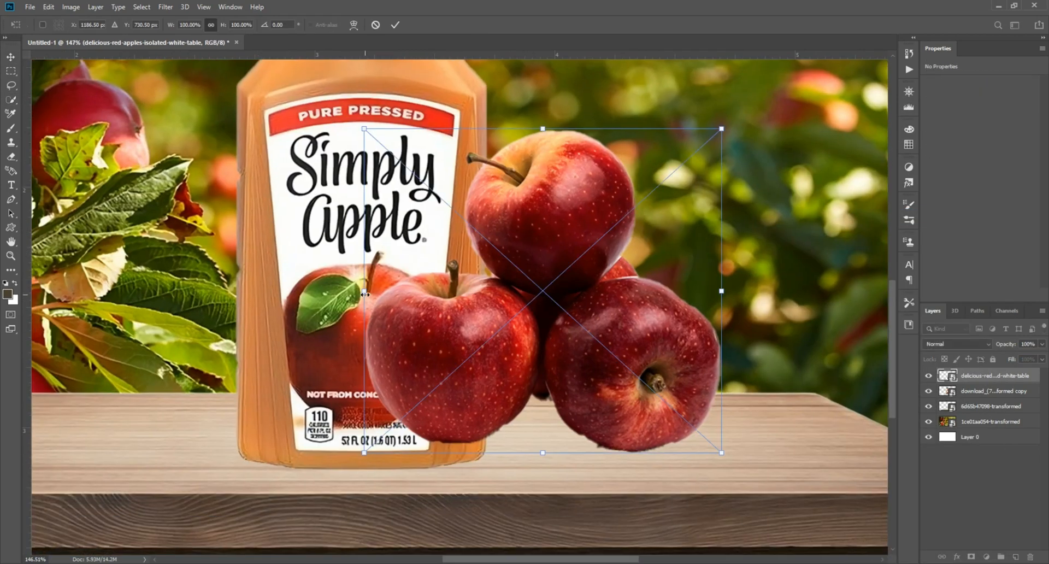
drag(365, 294, 523, 296)
drag(634, 295, 552, 377)
drag(637, 369, 682, 370)
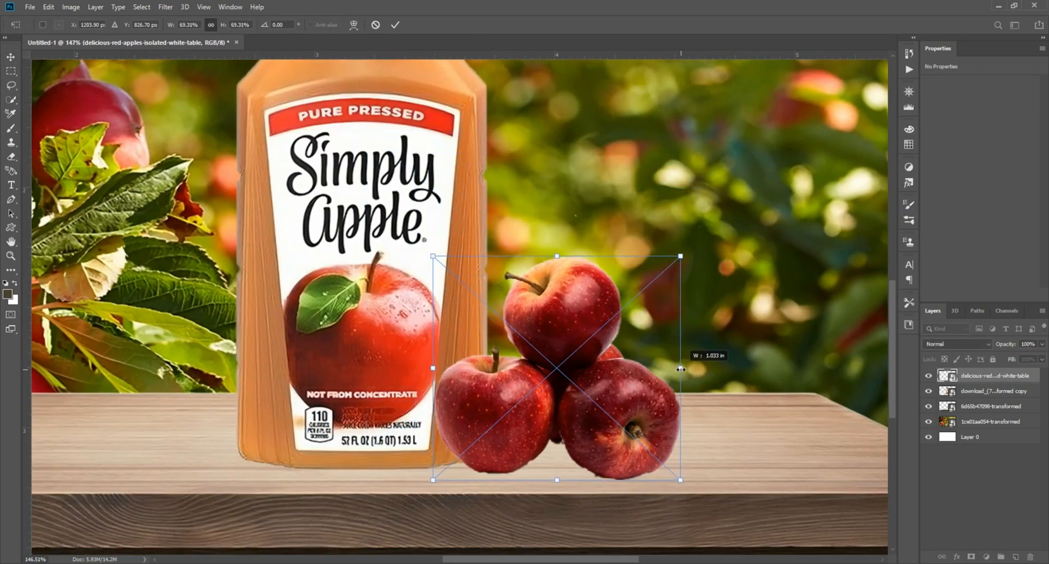
drag(605, 386, 600, 376)
key(Return)
scroll(599, 378, down, 5)
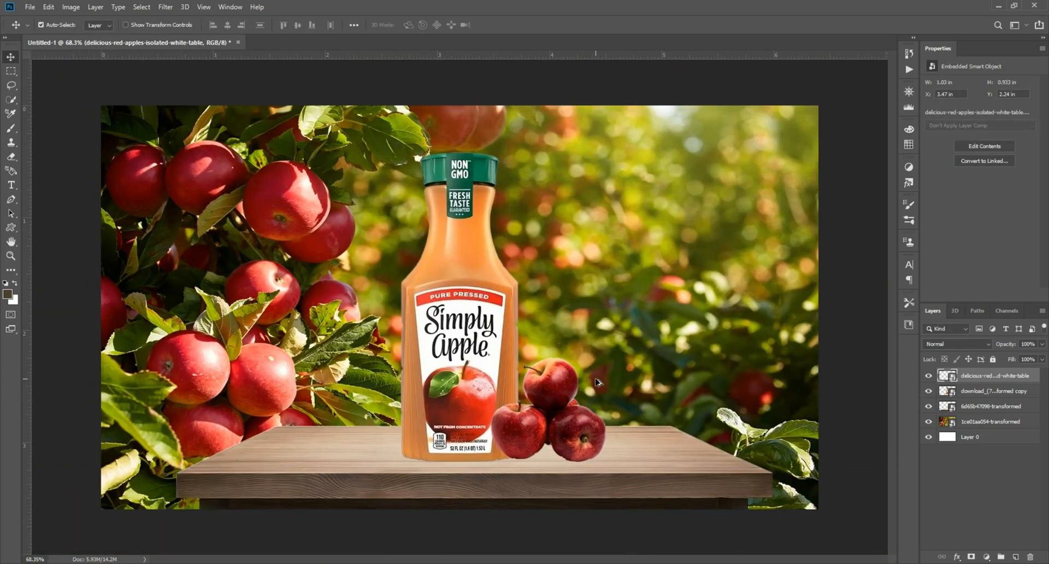
Place the e4c5d57858 light flare image from the apal folder and rotate it over the upper right of the scene.
scroll(554, 405, up, 1)
scroll(563, 401, down, 1)
key(alt+Tab)
click(516, 281)
drag(484, 189, 662, 282)
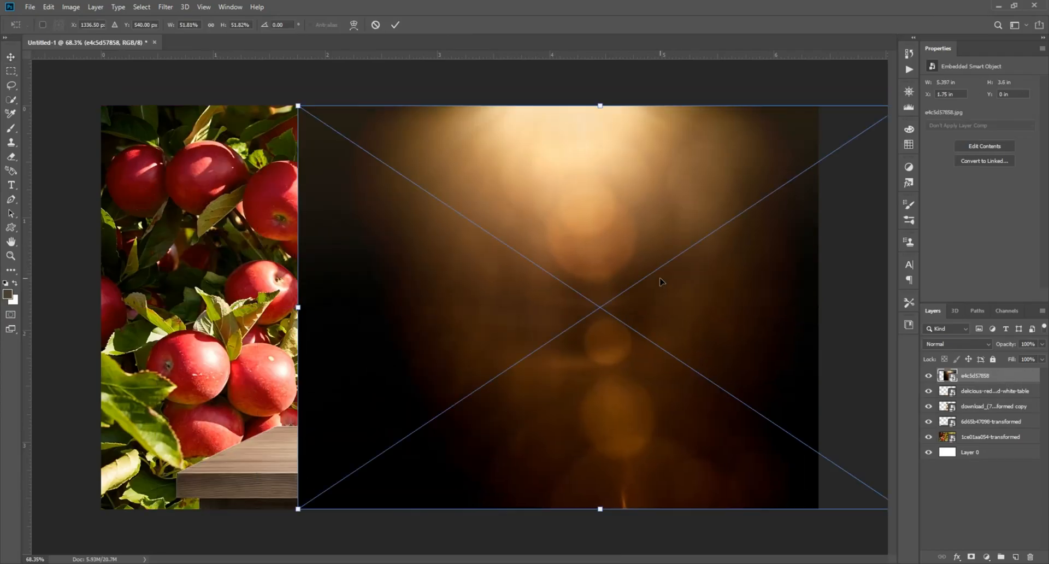
drag(247, 287, 349, 158)
drag(474, 312, 583, 258)
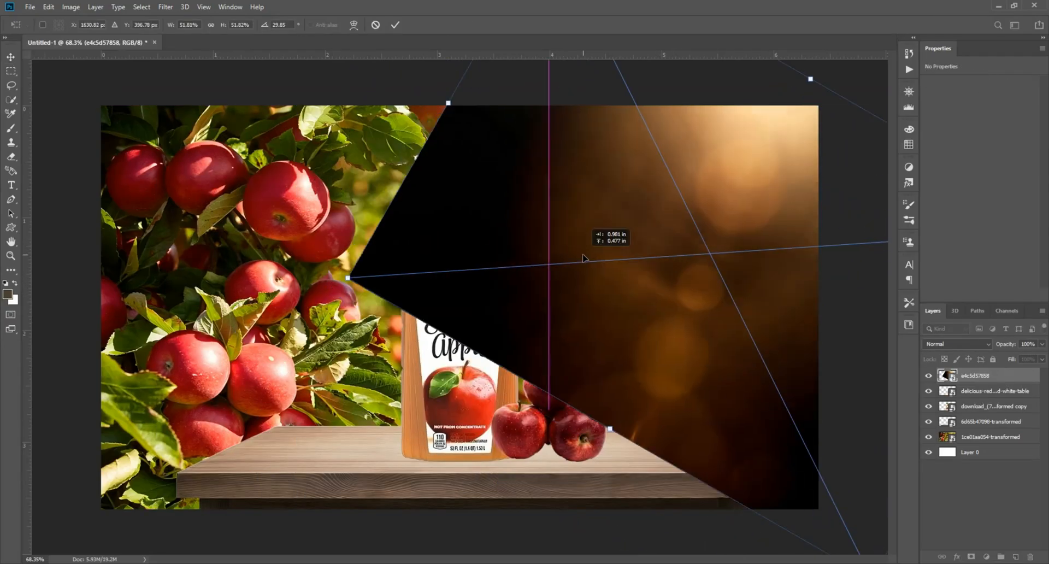
key(Return)
Set the light flare layer's blend mode to Screen.
click(941, 344)
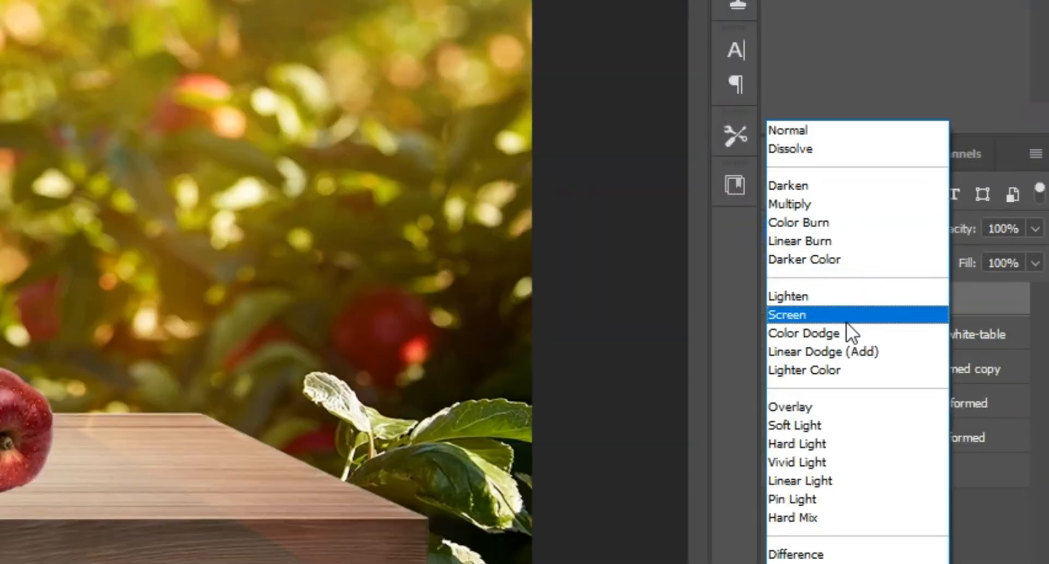
click(846, 322)
drag(727, 145, 721, 187)
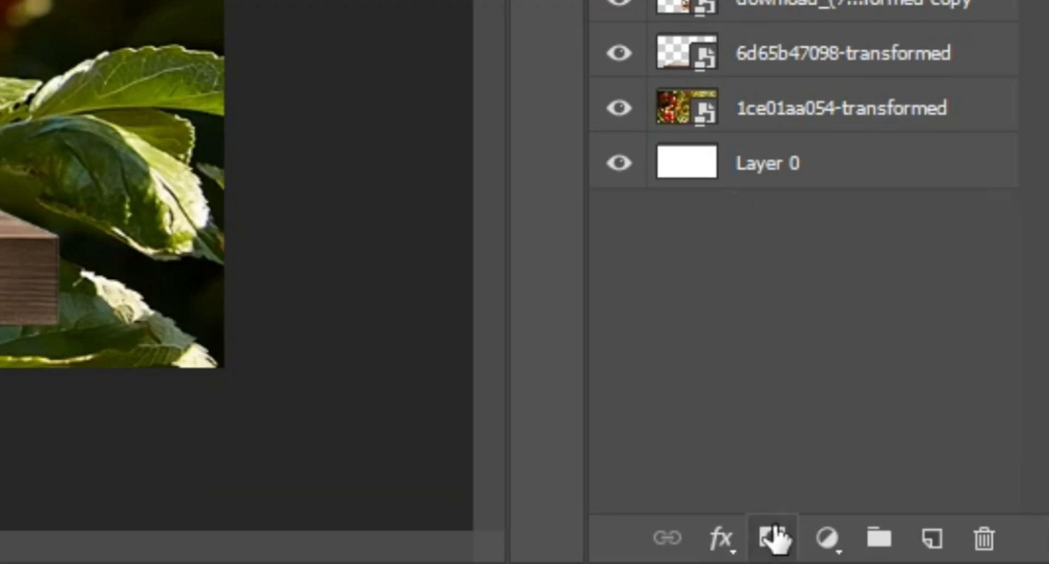
Add a mask to the light layer and paint it out over the table with a large soft round brush.
click(971, 557)
key(b)
scroll(358, 248, down, 2)
click(57, 25)
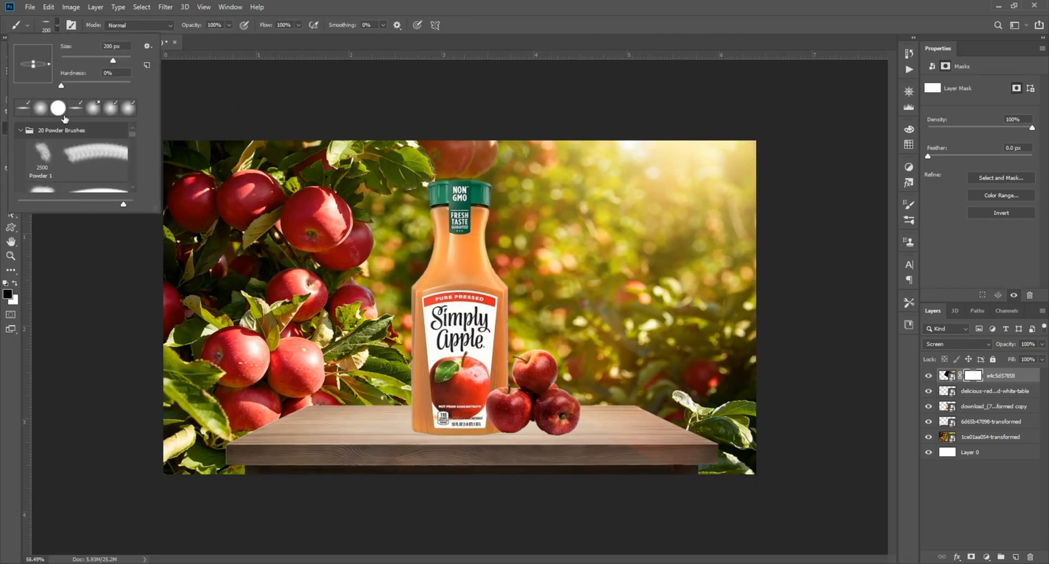
click(41, 109)
click(461, 313)
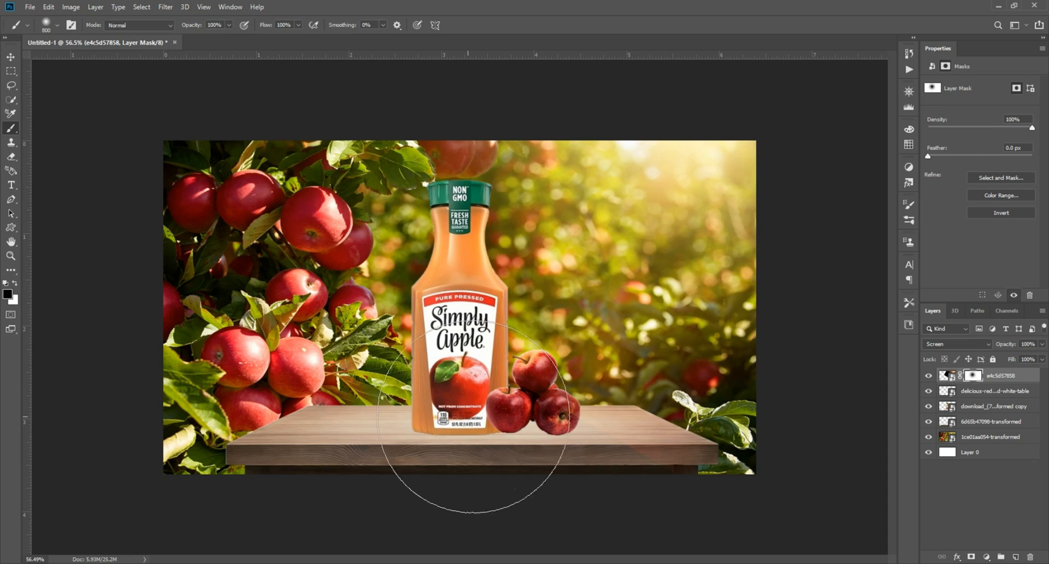
mouse_move(473, 417)
mouse_down()
mouse_move(583, 445)
mouse_move(713, 438)
mouse_up()
Convert the masked light layer to a smart object.
click(11, 57)
scroll(350, 139, up, 3)
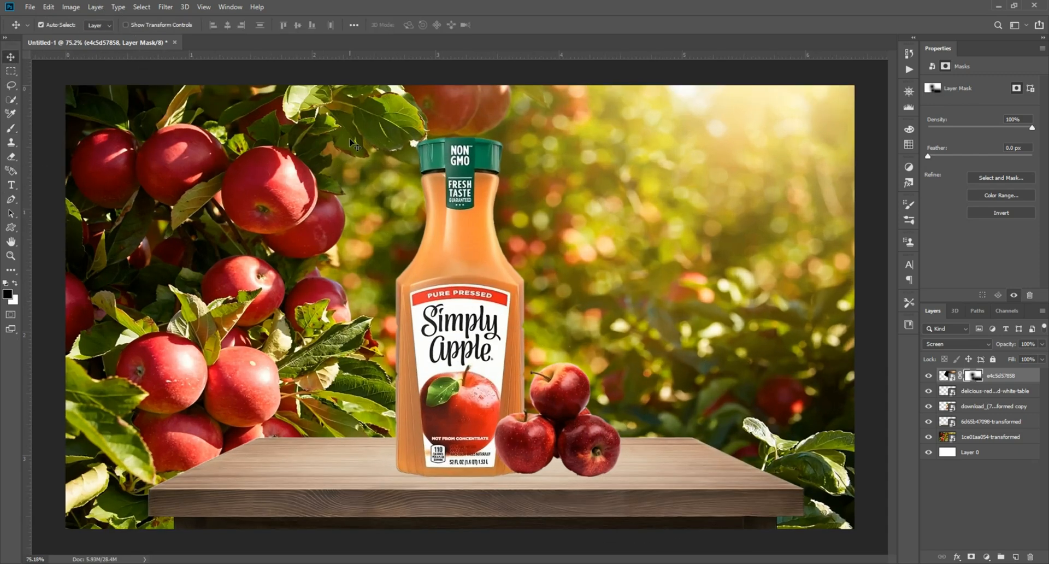
right_click(1001, 377)
click(973, 316)
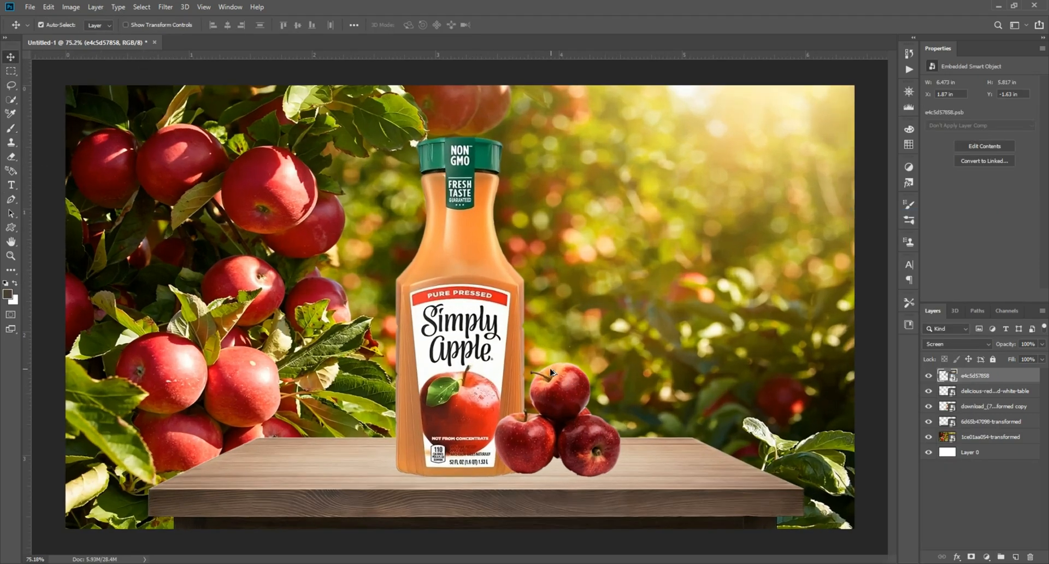
Place the 61d80dc3d7-transformed sliced apples image from the apal folder into the document.
click(609, 519)
click(386, 340)
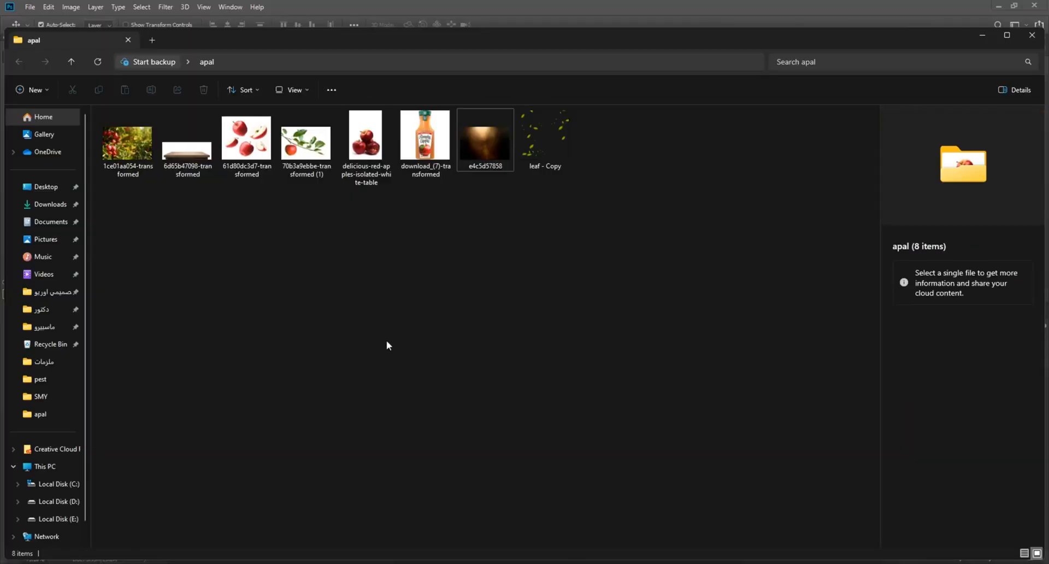
drag(272, 163, 409, 240)
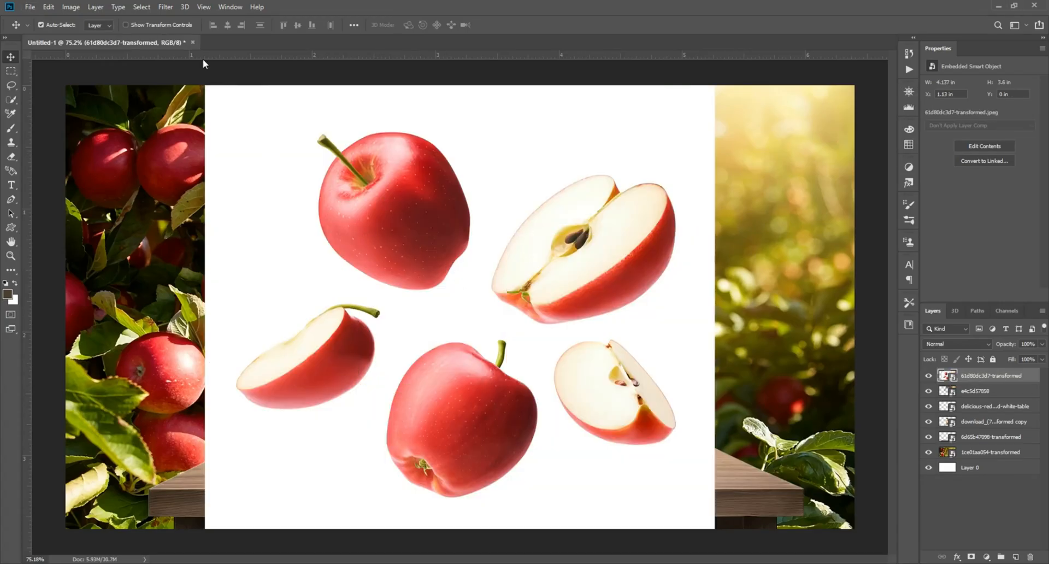
Select the subject of the sliced apples image and add a layer mask from it.
click(141, 7)
click(179, 142)
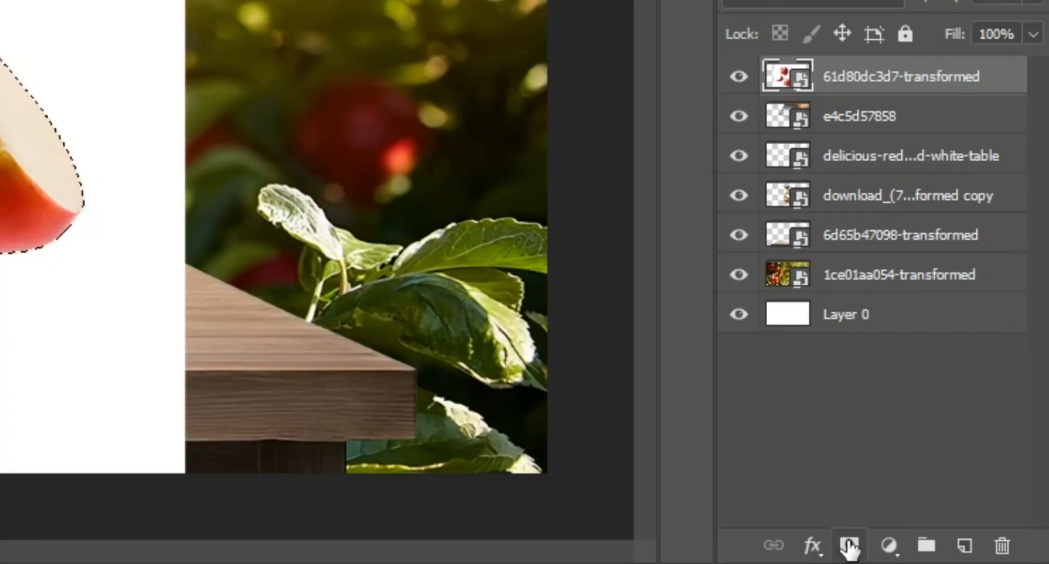
click(972, 557)
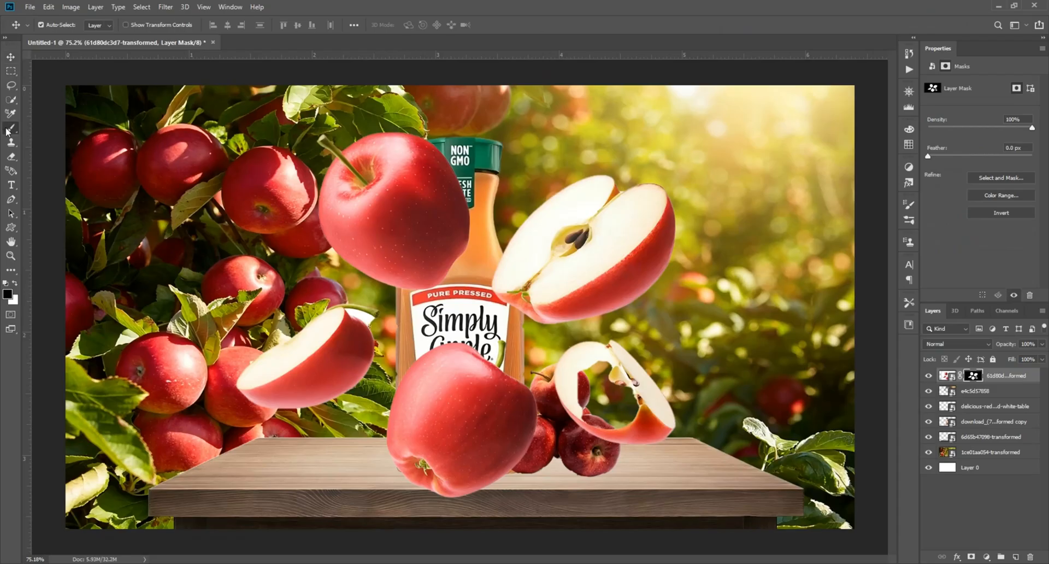
Paint on the mask to hide the two lower apple slices.
key(b)
mouse_move(635, 423)
mouse_down()
mouse_move(587, 366)
mouse_move(637, 360)
mouse_move(668, 450)
mouse_up()
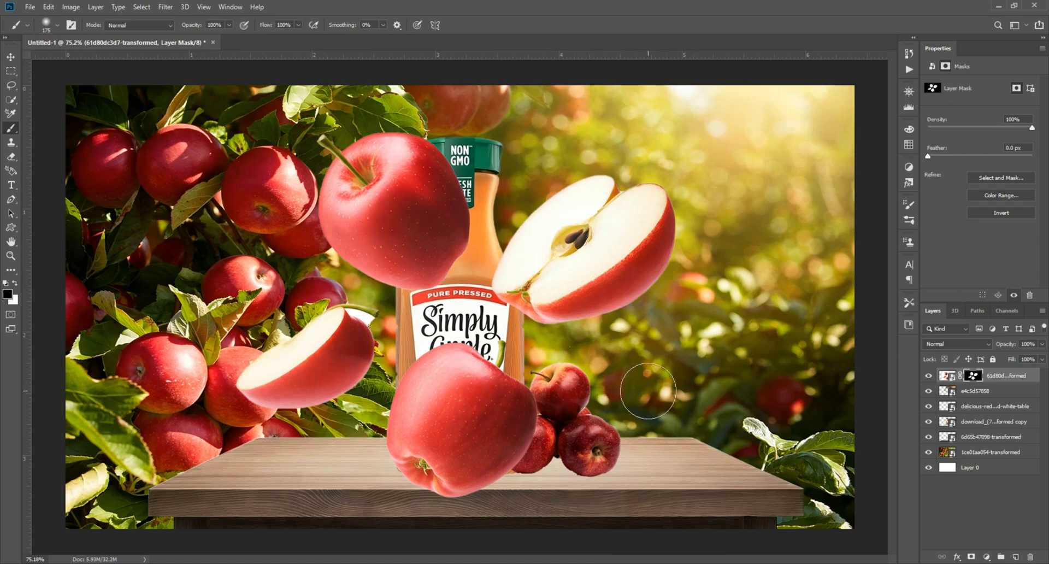
mouse_move(312, 280)
mouse_down()
mouse_move(360, 310)
mouse_move(276, 386)
mouse_move(372, 336)
mouse_move(254, 406)
mouse_up()
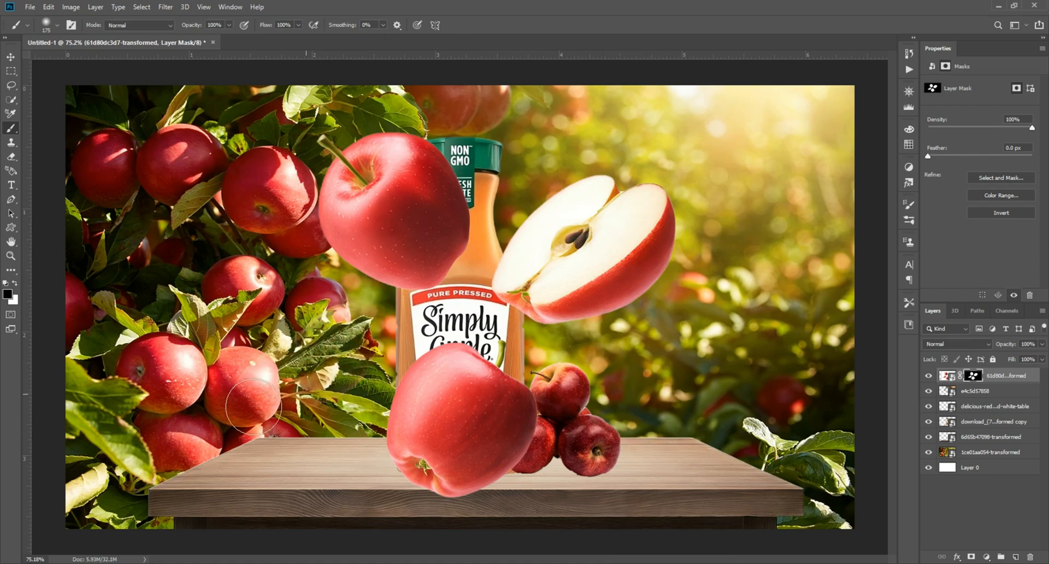
Apply the mask and rasterize the sliced apples layer.
key(v)
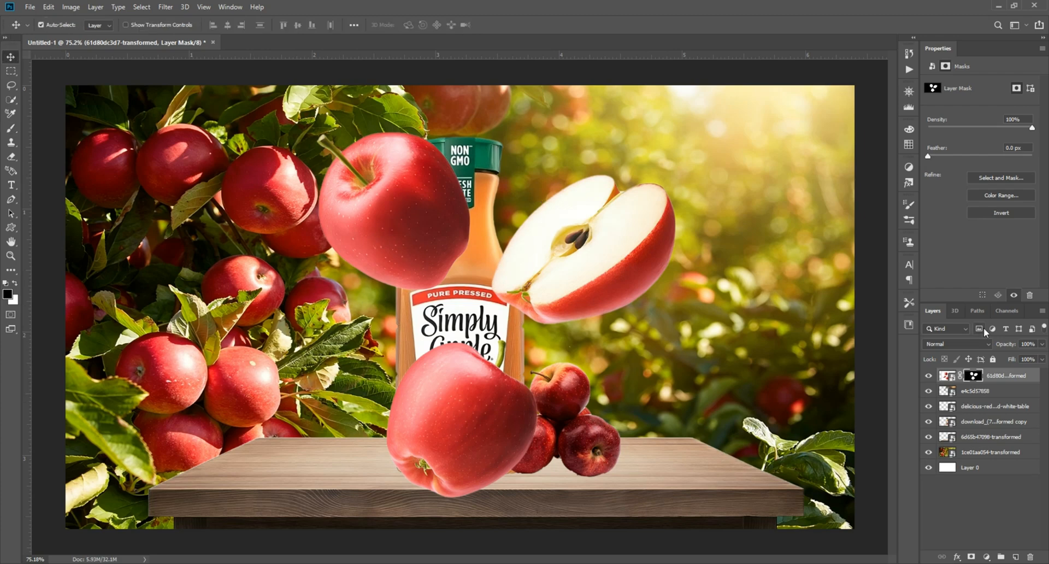
right_click(1014, 376)
click(929, 222)
right_click(981, 375)
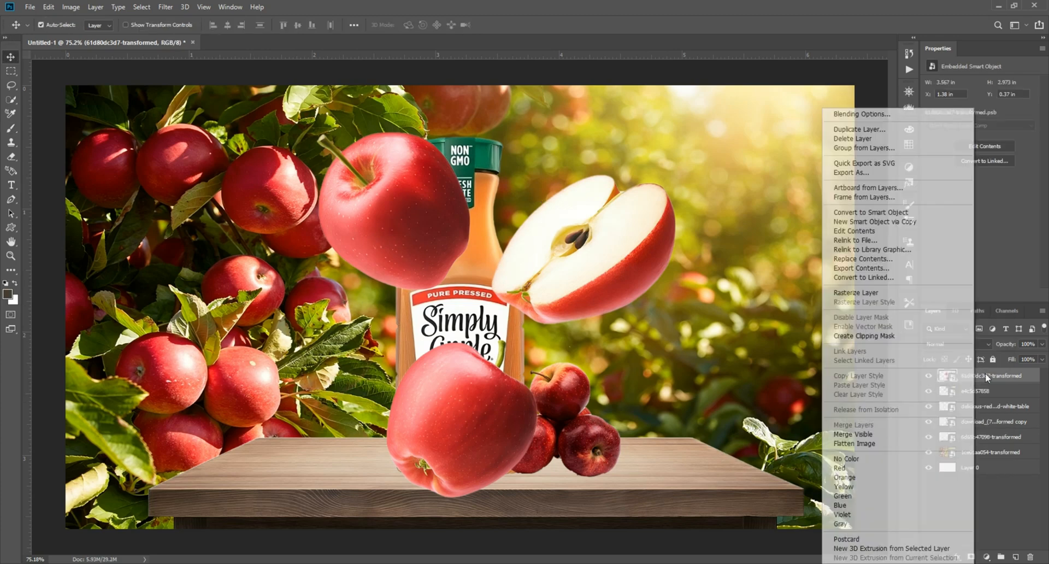
click(900, 293)
Cut the top whole apple onto its own layer with the Lasso tool and move it left.
click(11, 85)
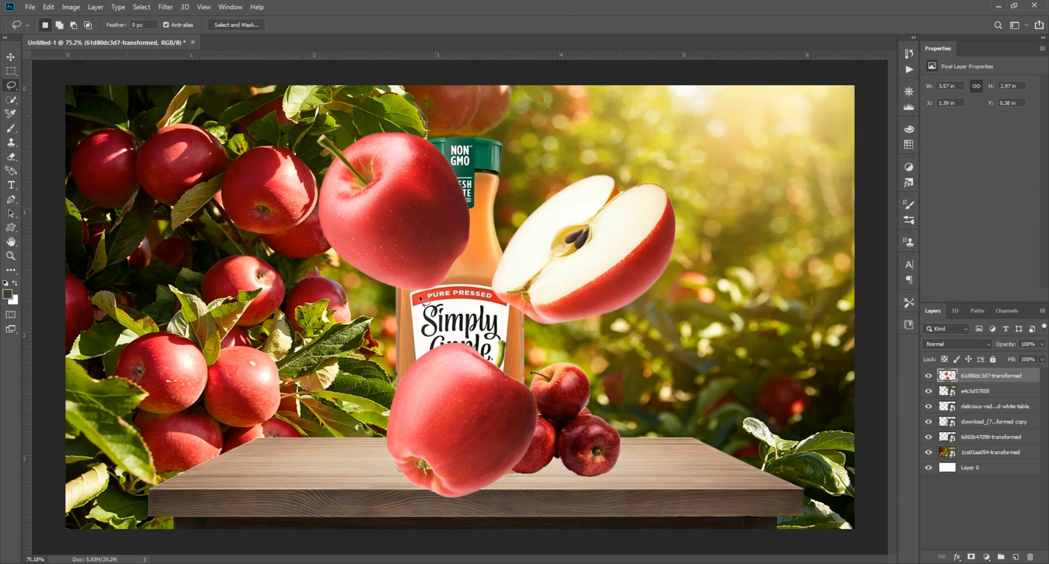
right_click(408, 195)
click(454, 284)
key(v)
drag(394, 218, 304, 219)
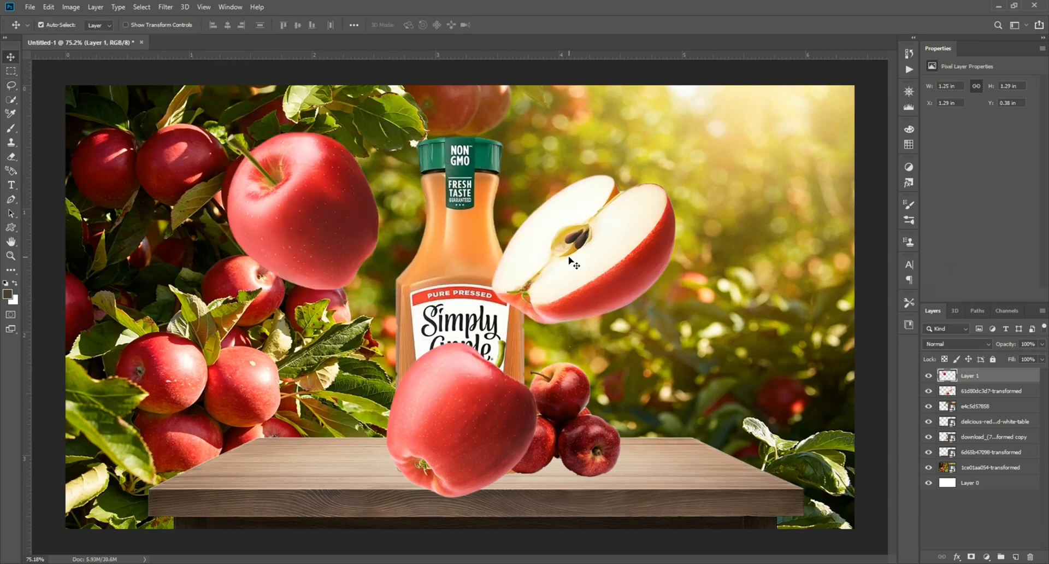
Cut the halved apple slice onto its own layer.
click(570, 261)
click(11, 86)
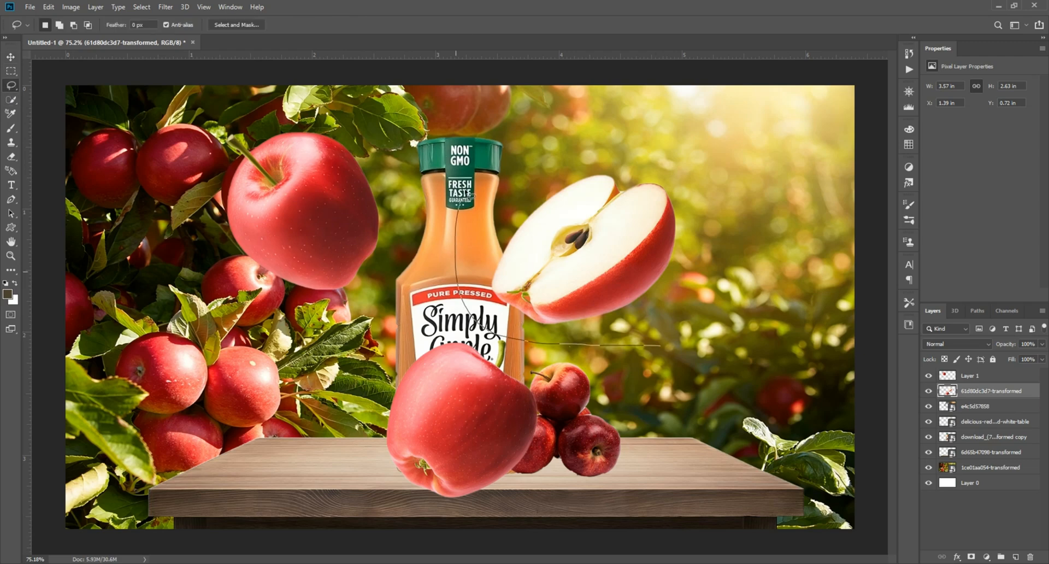
click(693, 334)
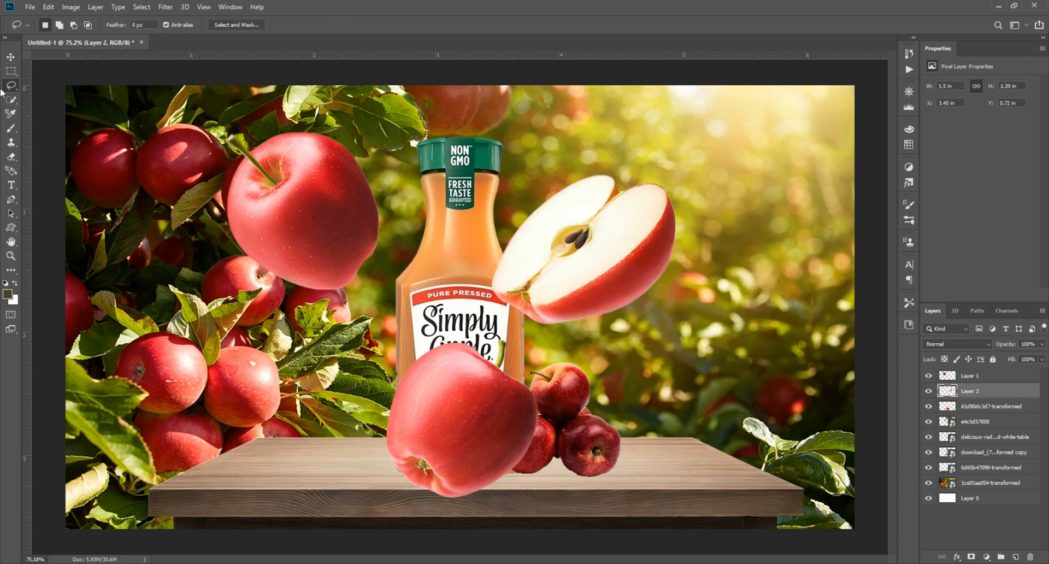
Lock the light flare layer and move the halved slice over the front of the bottle.
key(v)
ctrl+click(558, 221)
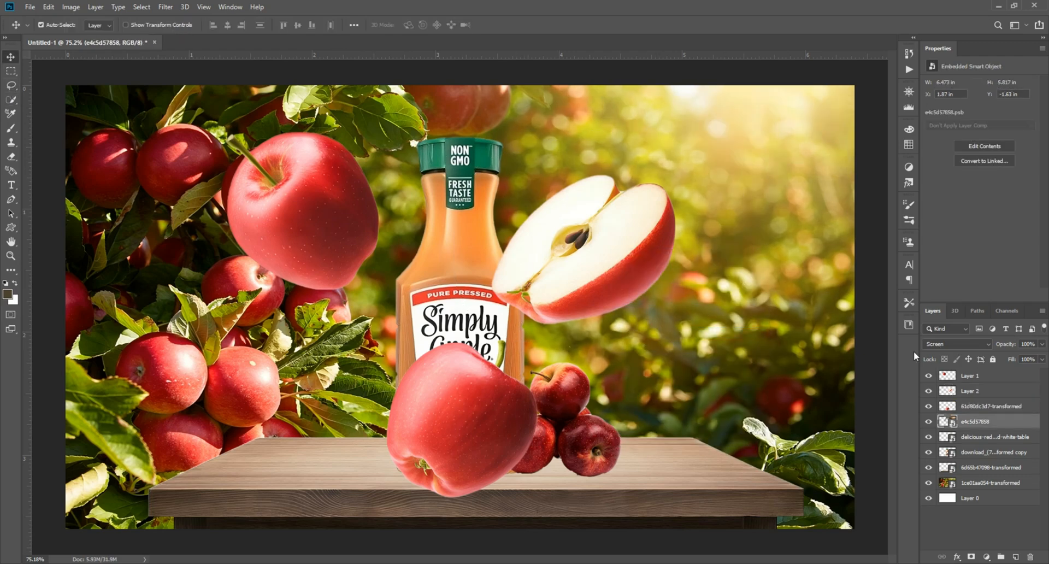
click(992, 360)
drag(531, 229, 413, 303)
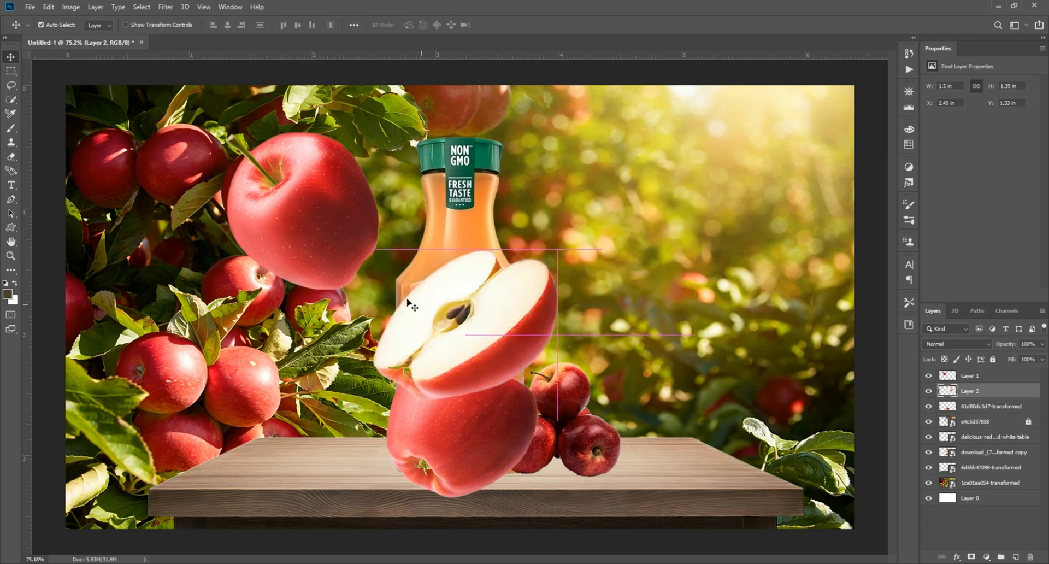
Move the separated whole apple right of the bottle cap, flip it horizontally and scale it down.
drag(306, 226, 582, 233)
key(ctrl+t)
right_click(582, 235)
click(599, 367)
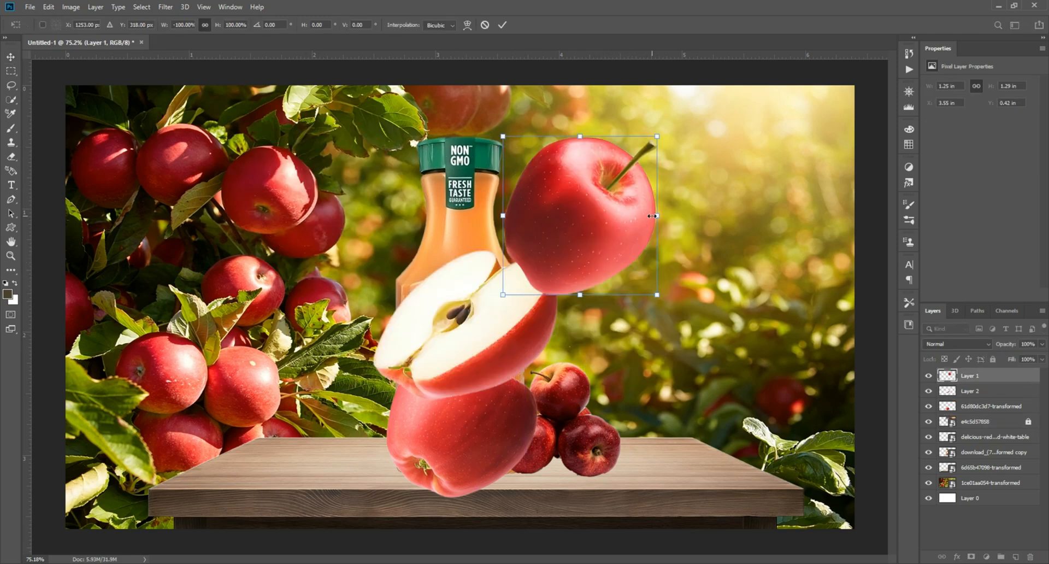
drag(656, 216, 580, 210)
drag(518, 221, 540, 185)
key(Return)
Move the halved slice right of the bottle, scale it down and reorient it.
scroll(606, 224, up, 1)
drag(484, 316, 705, 270)
key(ctrl+t)
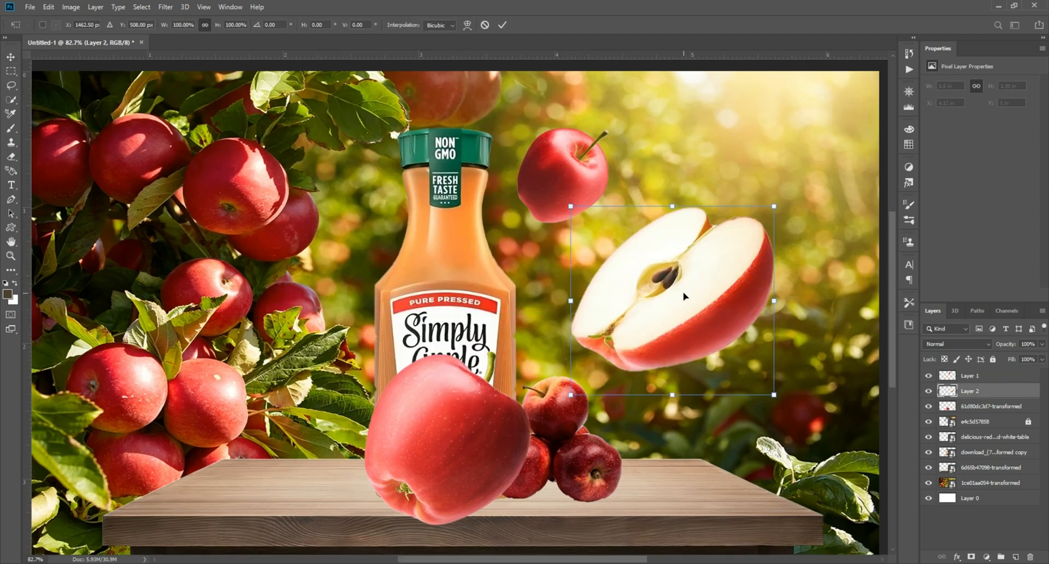
drag(777, 308, 664, 327)
right_click(646, 299)
click(686, 436)
key(Return)
Move the large front apple to the left of the bottle, flip it horizontally and scale it down.
drag(477, 444, 350, 392)
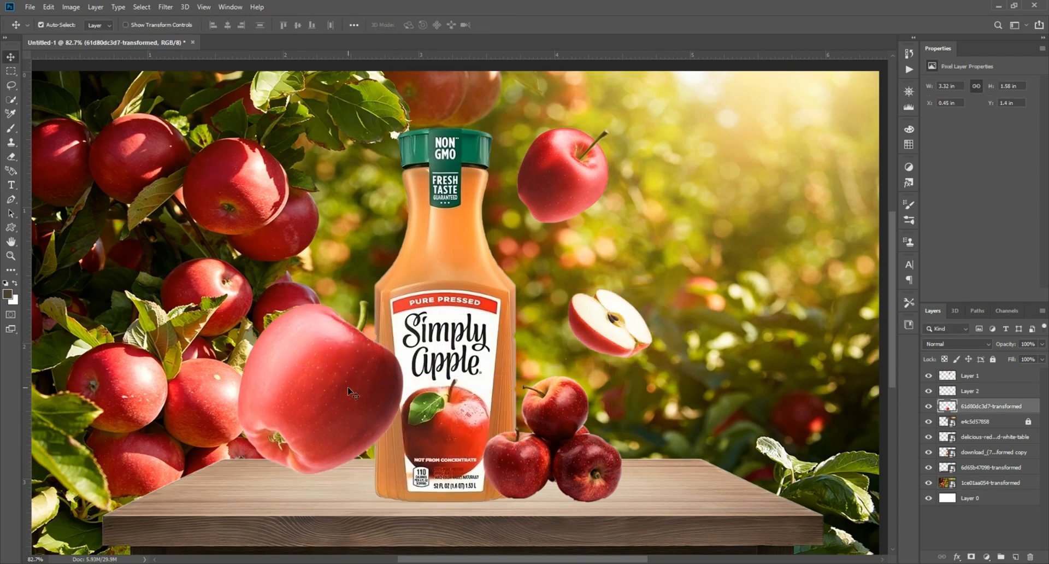
key(ctrl+t)
right_click(319, 373)
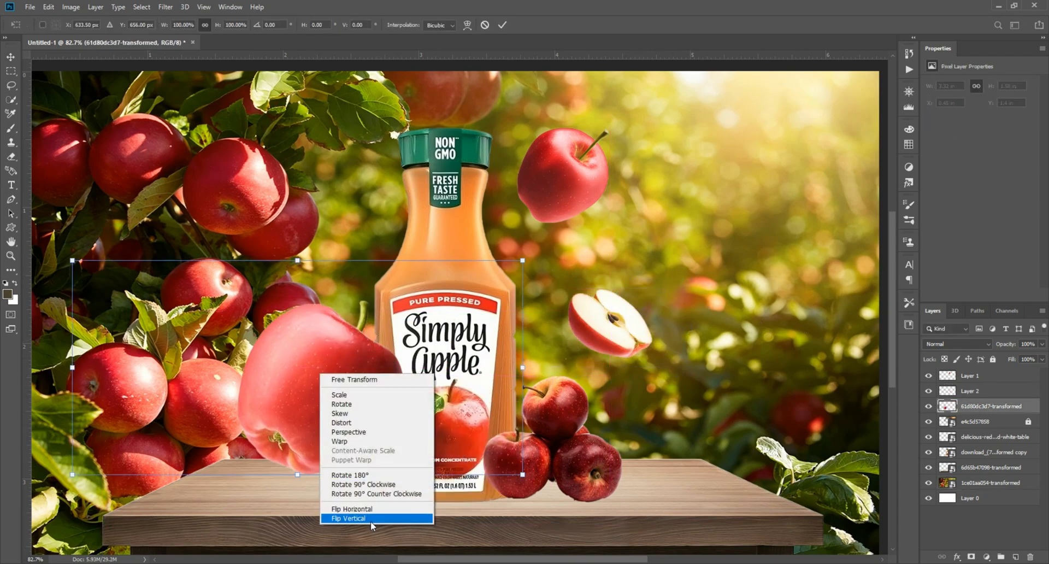
click(374, 508)
drag(523, 368, 254, 366)
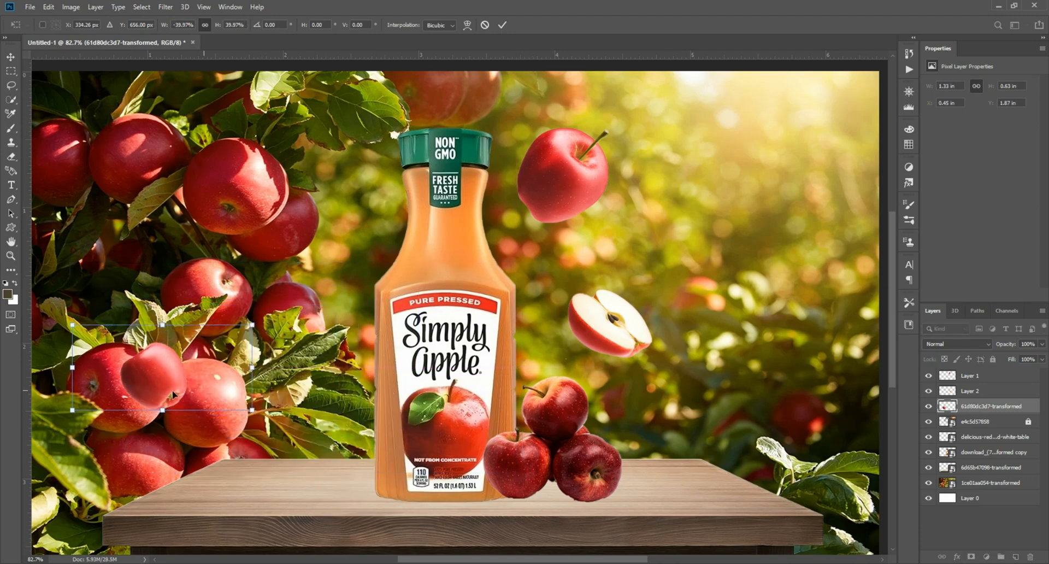
Move the small apple right of the bottle beneath the floating apple, flip it and fine-tune its size.
drag(172, 374, 657, 254)
right_click(720, 379)
click(752, 515)
drag(747, 241, 715, 238)
drag(646, 242, 646, 248)
key(Return)
scroll(687, 258, up, 5)
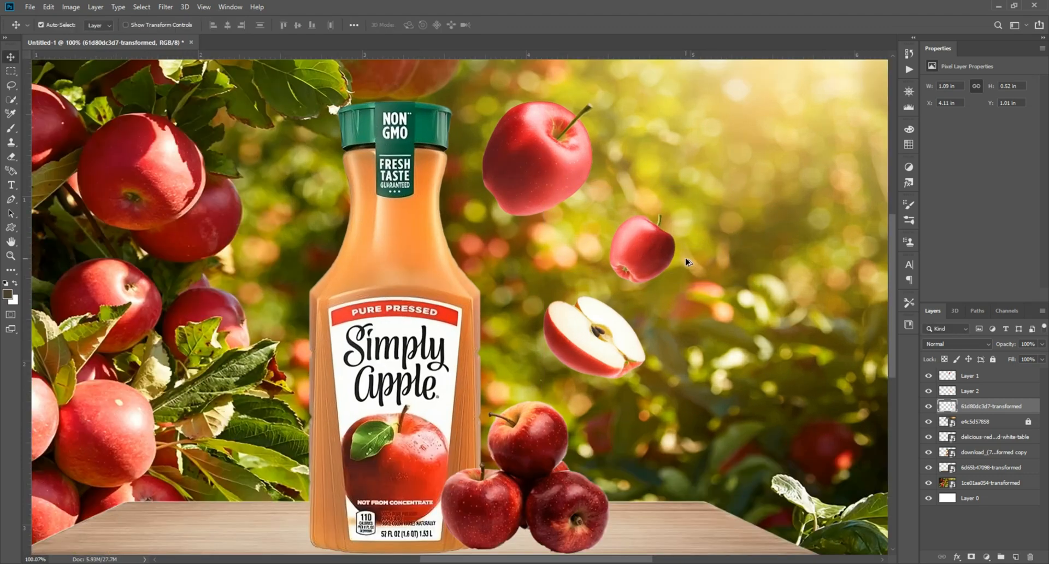
Flip the small apple again and nudge it into place right of the bottle.
drag(609, 346, 643, 368)
key(ctrl+t)
right_click(668, 262)
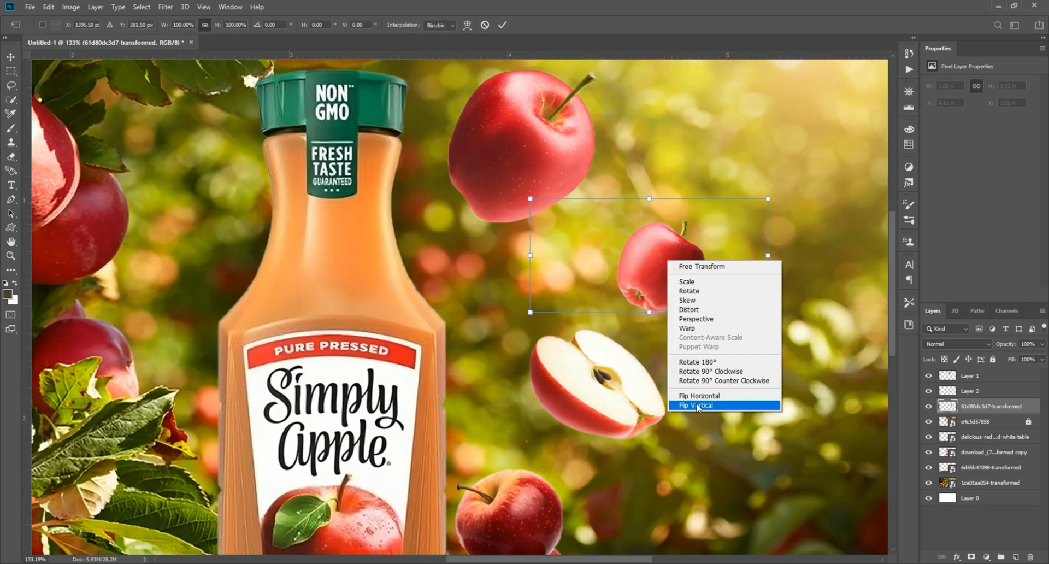
click(705, 398)
key(Return)
drag(659, 275, 668, 276)
drag(668, 276, 797, 229)
Duplicate the halved apple slice and place the copy beside the left of the bottle neck.
drag(746, 341, 315, 171)
drag(316, 171, 518, 370)
key(ctrl+t)
key(Return)
scroll(541, 445, up, 3)
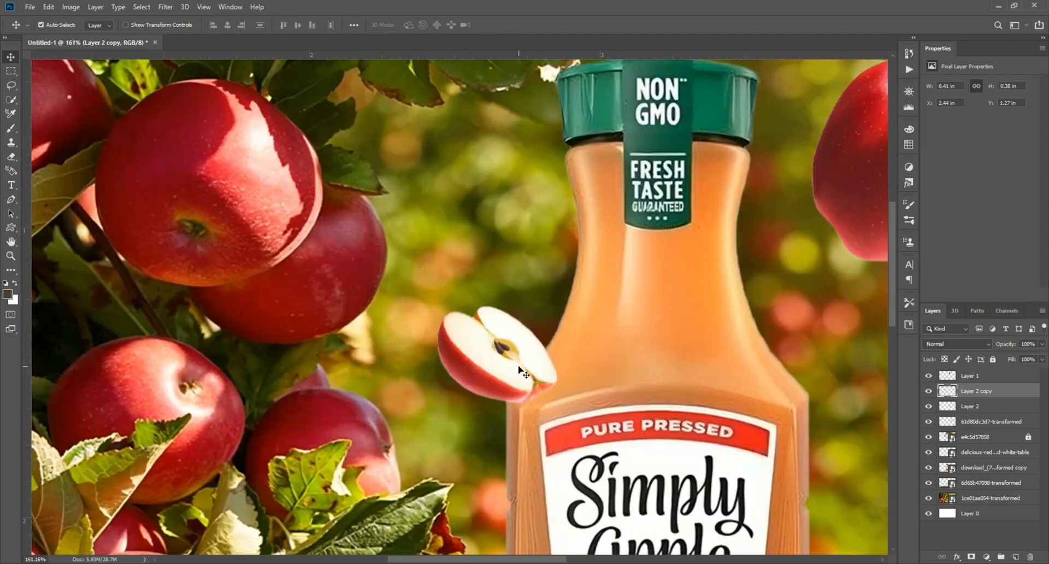
scroll(518, 371, down, 6)
scroll(410, 281, up, 3)
scroll(387, 258, down, 2)
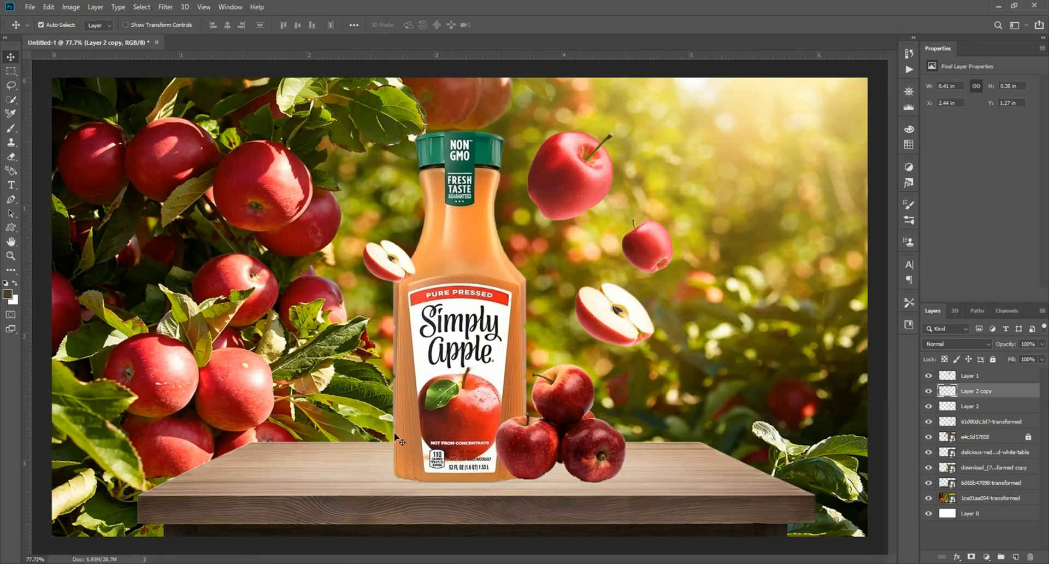
scroll(522, 383, down, 1)
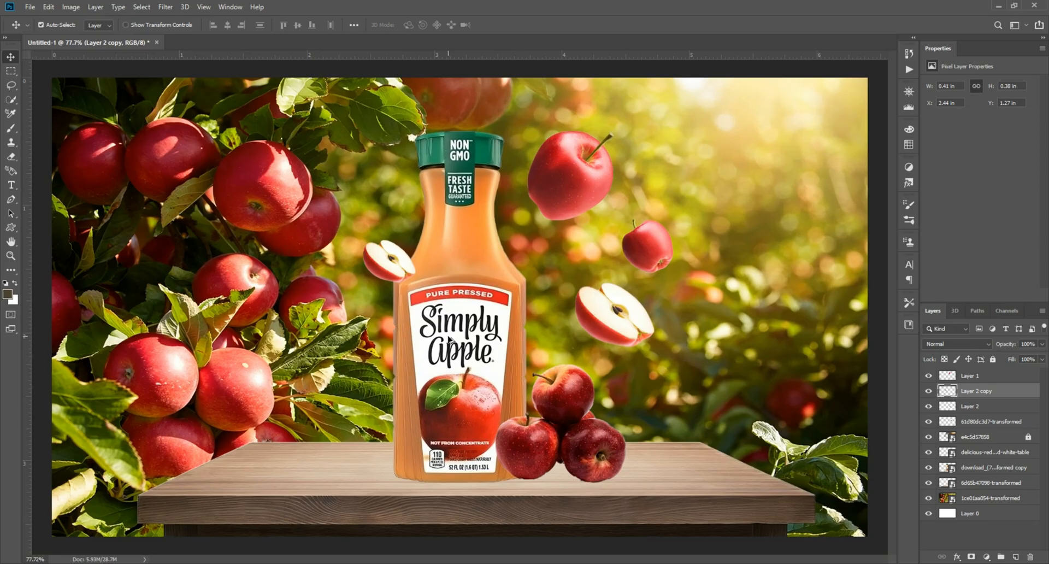
Group the floating apple and slice layers into a new layer group.
click(978, 376)
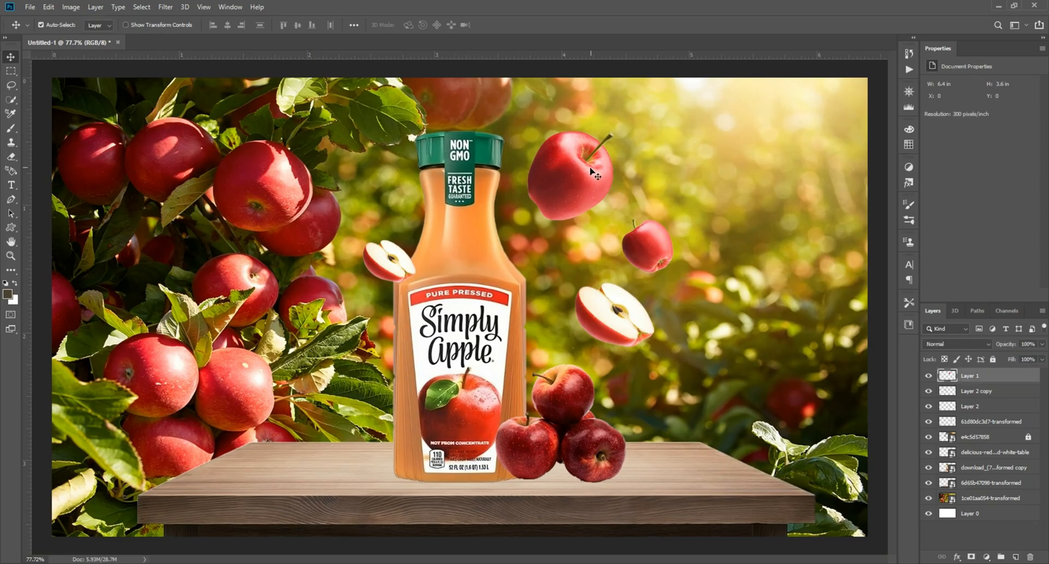
shift+click(1005, 405)
shift+click(930, 395)
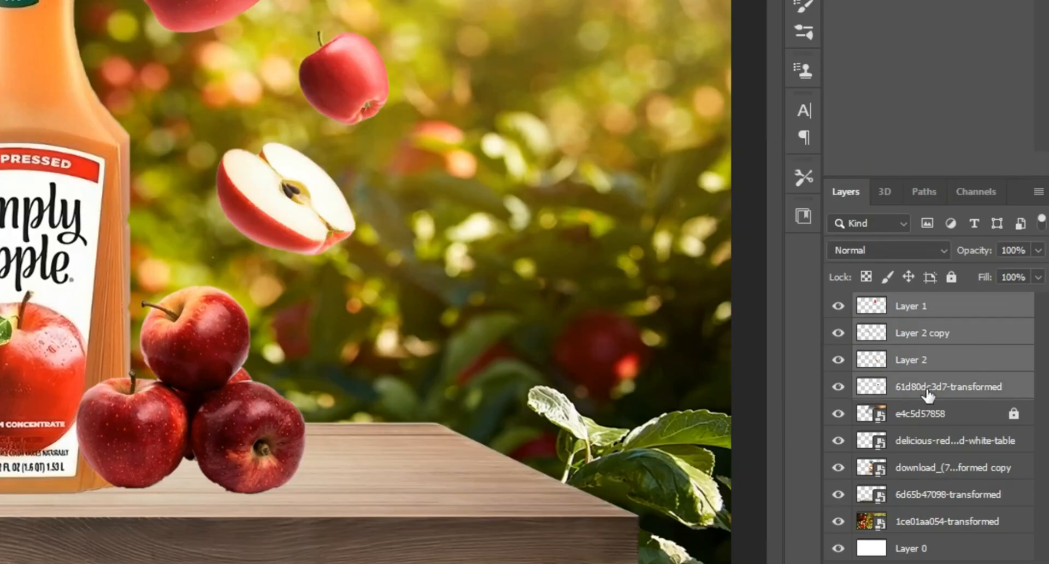
right_click(936, 384)
click(792, 1)
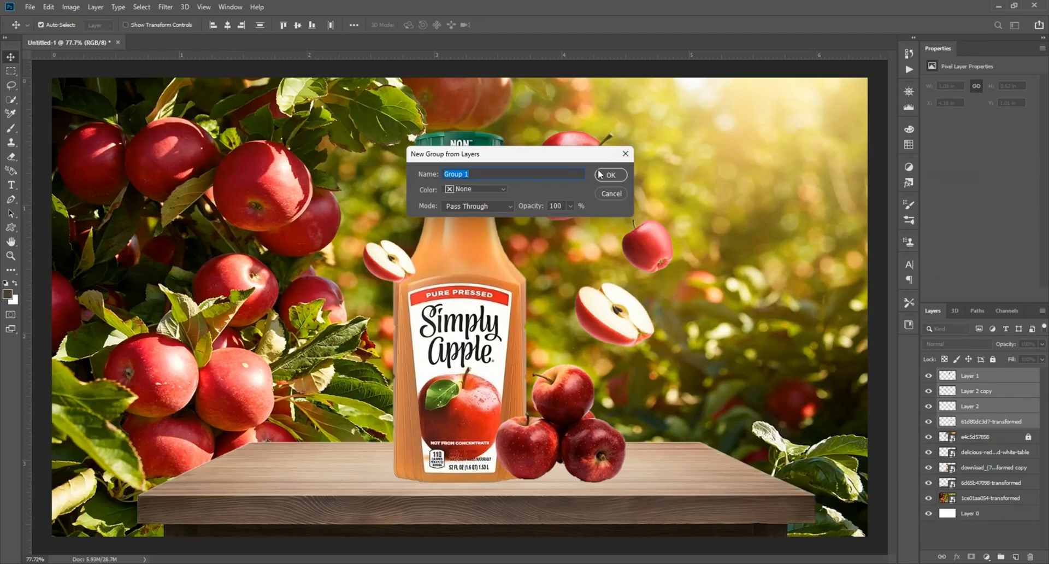
click(610, 174)
Expand the group and add a new empty layer inside it.
click(929, 375)
click(929, 376)
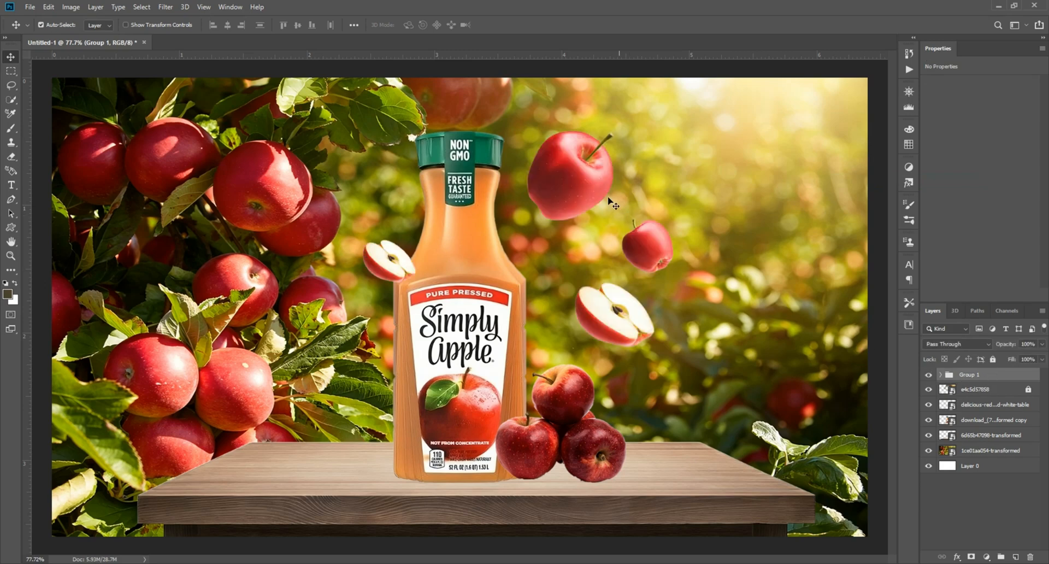
click(613, 204)
click(1015, 557)
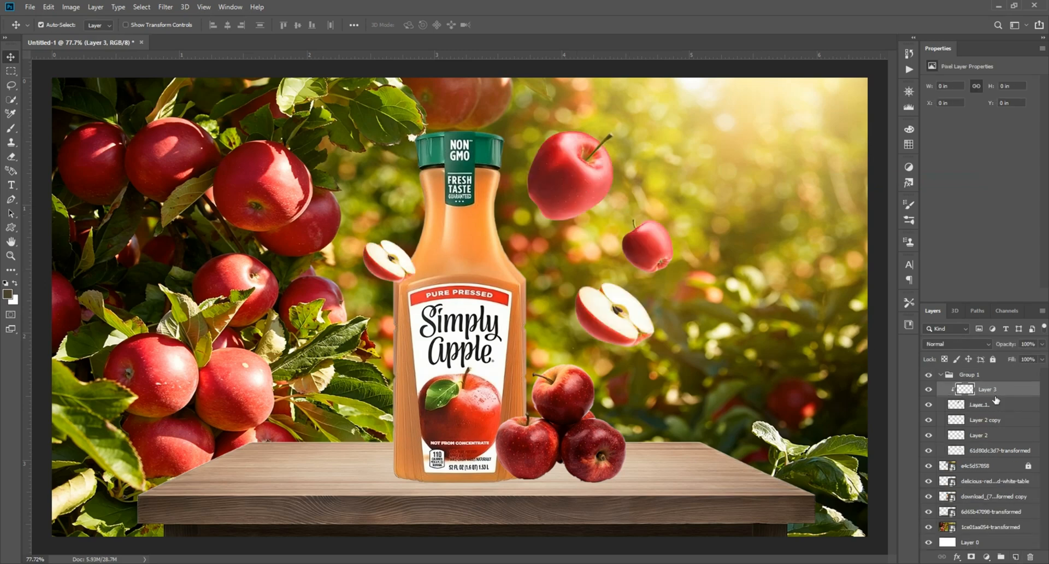
Pick the warm light colour #fcba7e as the foreground colour and set the new layer's blend mode to Screen.
click(7, 297)
click(732, 128)
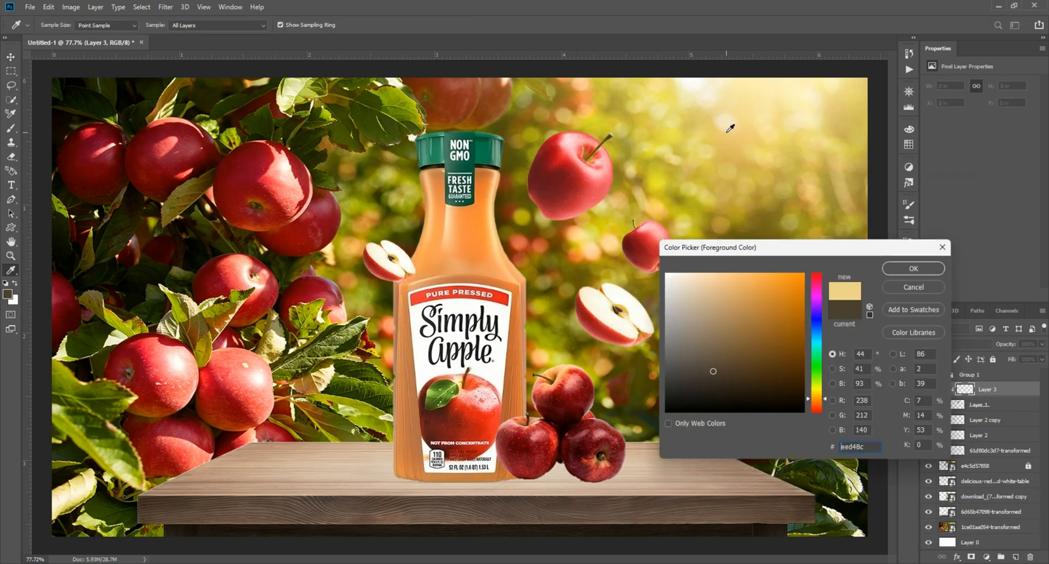
drag(809, 395, 811, 401)
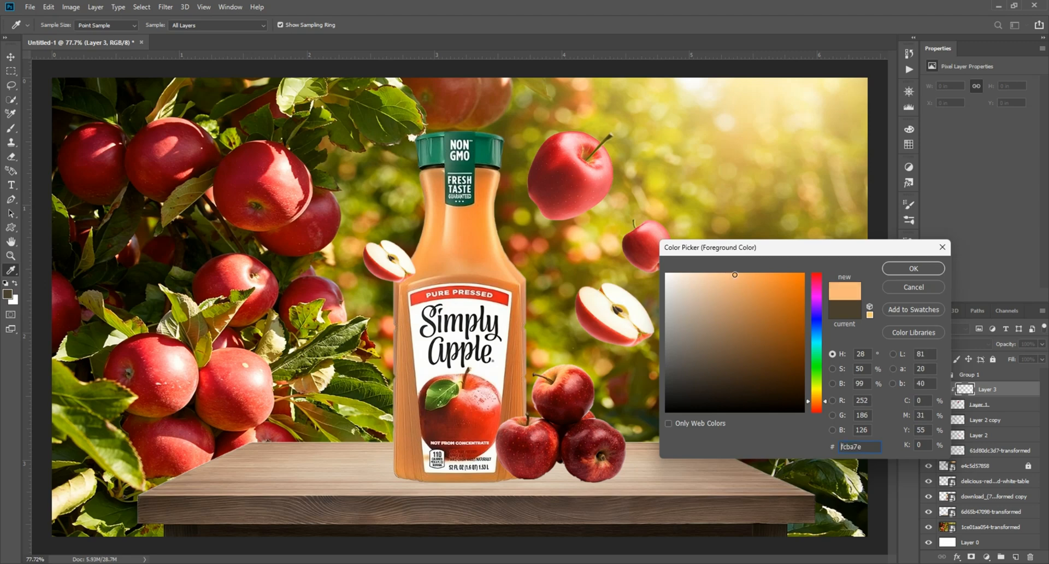
click(898, 266)
click(944, 344)
click(944, 381)
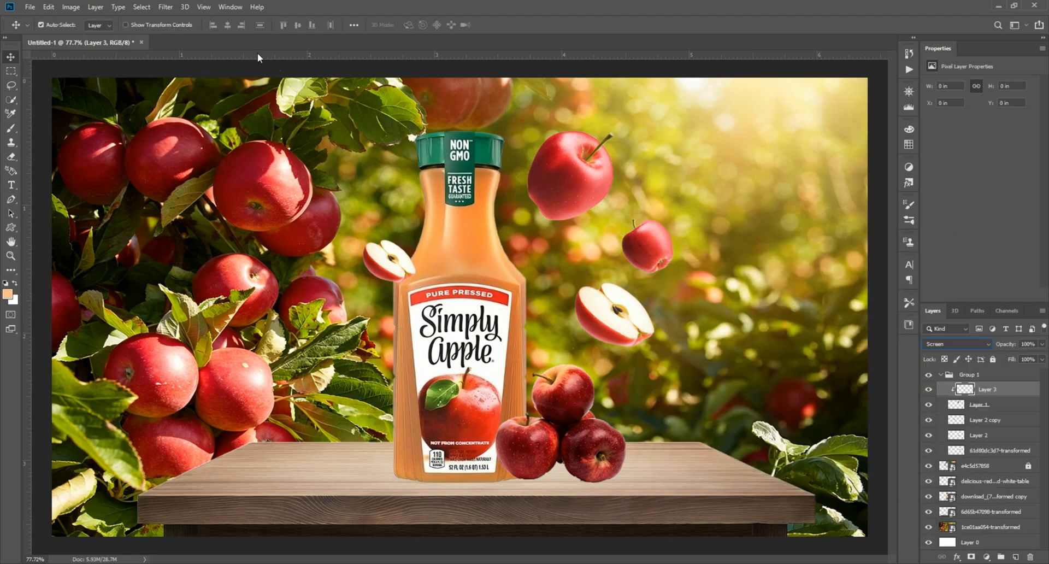
Paint soft light over the upper floating apple with a small brush at 9% flow.
click(11, 128)
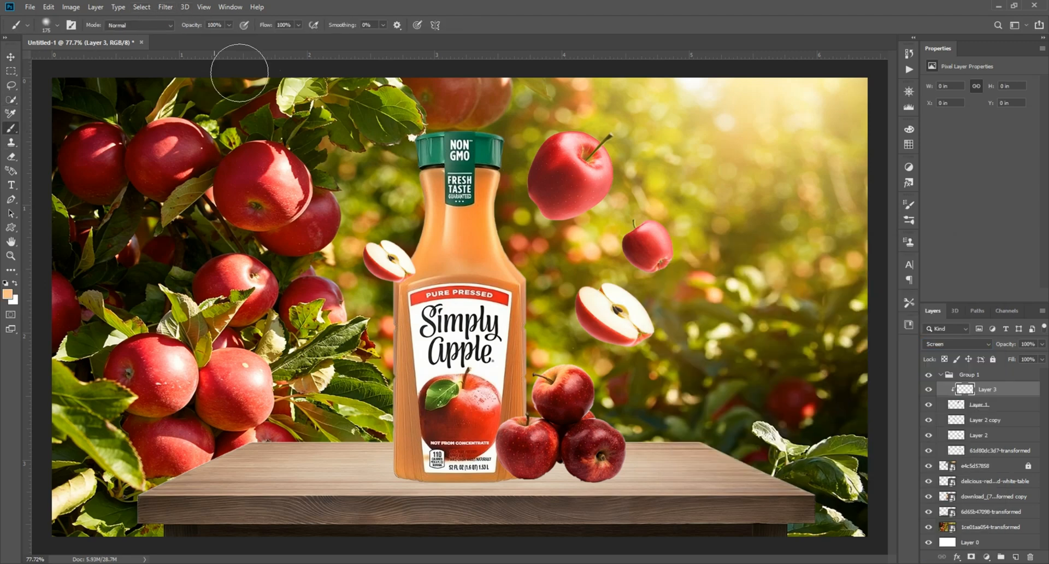
drag(298, 25, 254, 42)
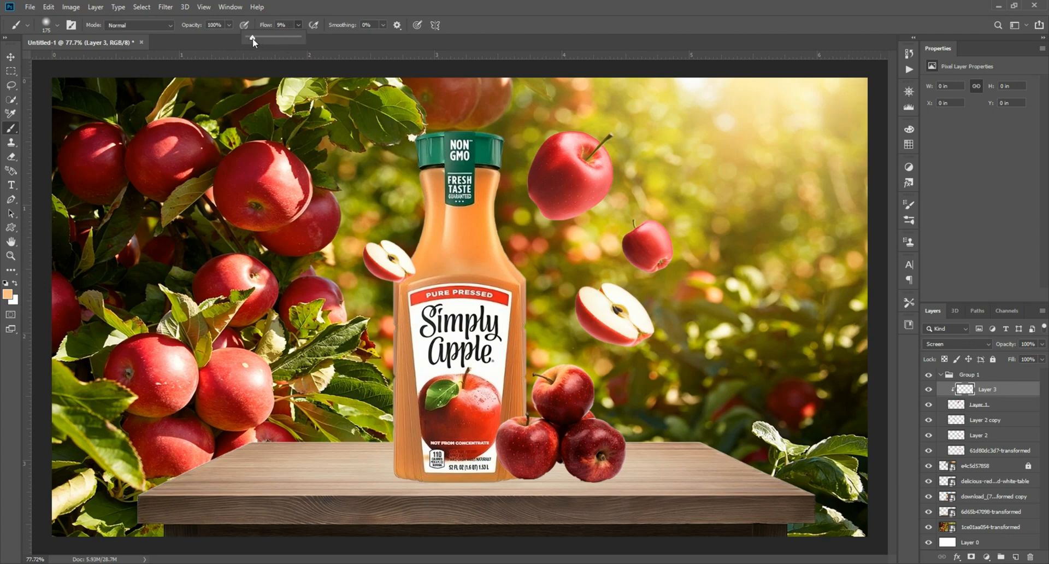
scroll(601, 181, up, 5)
key(bracketleft)
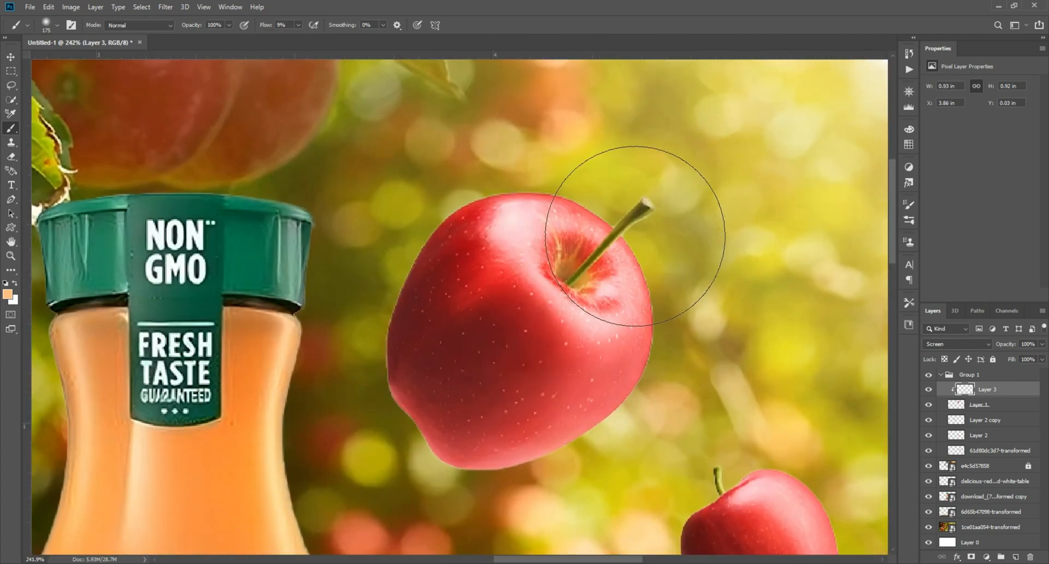
key(bracketleft)
key(bracketleft)
key(bracketleft)
key(bracketleft)
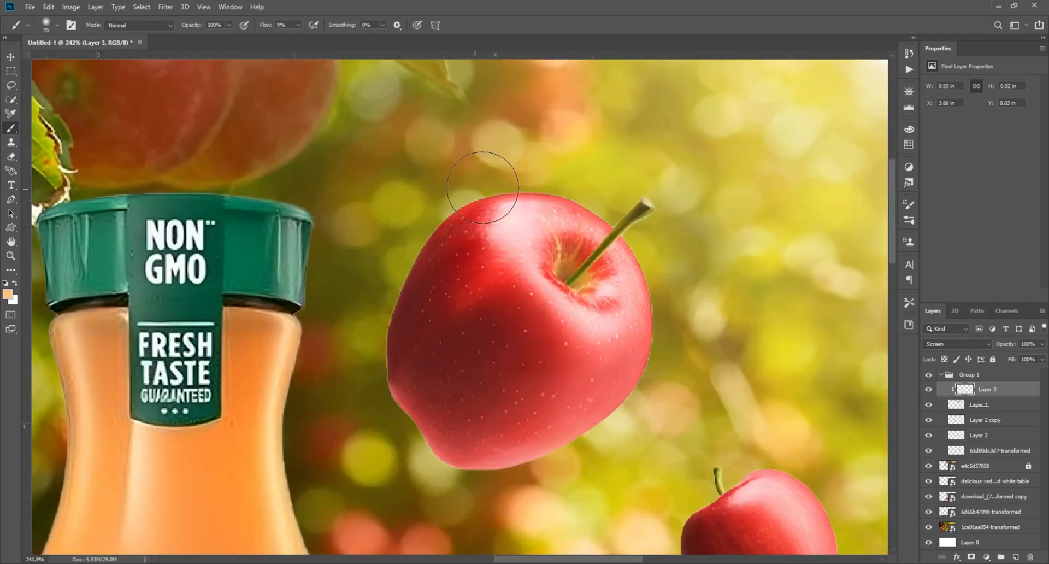
mouse_move(482, 188)
mouse_down()
mouse_move(422, 195)
mouse_move(480, 186)
mouse_move(627, 217)
mouse_move(665, 285)
mouse_move(670, 330)
mouse_move(642, 436)
mouse_move(632, 416)
mouse_move(586, 471)
mouse_move(458, 507)
mouse_up()
mouse_move(571, 468)
mouse_down()
mouse_move(661, 297)
mouse_move(468, 224)
mouse_move(379, 316)
mouse_up()
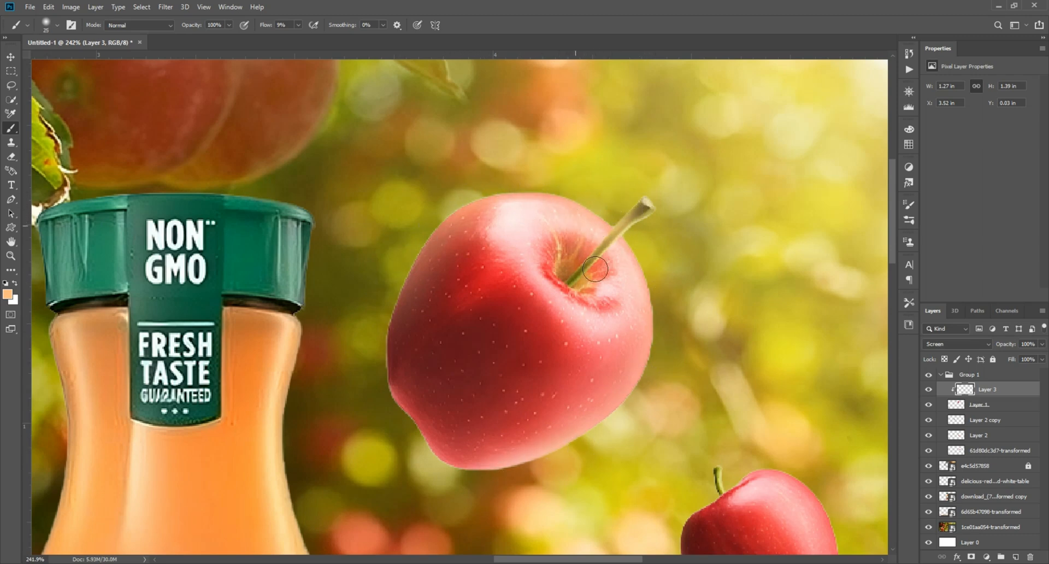
drag(537, 268, 595, 292)
Add another layer in the group and draw a dark gradient across the upper apple's lower-left side.
click(932, 388)
click(930, 389)
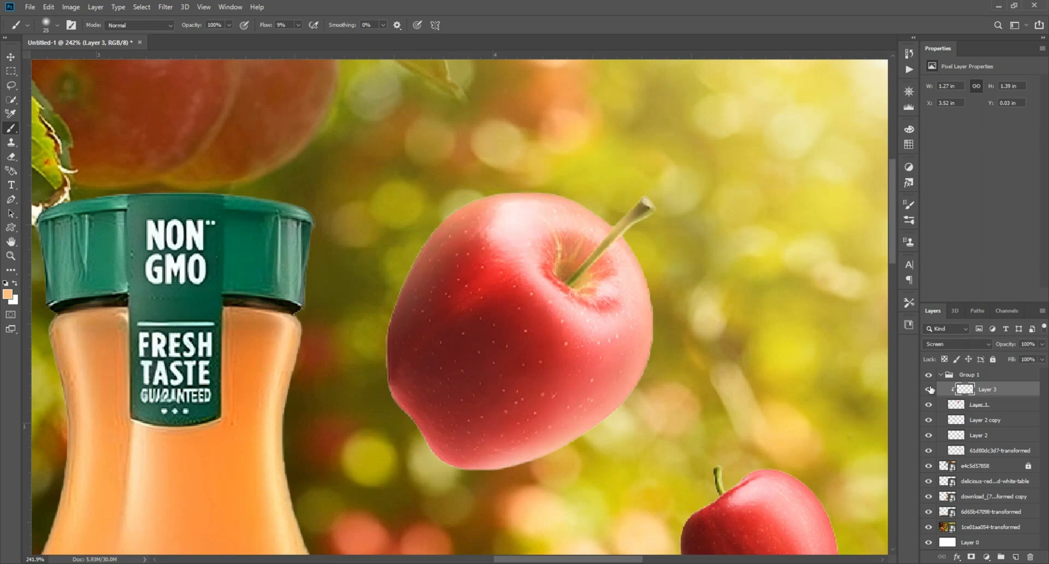
click(1013, 554)
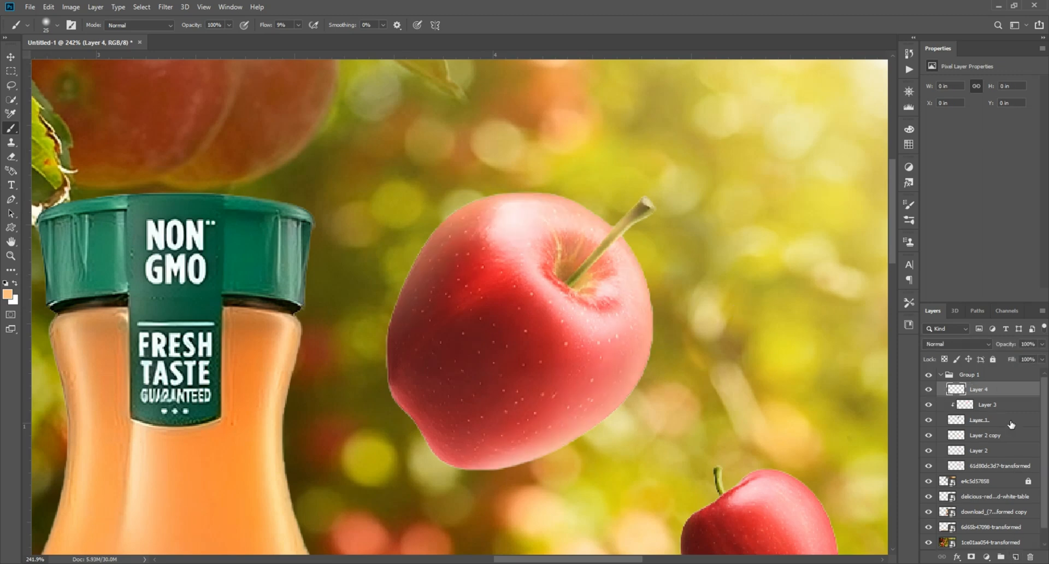
click(11, 270)
click(62, 518)
drag(389, 429, 479, 337)
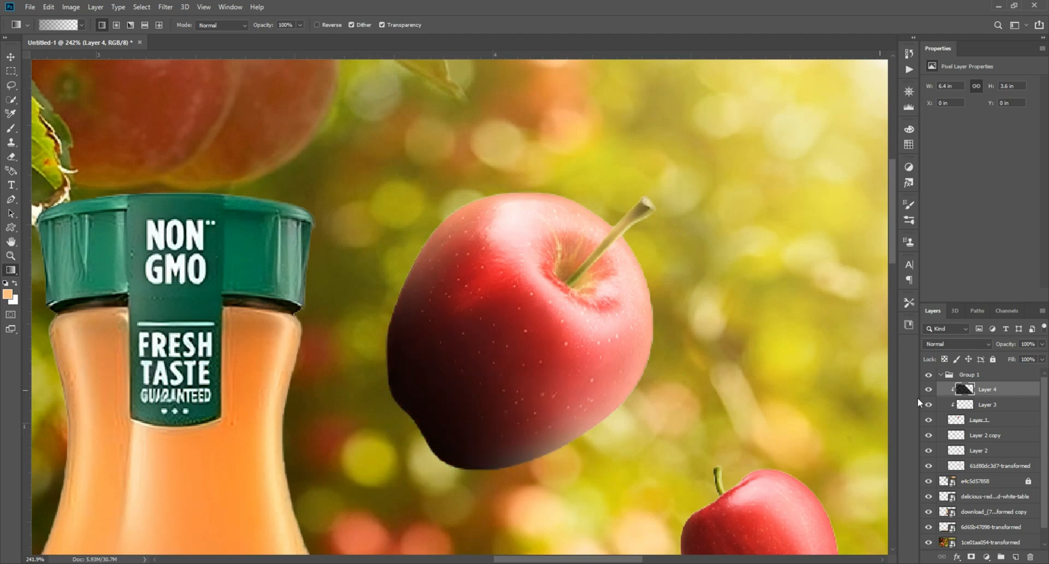
Select the small apple right of the bottle, add a new layer above it and set its blend mode to Screen.
key(ctrl+0)
click(929, 389)
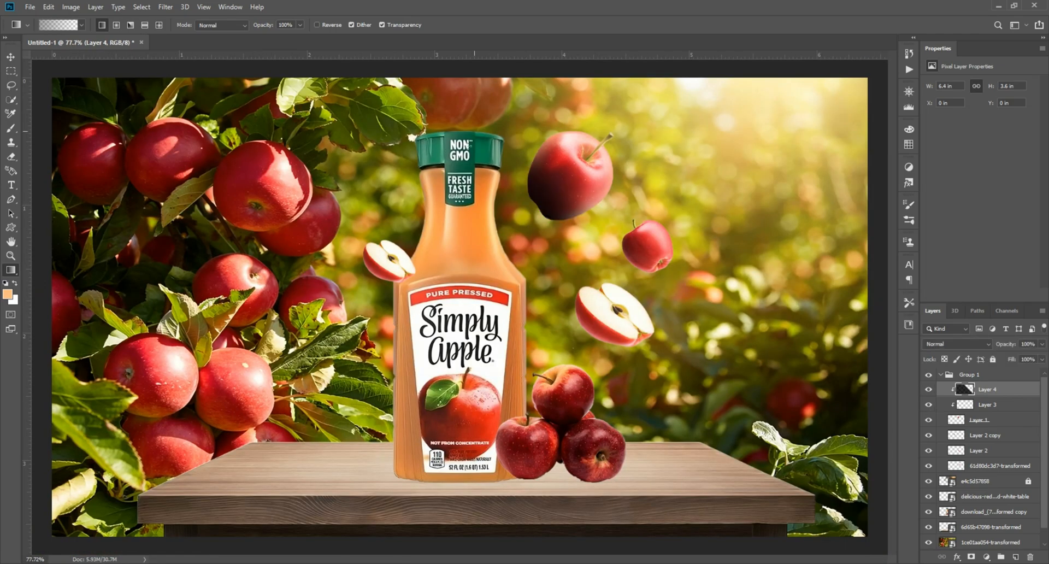
scroll(682, 273, up, 7)
click(10, 58)
scroll(611, 221, up, 2)
click(610, 221)
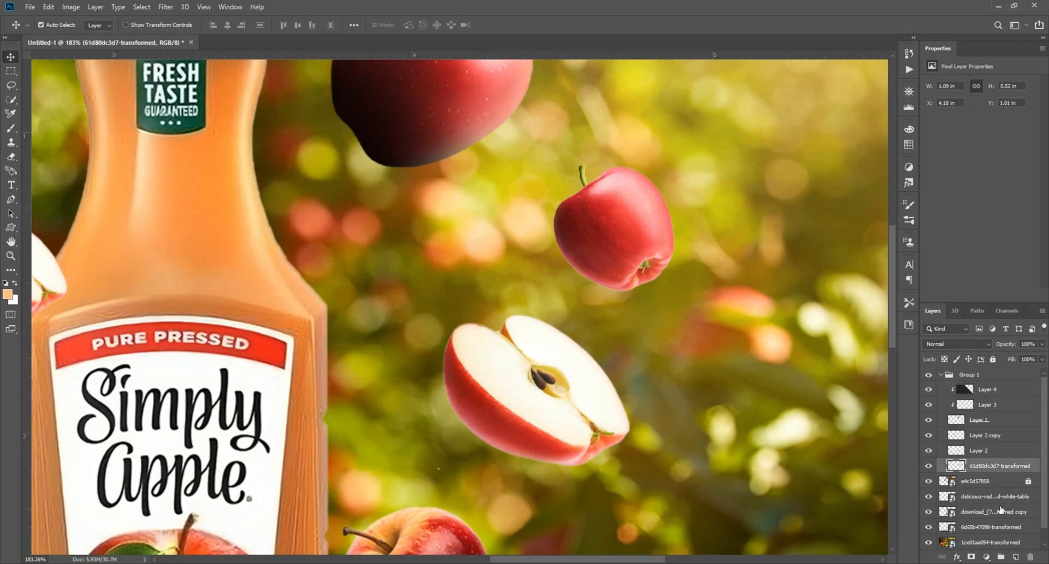
click(1015, 557)
click(957, 343)
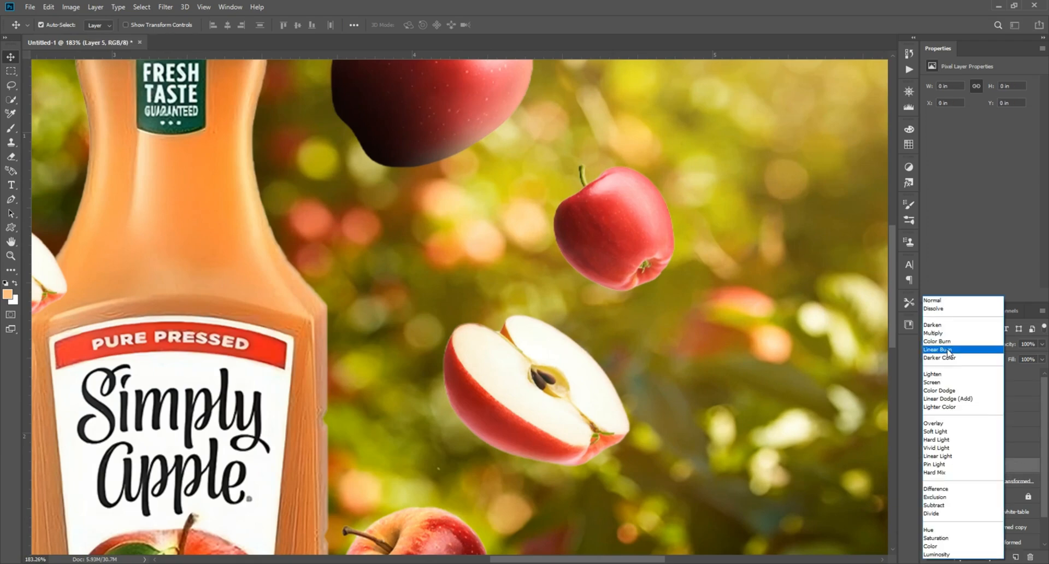
click(956, 384)
Paint soft light over the small floating apple with the brush.
click(11, 131)
scroll(601, 230, up, 5)
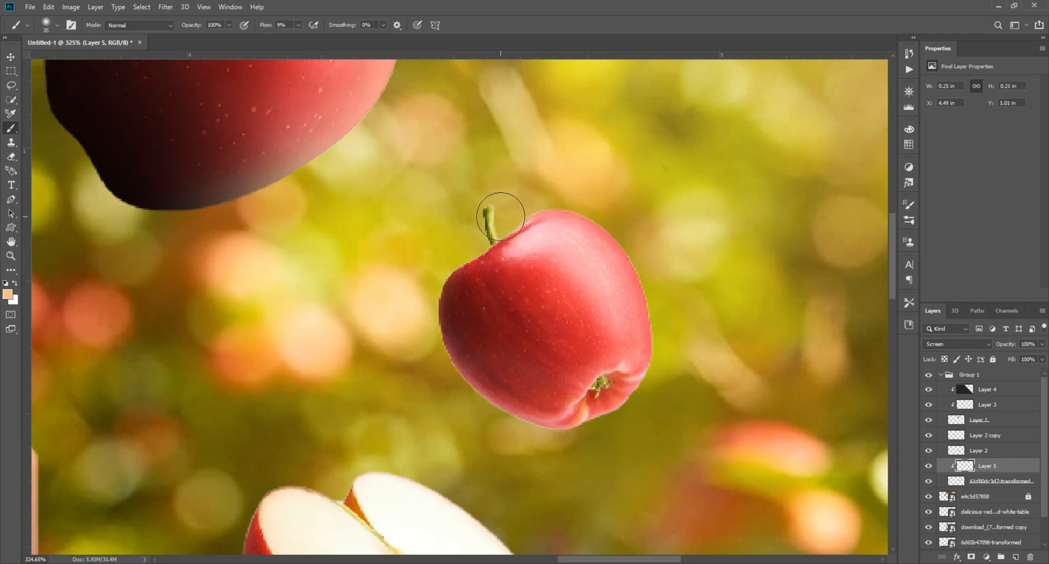
mouse_move(592, 220)
mouse_down()
mouse_move(639, 321)
mouse_move(605, 429)
mouse_move(639, 362)
mouse_up()
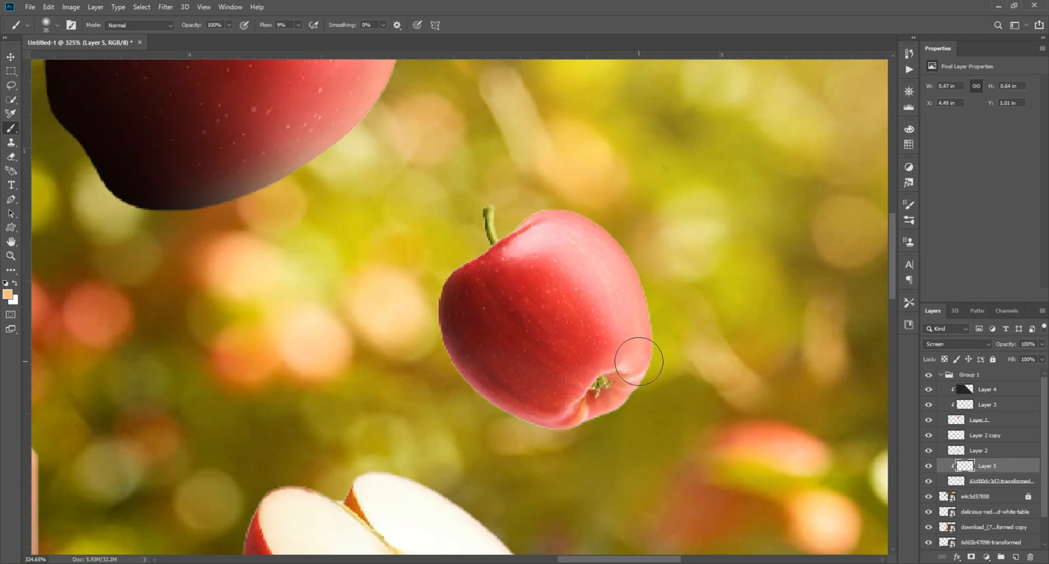
drag(504, 220, 640, 392)
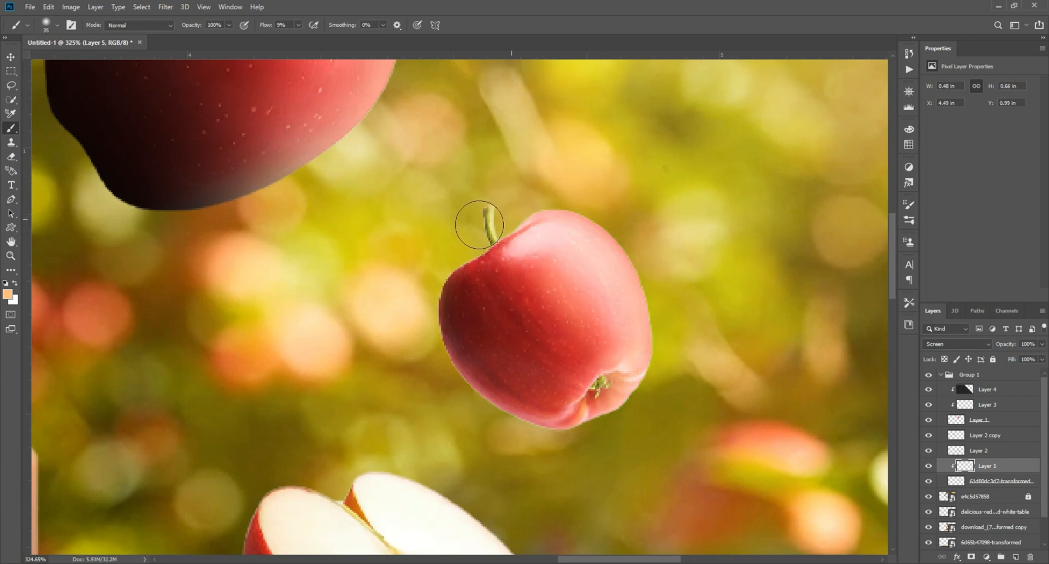
mouse_move(479, 225)
mouse_down()
mouse_move(582, 264)
mouse_move(611, 304)
mouse_move(610, 328)
mouse_move(648, 390)
mouse_up()
click(929, 466)
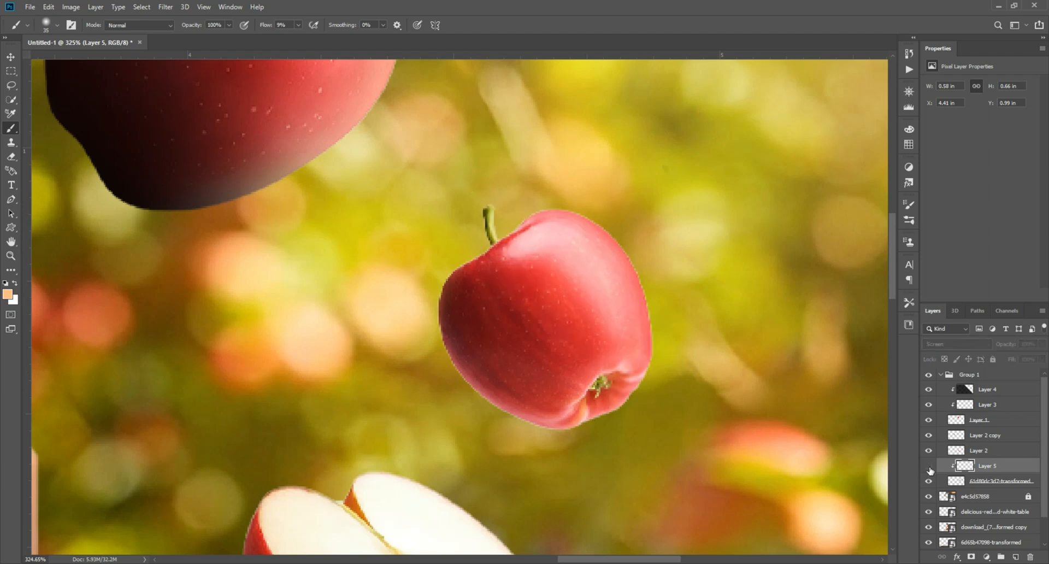
click(930, 467)
Add a new layer and draw a dark gradient over the small apple's lower-left side.
click(1017, 556)
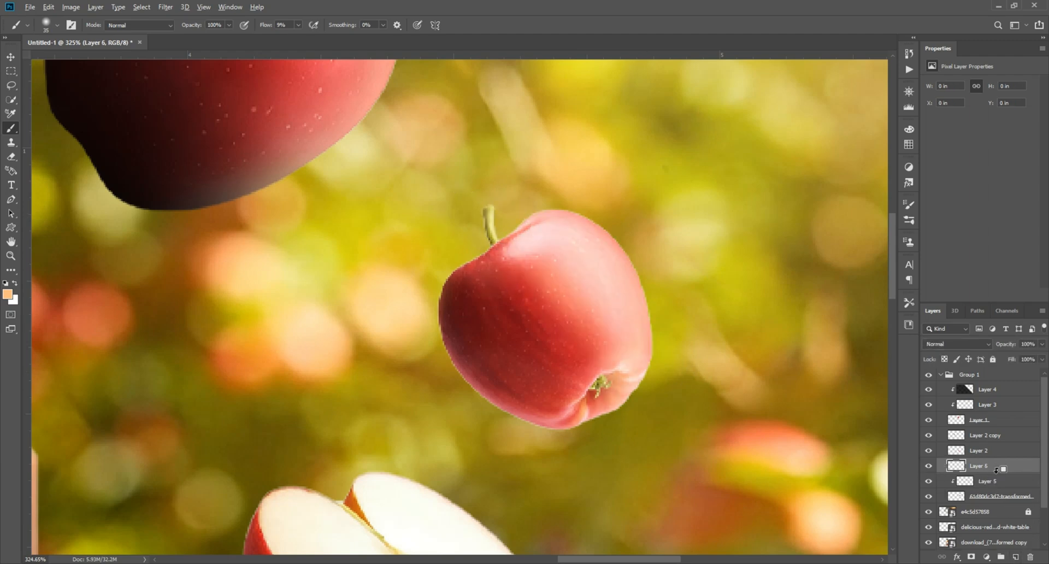
click(2, 270)
click(55, 519)
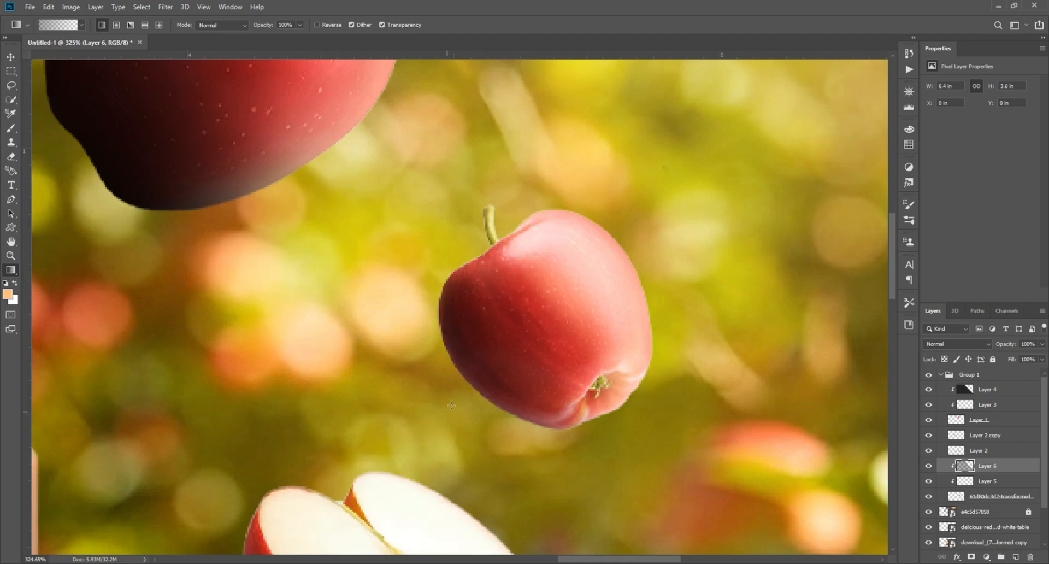
drag(436, 426, 533, 332)
scroll(538, 323, down, 5)
scroll(498, 397, up, 1)
drag(486, 409, 508, 311)
Select the halved slice, add a new layer above it and paint soft light over its right edge.
scroll(508, 310, up, 3)
click(11, 57)
click(512, 402)
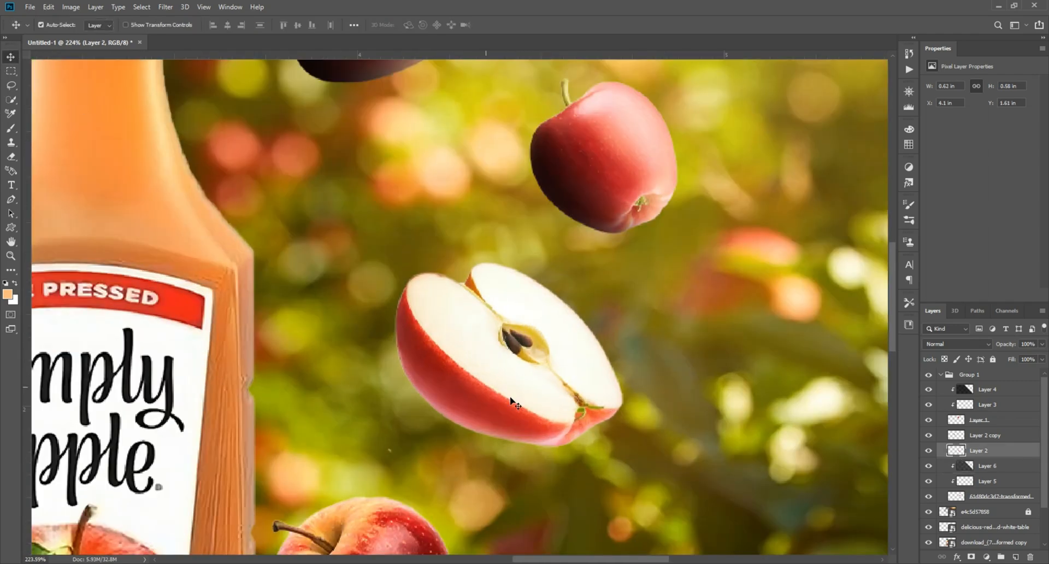
click(1016, 559)
click(11, 127)
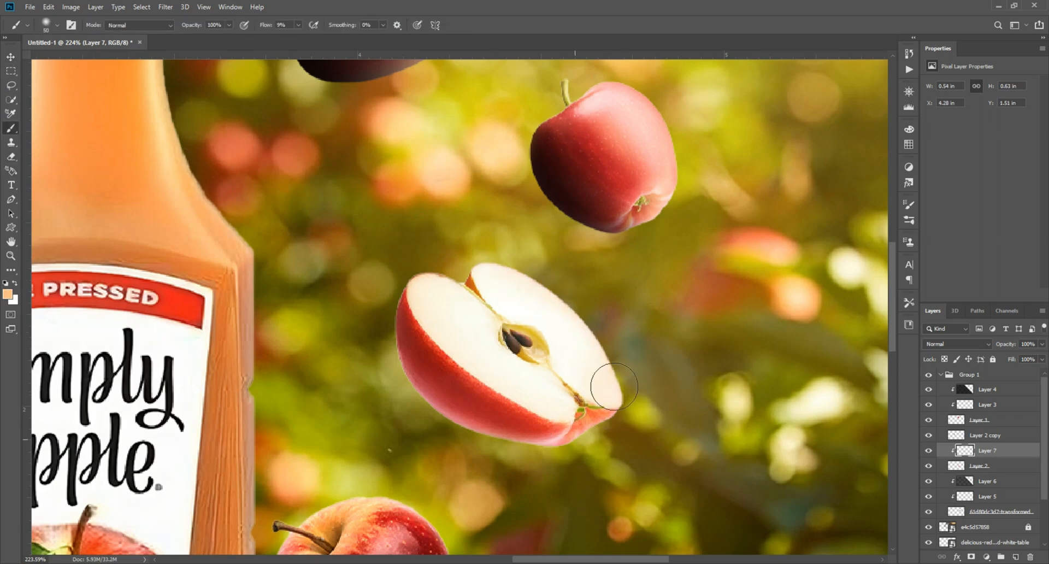
drag(582, 365, 552, 323)
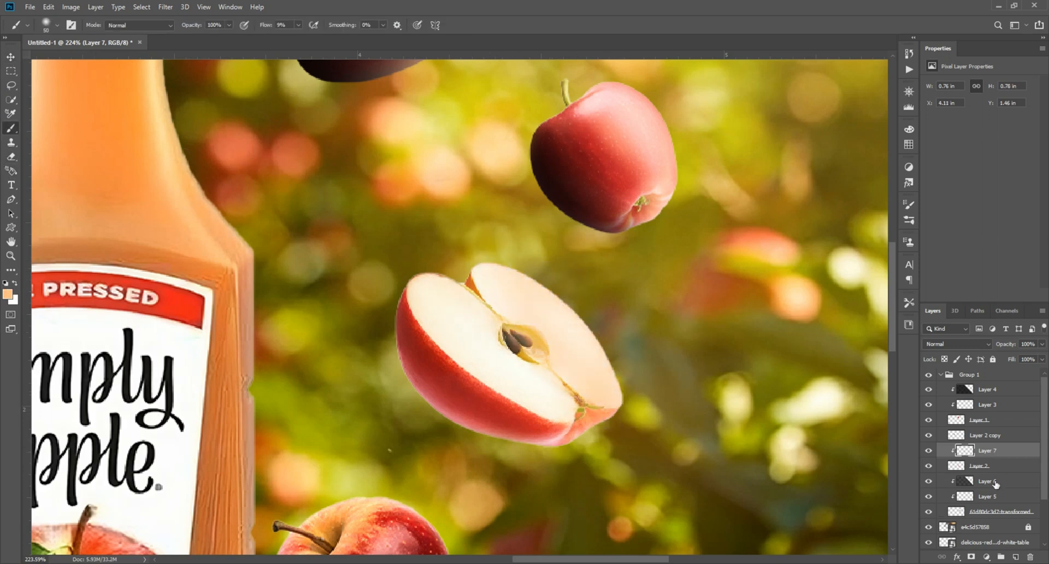
Add a new layer and draw a dark gradient over the halved apple slice.
click(1015, 558)
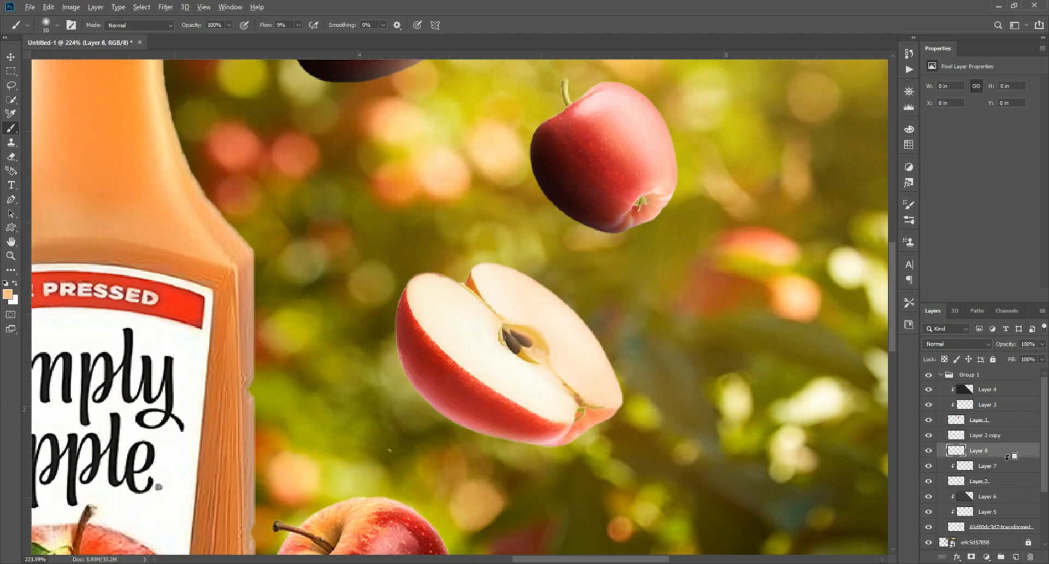
drag(415, 432, 481, 366)
drag(404, 431, 533, 322)
Add a new layer above the small slice left of the bottle, set it to Screen and paint soft light over it.
scroll(503, 438, down, 5)
scroll(502, 438, down, 3)
scroll(369, 267, up, 10)
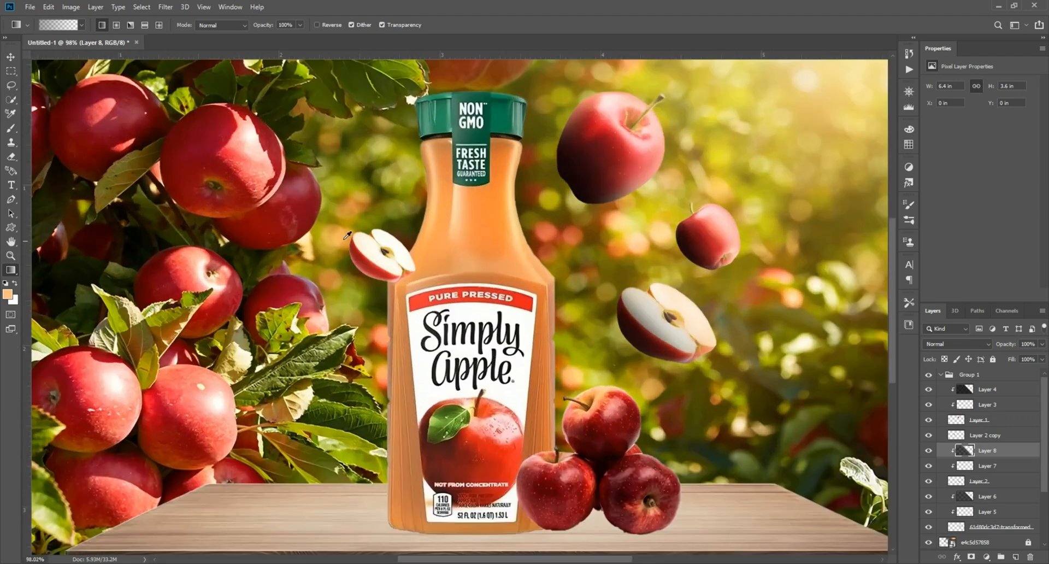
key(v)
scroll(369, 267, up, 1)
click(1015, 557)
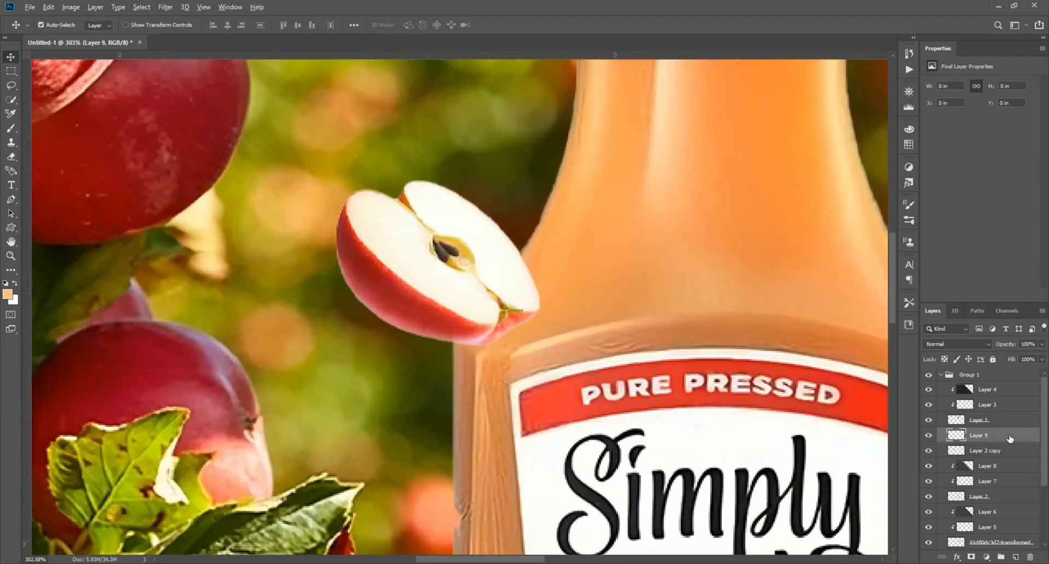
click(11, 128)
scroll(429, 219, up, 3)
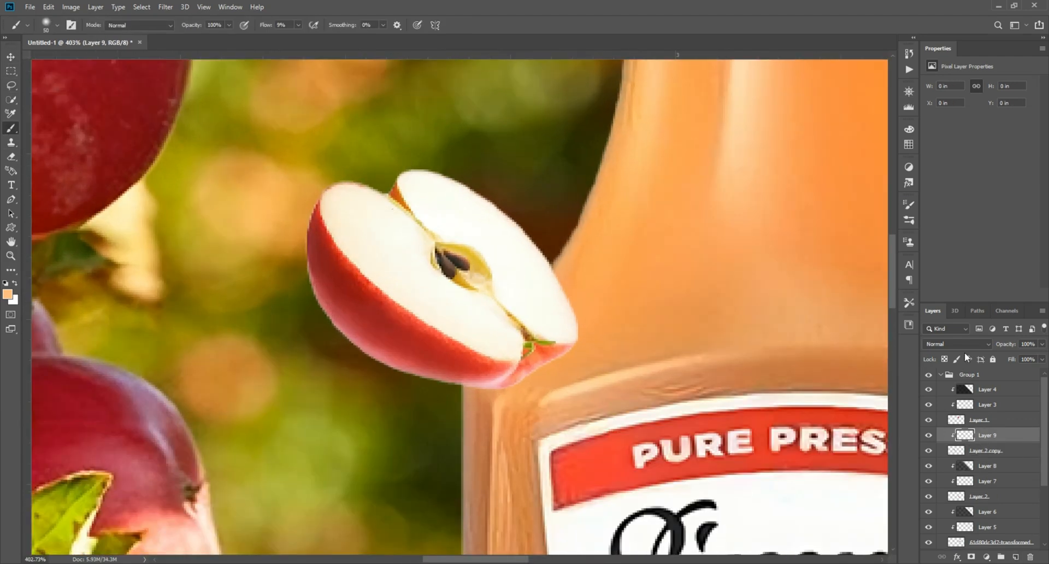
click(957, 344)
click(940, 370)
drag(420, 149, 567, 372)
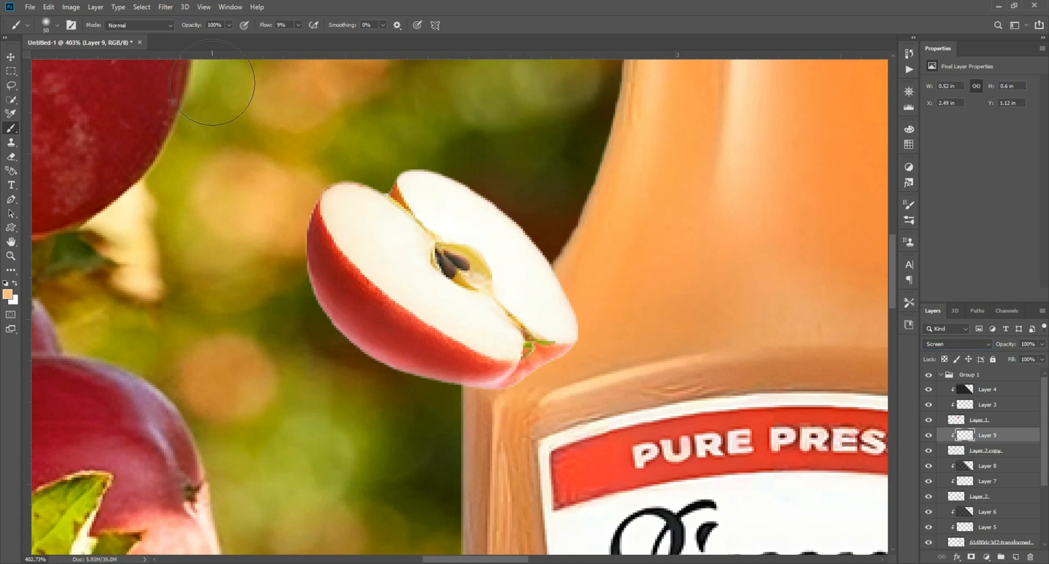
Add a new layer clipped to the left slice and draw a dark gradient across it.
click(10, 57)
click(1016, 557)
right_click(1011, 434)
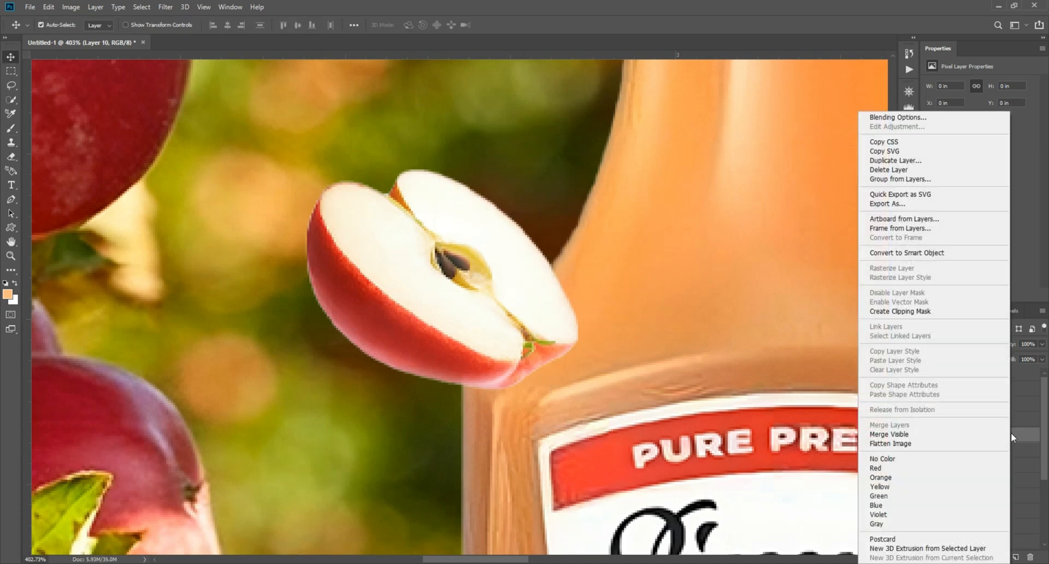
click(908, 311)
click(10, 270)
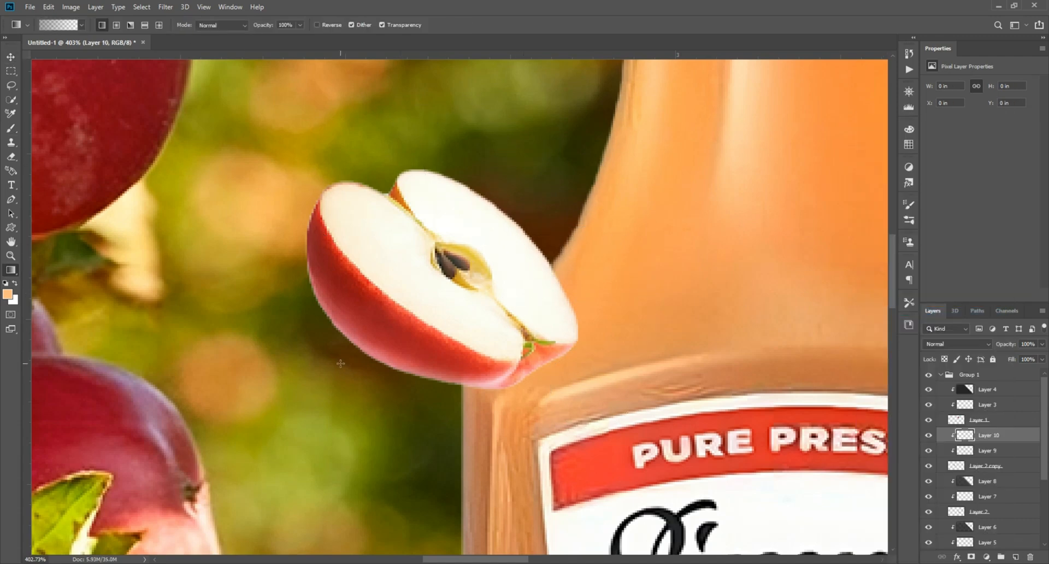
mouse_move(341, 363)
mouse_down()
mouse_move(449, 258)
mouse_move(432, 262)
mouse_up()
scroll(452, 257, down, 9)
drag(649, 316, 456, 183)
drag(660, 338, 565, 160)
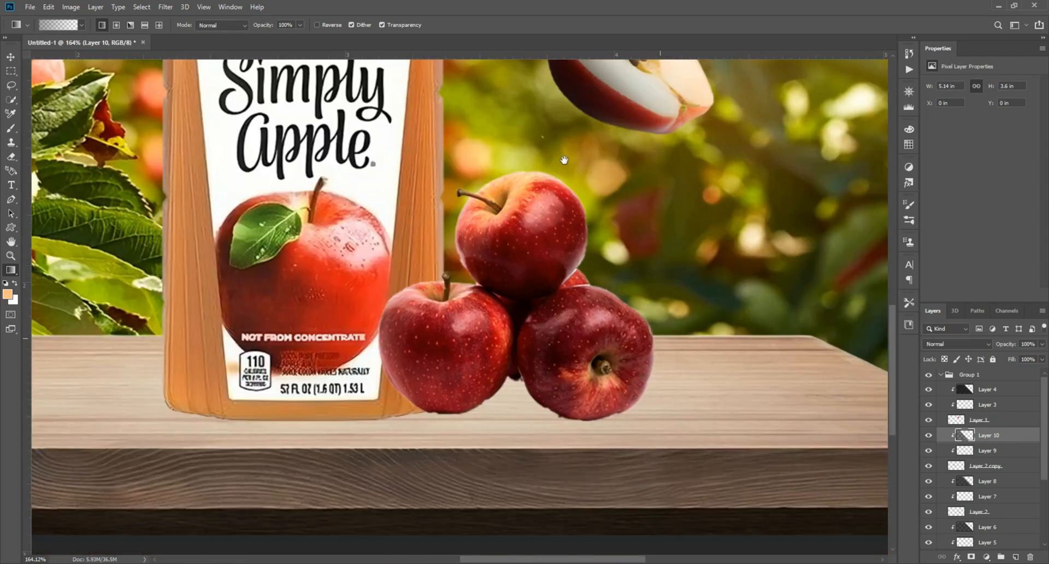
Select the stacked apples on the table, add a clipped layer above them and set its blend mode to Screen.
scroll(539, 240, up, 2)
click(11, 55)
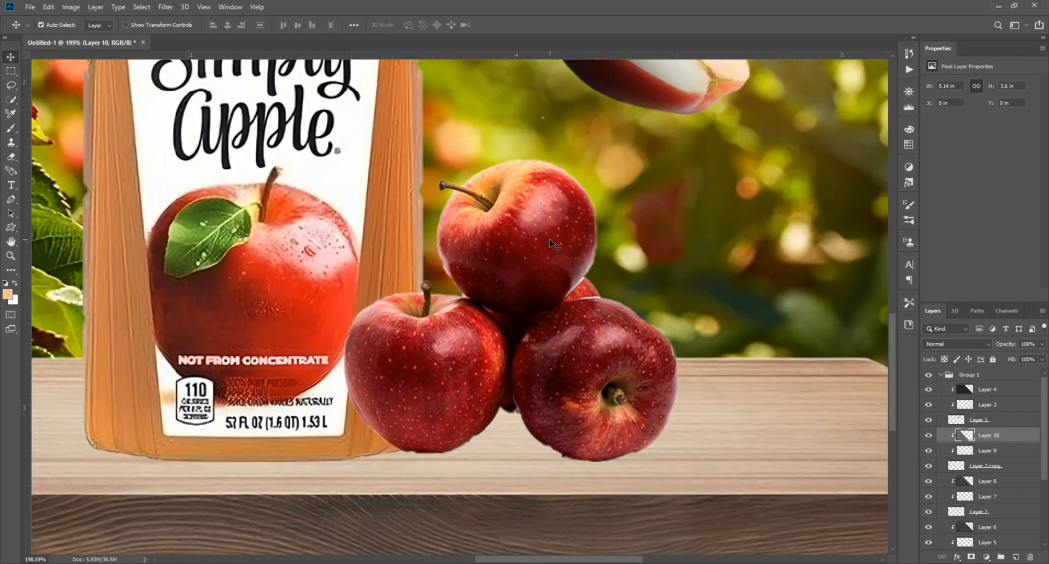
click(554, 243)
click(1015, 557)
right_click(981, 514)
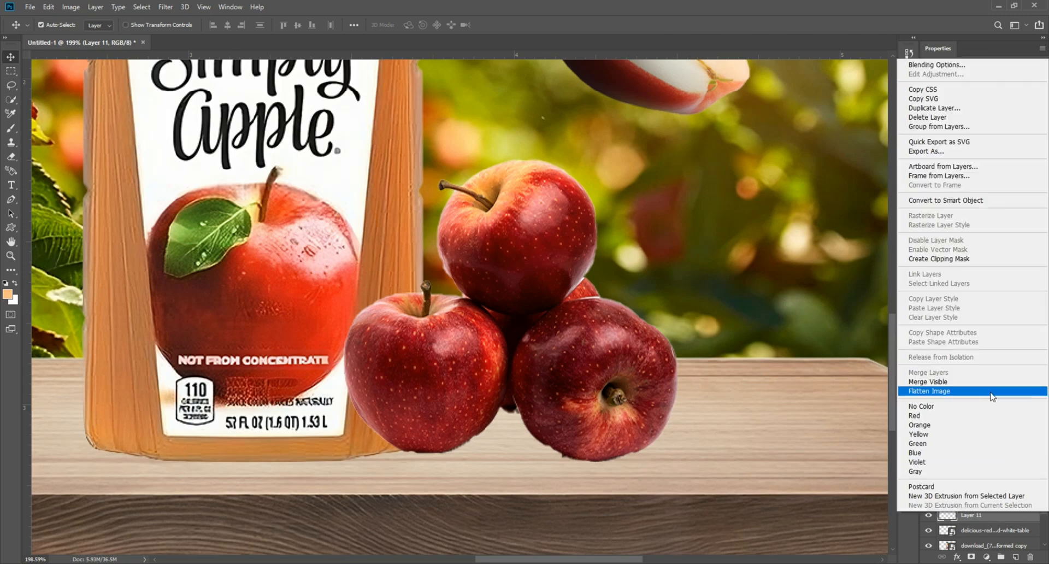
click(954, 260)
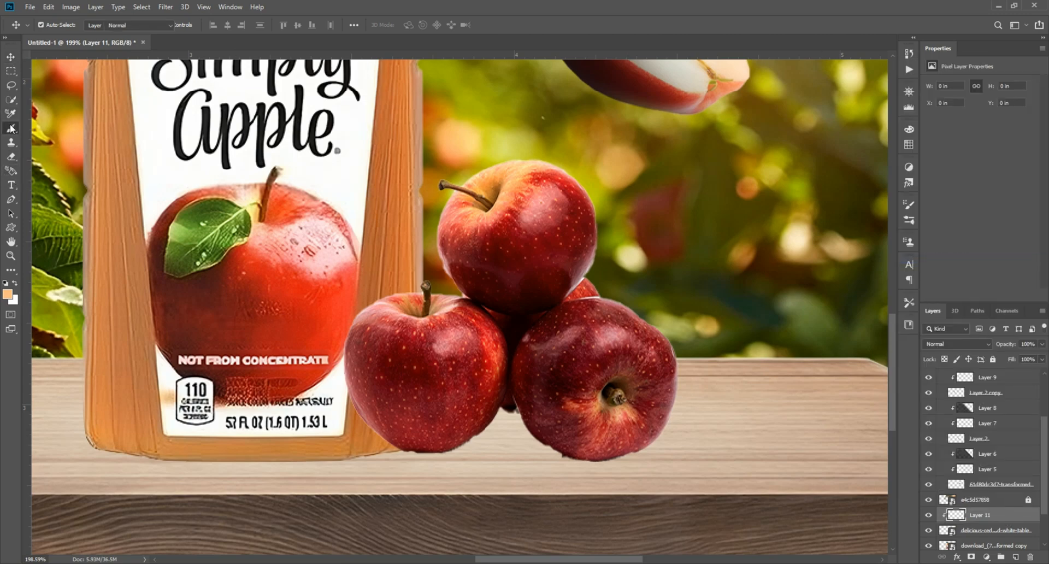
click(10, 129)
scroll(663, 284, up, 1)
click(970, 344)
click(951, 377)
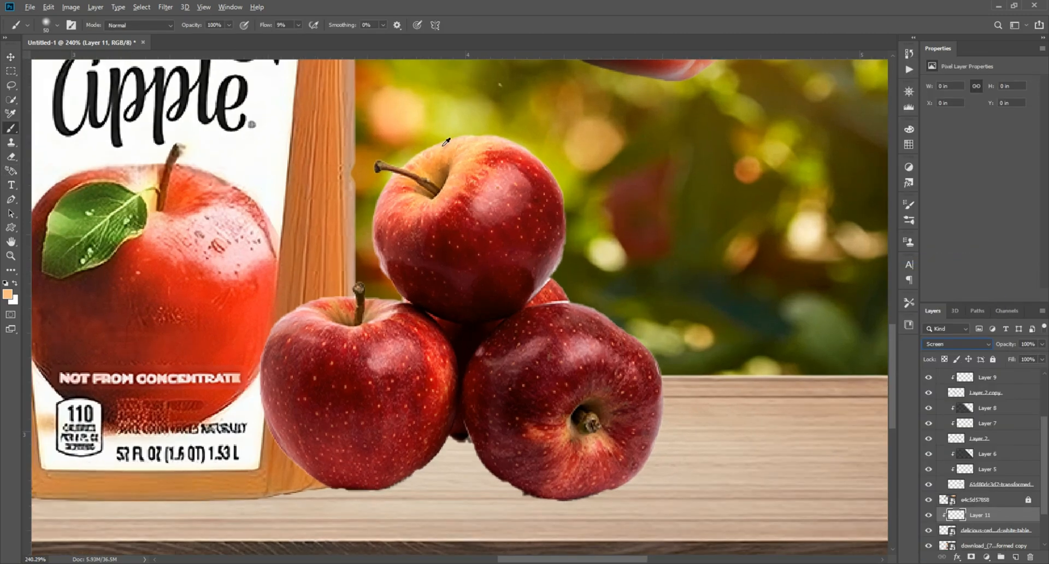
Paint soft light over the stacked apples, toggling the light layer's visibility to compare.
scroll(400, 160, up, 1)
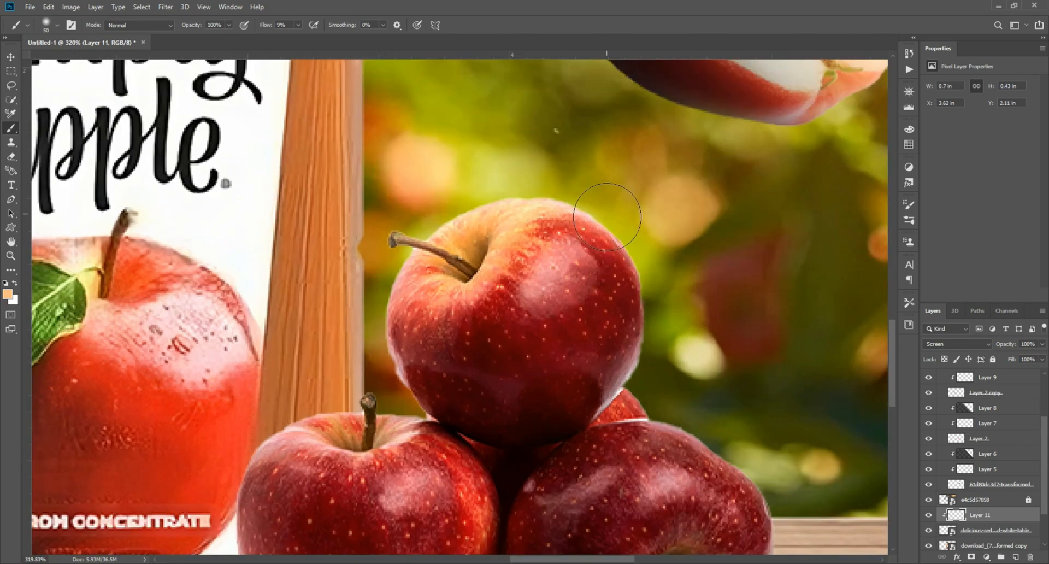
mouse_move(607, 211)
mouse_down()
mouse_move(630, 380)
mouse_move(596, 229)
mouse_move(537, 215)
mouse_up()
drag(385, 359, 410, 276)
drag(596, 192, 610, 306)
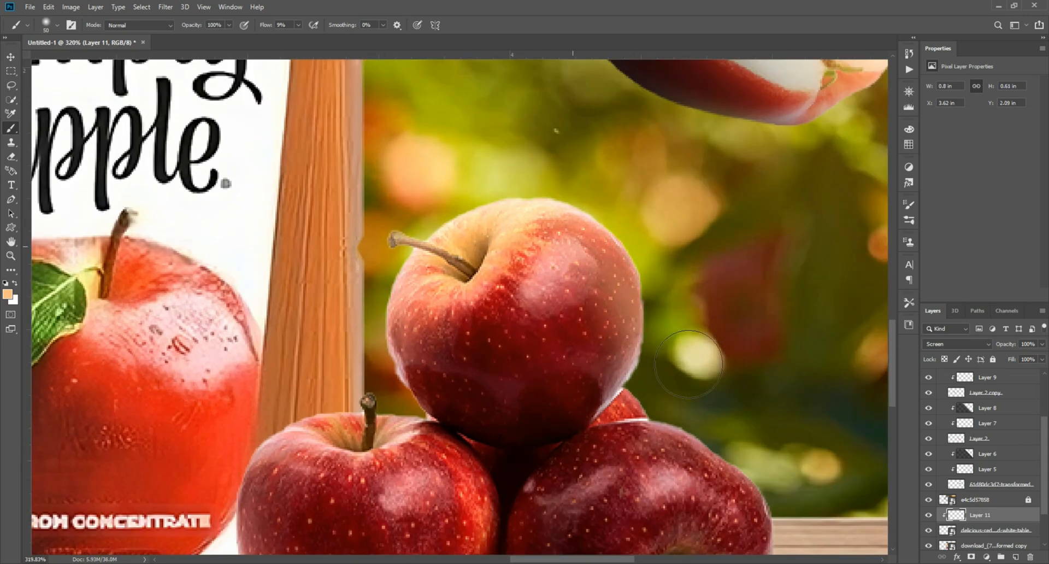
drag(659, 410, 598, 208)
mouse_move(568, 224)
mouse_down()
mouse_move(672, 291)
mouse_move(595, 492)
mouse_move(538, 382)
mouse_move(617, 370)
mouse_up()
scroll(579, 480, right, 3)
scroll(617, 370, up, 1)
scroll(615, 369, up, 2)
scroll(615, 369, left, 1)
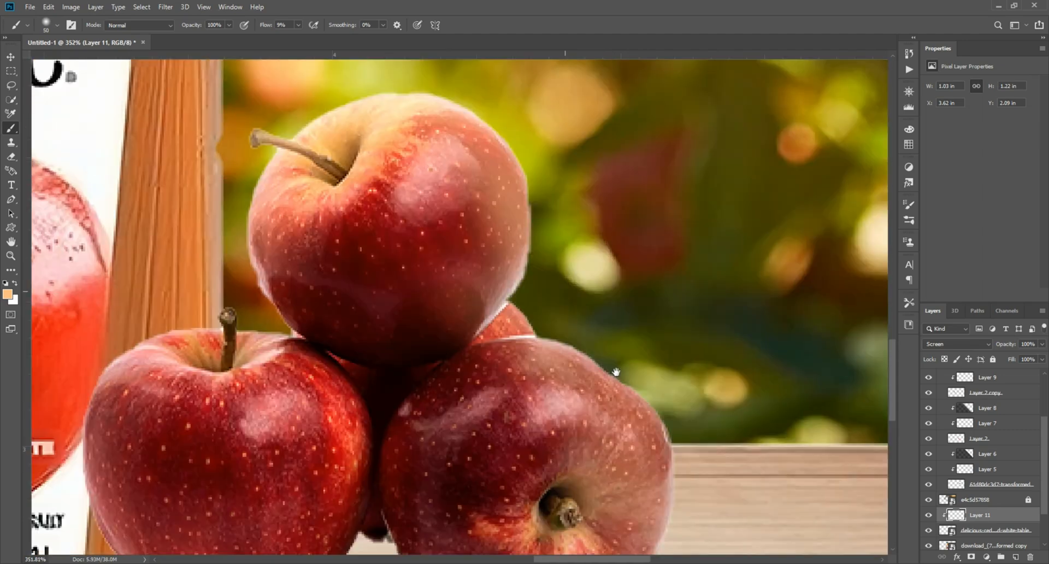
scroll(612, 367, up, 1)
mouse_move(536, 328)
mouse_down()
mouse_move(437, 158)
mouse_move(284, 230)
mouse_move(508, 224)
mouse_up()
scroll(508, 240, down, 3)
scroll(508, 241, left, 1)
mouse_move(571, 205)
mouse_down()
mouse_move(670, 406)
mouse_move(605, 511)
mouse_up()
scroll(500, 219, down, 3)
scroll(498, 221, up, 1)
scroll(498, 225, up, 1)
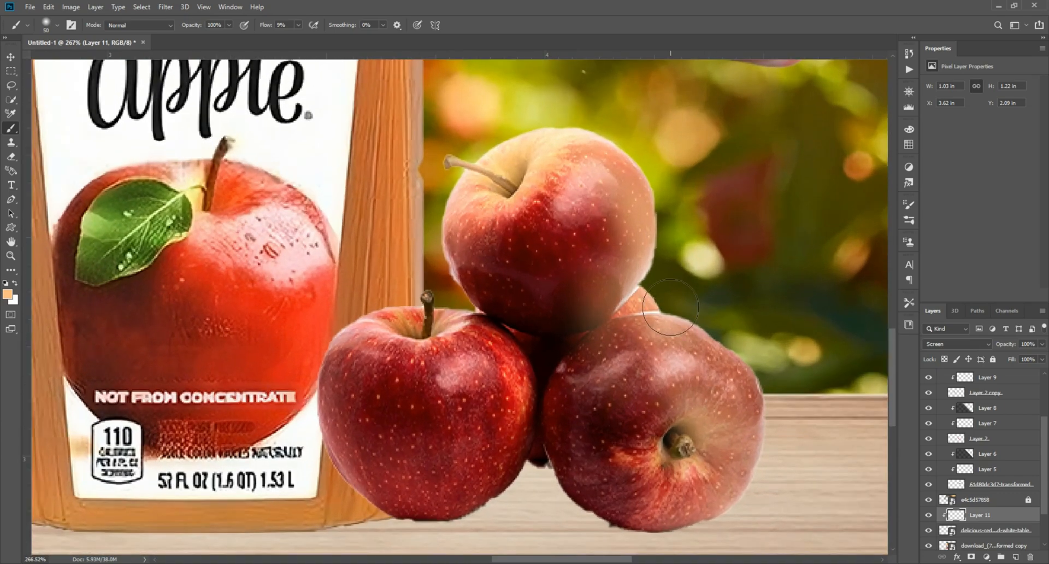
click(929, 515)
click(929, 515)
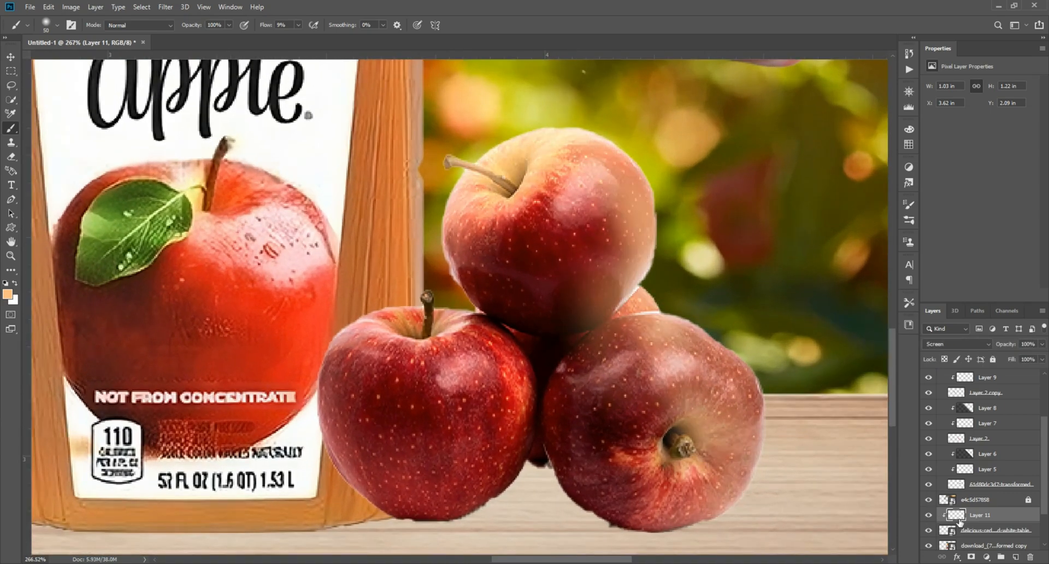
Add a clipped layer, draw a dark gradient over the stacked apples' left side and set its opacity to 68%.
click(1015, 557)
right_click(984, 515)
click(912, 264)
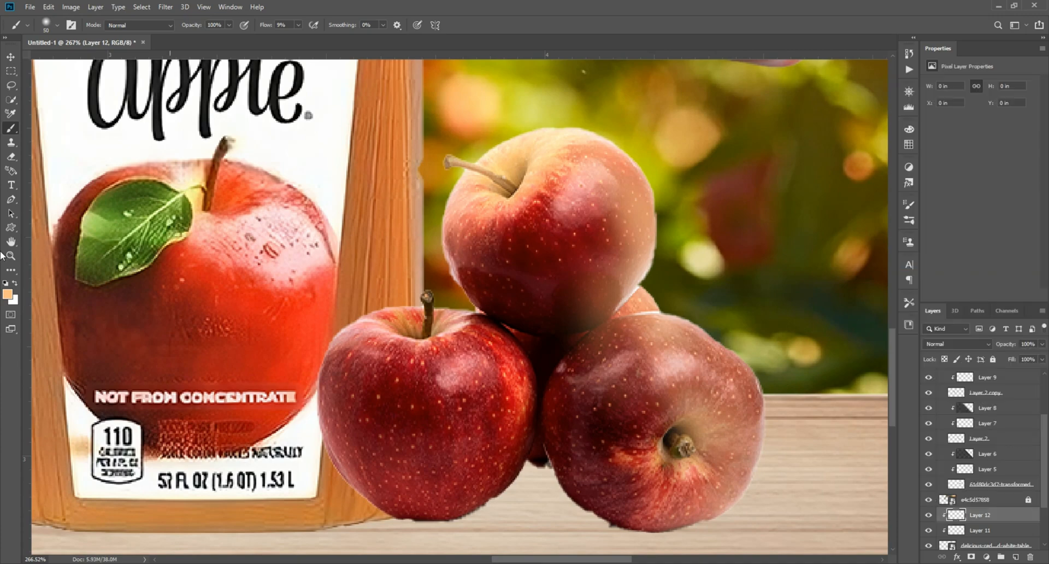
click(11, 269)
drag(258, 428, 564, 385)
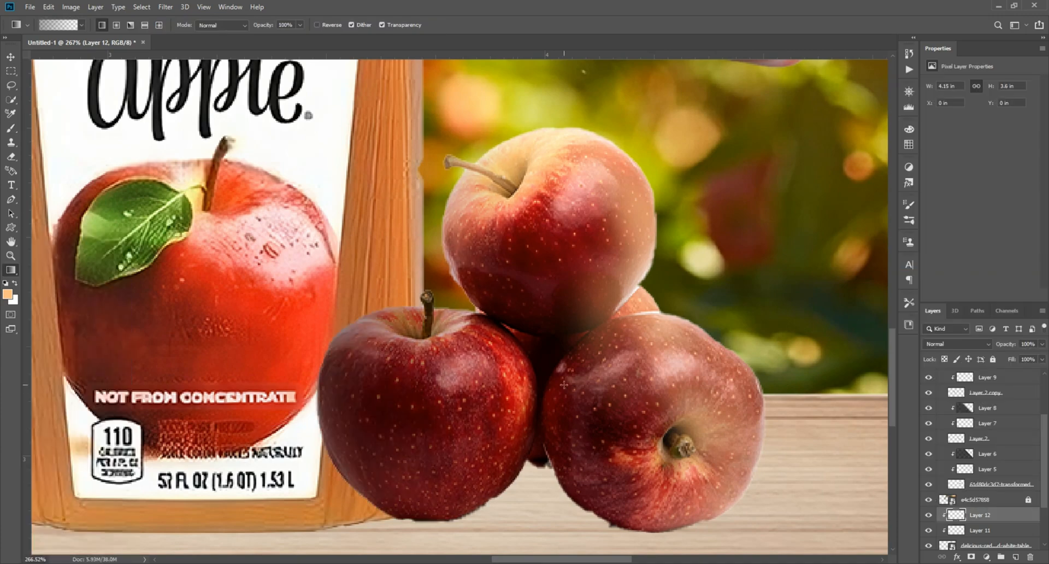
drag(594, 312, 594, 312)
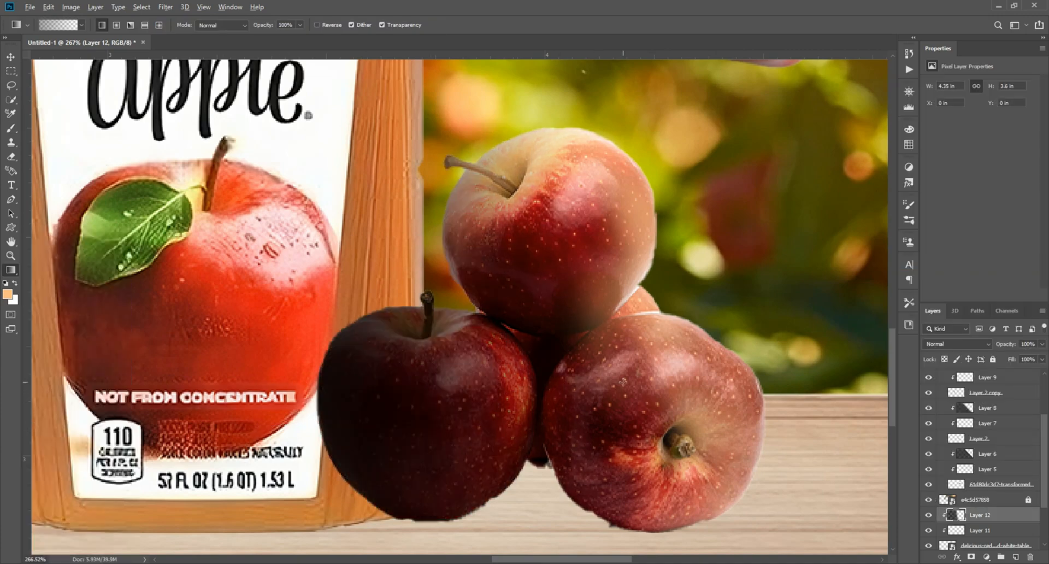
scroll(481, 425, down, 5)
scroll(481, 424, up, 5)
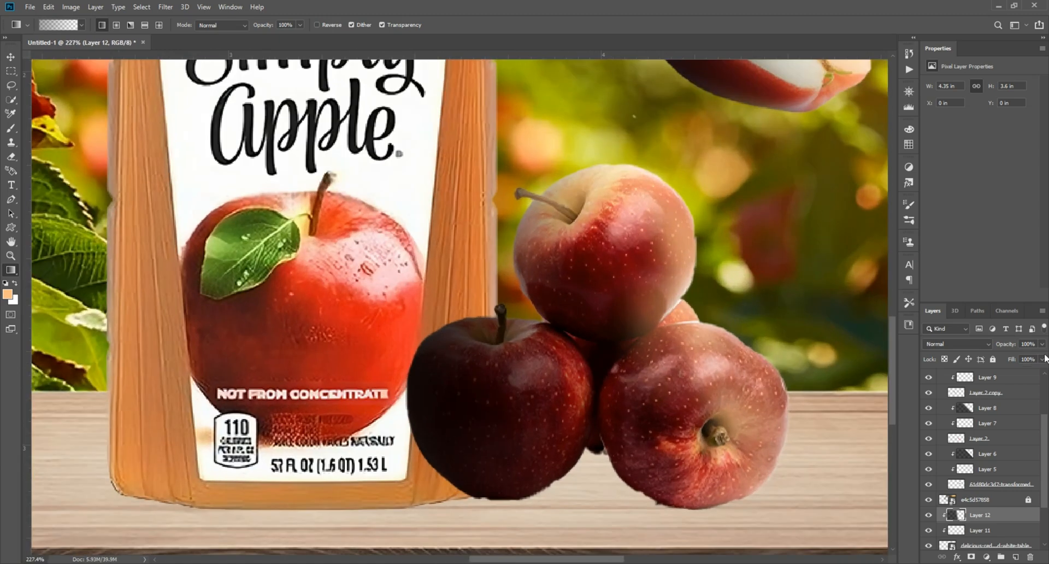
mouse_move(1029, 357)
mouse_down()
mouse_move(1014, 359)
mouse_move(1026, 360)
mouse_up()
scroll(511, 301, down, 5)
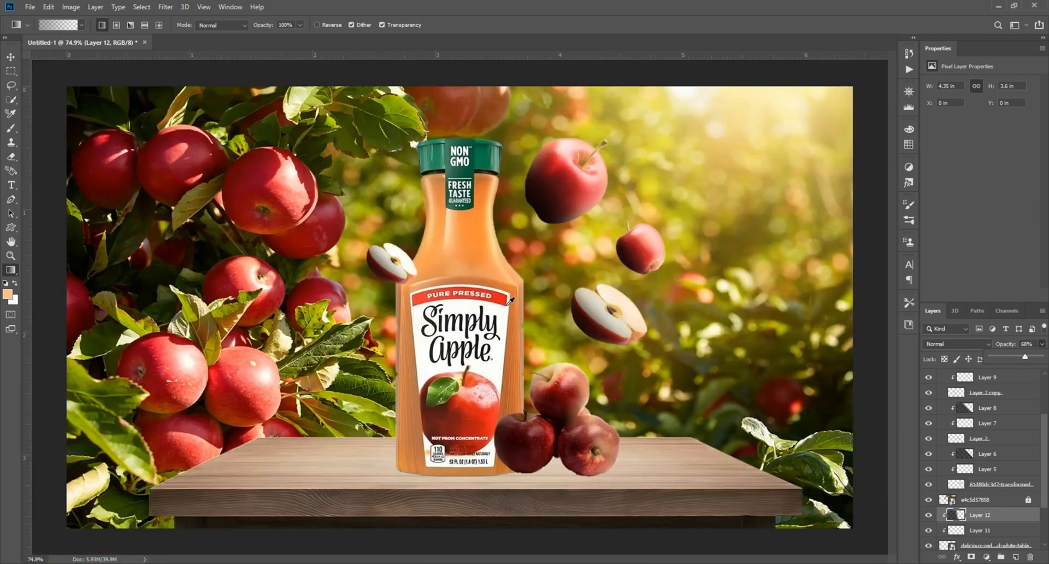
Select the bottle, add a new layer above it and set its blend mode to Screen.
click(12, 57)
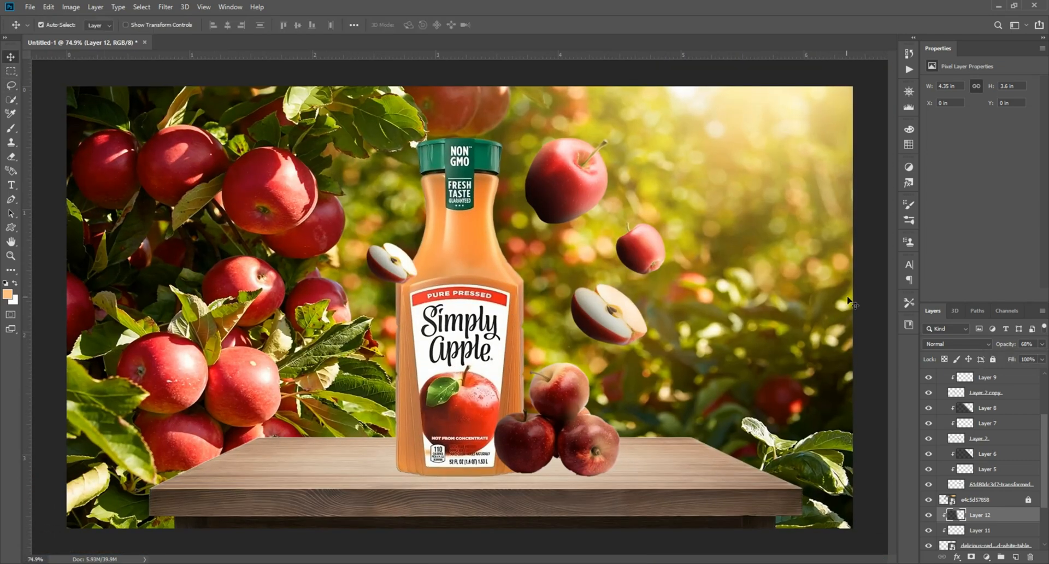
click(849, 302)
scroll(432, 291, up, 3)
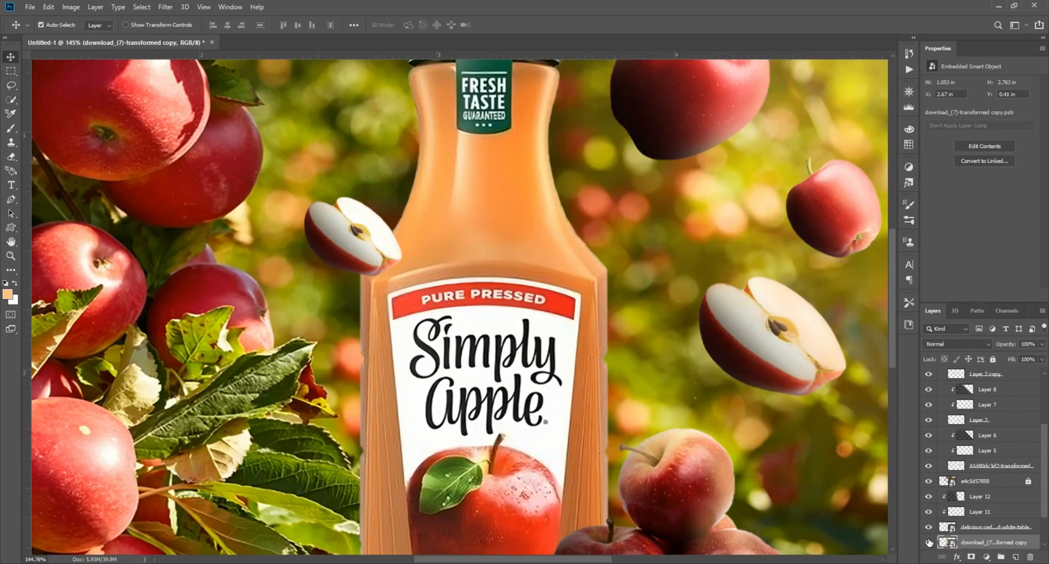
click(1015, 554)
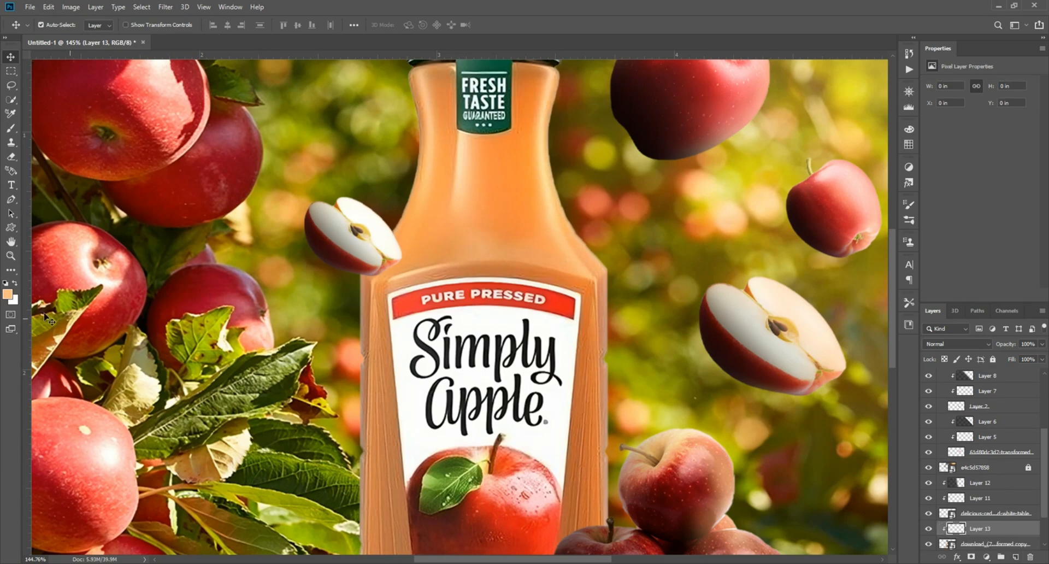
click(11, 129)
click(956, 343)
click(954, 380)
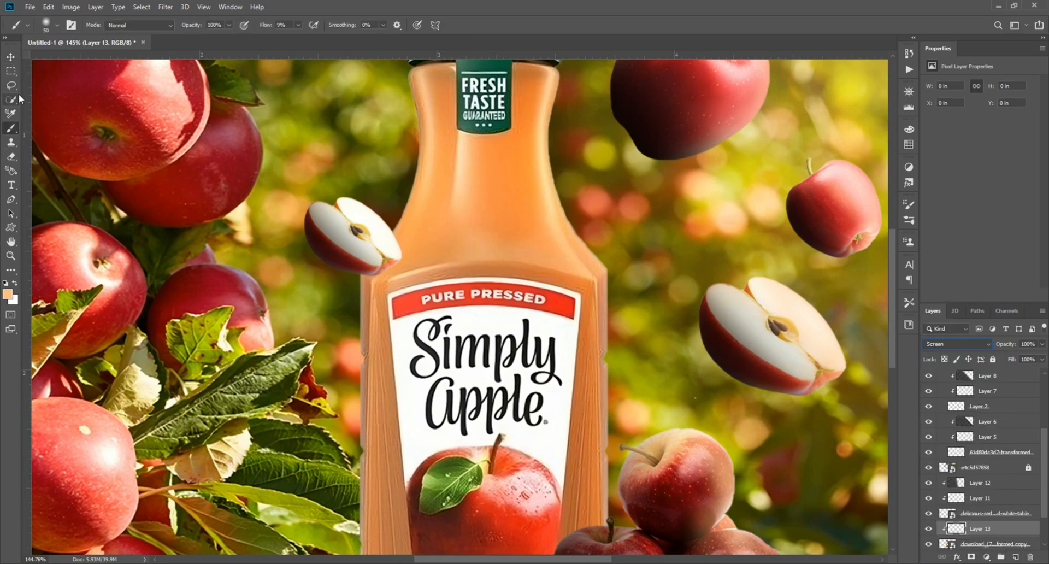
Paint soft light along the bottle's neck and edges, toggling the layer's visibility to compare.
drag(375, 100, 187, 197)
scroll(364, 136, up, 3)
mouse_move(398, 96)
mouse_down()
mouse_move(383, 126)
mouse_move(346, 350)
mouse_up()
drag(373, 403, 324, 230)
mouse_move(328, 241)
mouse_down()
mouse_move(400, 370)
mouse_move(404, 432)
mouse_up()
drag(404, 432, 357, 153)
mouse_move(358, 103)
mouse_down()
mouse_move(362, 431)
mouse_move(375, 257)
mouse_up()
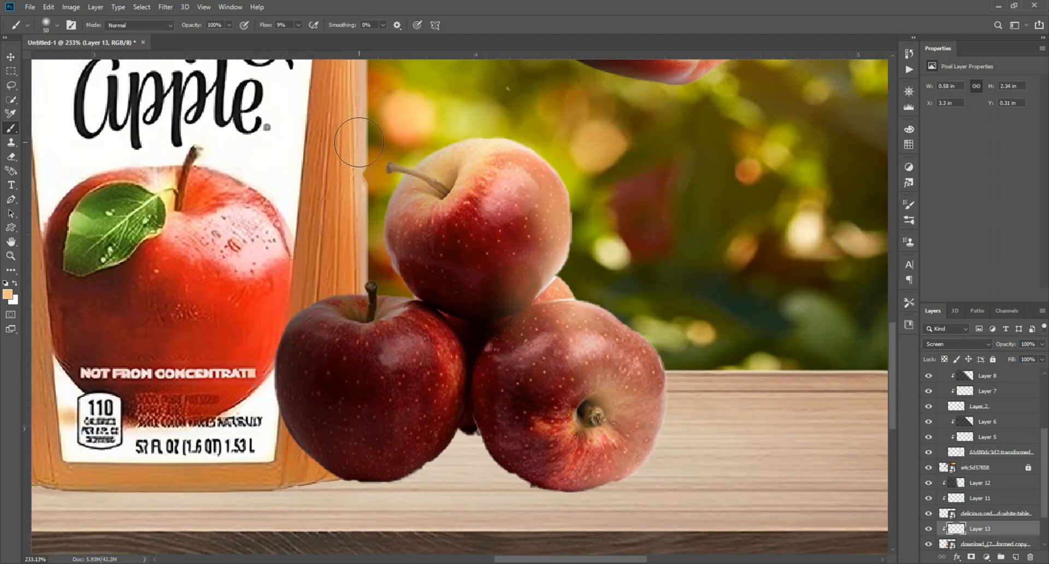
drag(356, 141, 355, 452)
drag(394, 212, 434, 426)
drag(387, 115, 405, 337)
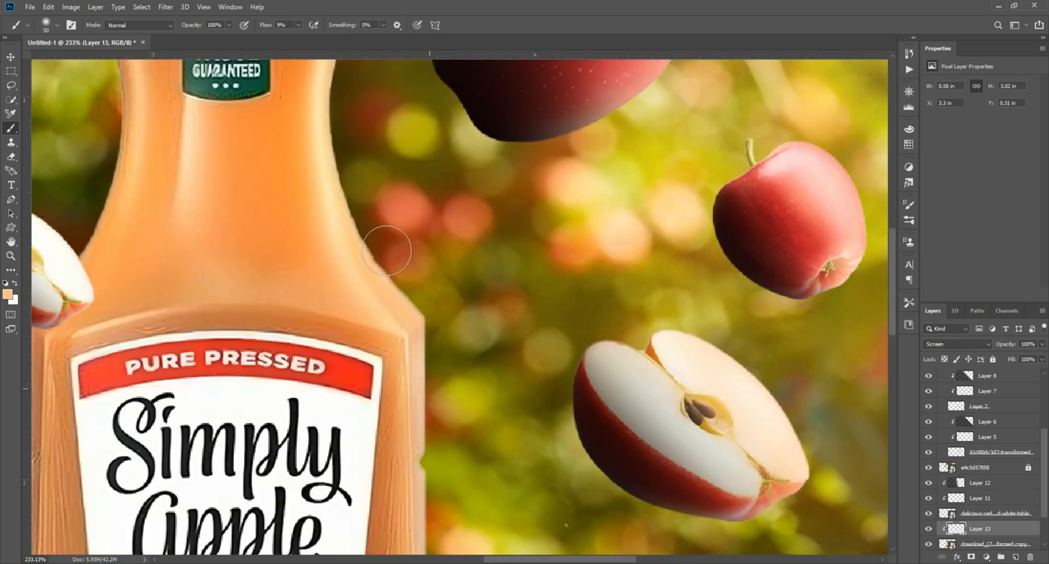
drag(403, 297, 457, 396)
drag(370, 125, 377, 316)
mouse_move(376, 406)
mouse_down()
mouse_move(389, 110)
mouse_move(394, 388)
mouse_up()
drag(408, 345, 432, 82)
drag(495, 458, 481, 183)
drag(484, 388, 467, 147)
drag(493, 97, 506, 334)
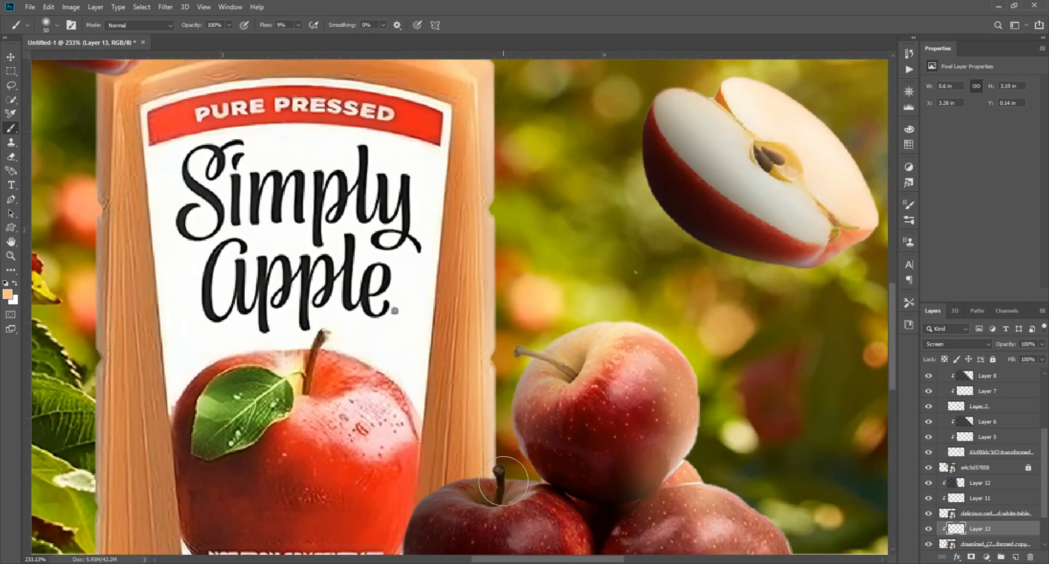
drag(496, 141, 500, 256)
drag(491, 151, 539, 302)
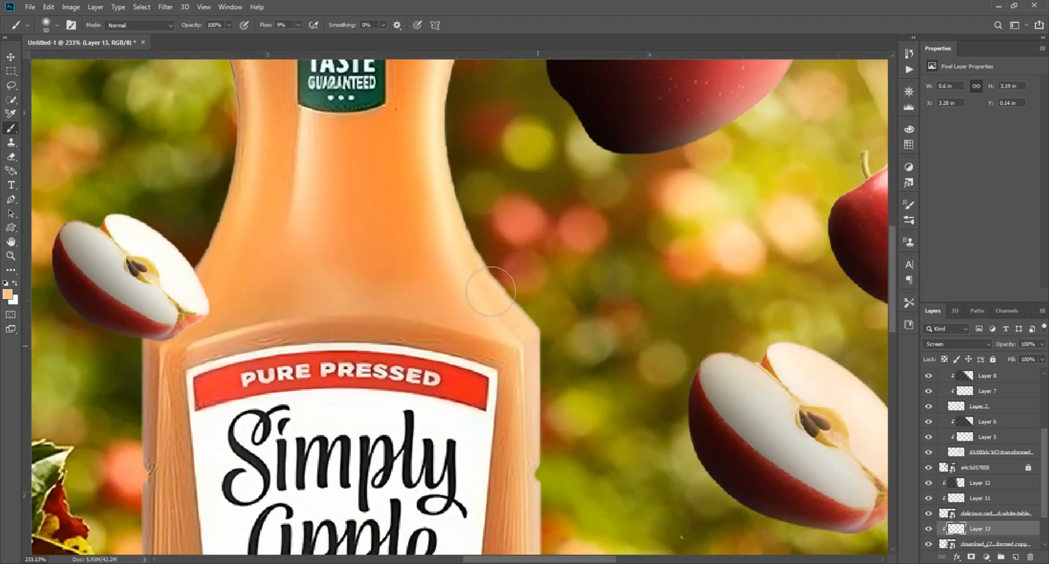
drag(435, 150, 487, 269)
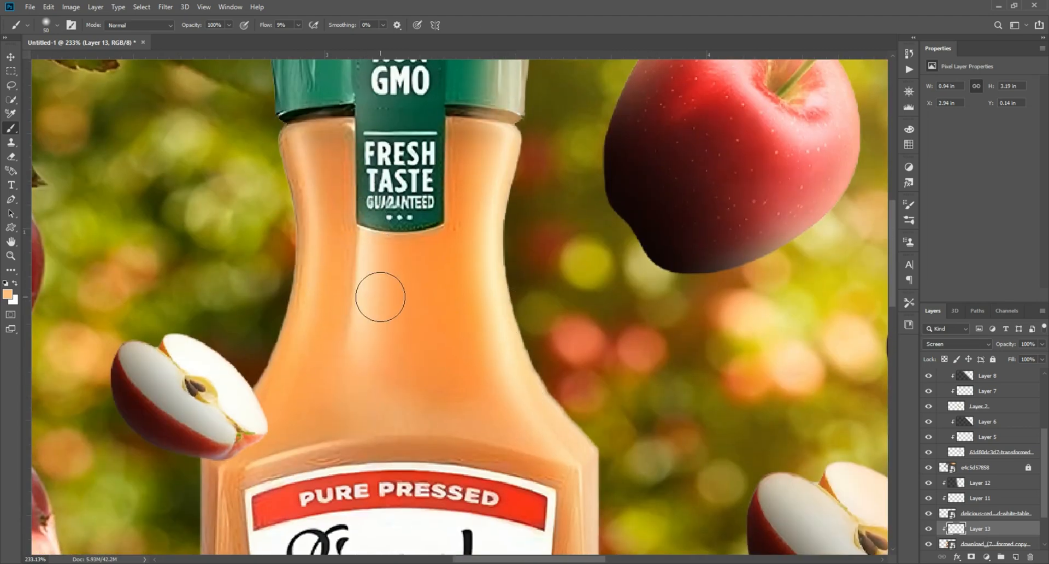
scroll(448, 306, down, 5)
scroll(465, 435, up, 4)
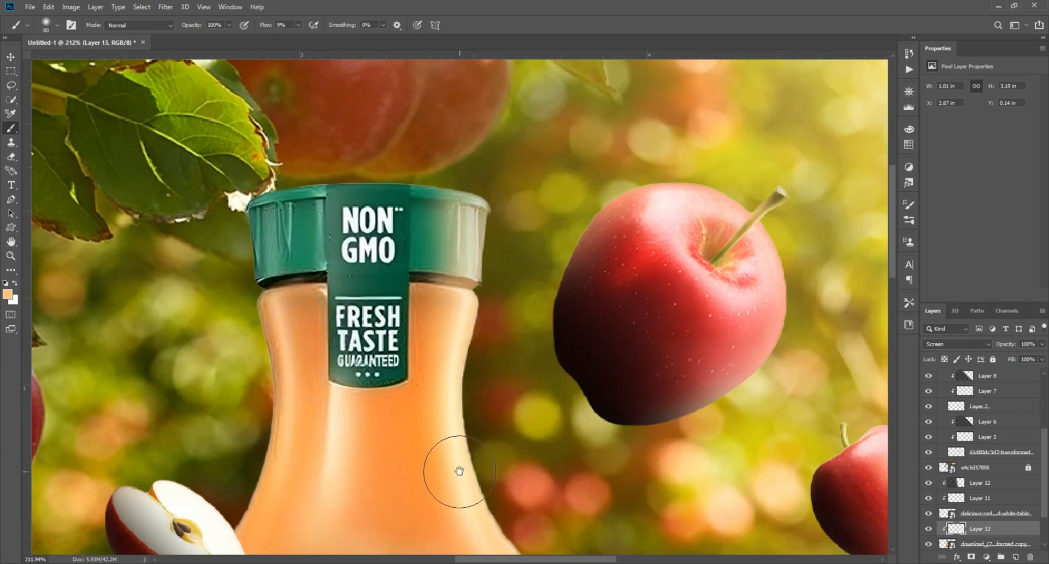
scroll(469, 316, down, 5)
scroll(468, 306, down, 5)
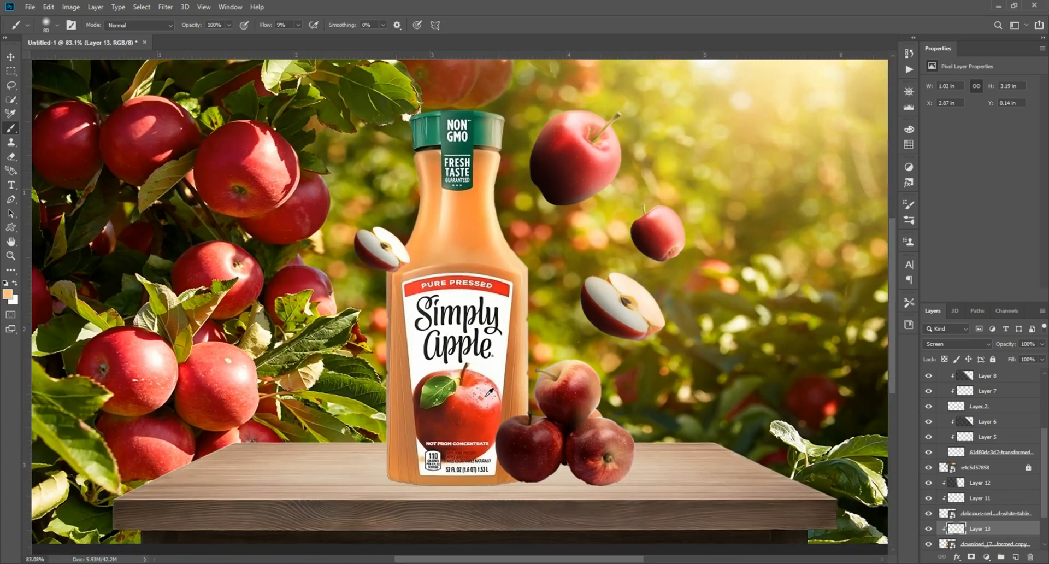
click(930, 529)
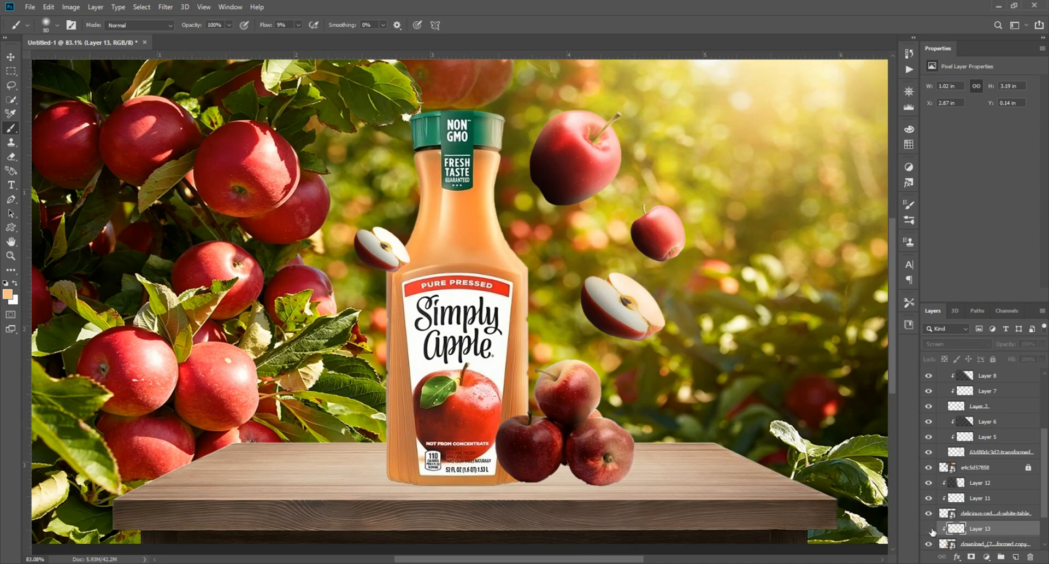
click(929, 528)
click(929, 529)
Add a new layer above the bottle, pick dark brown 361d0d as the colour and set the layer's blend mode to Multiply.
click(1013, 556)
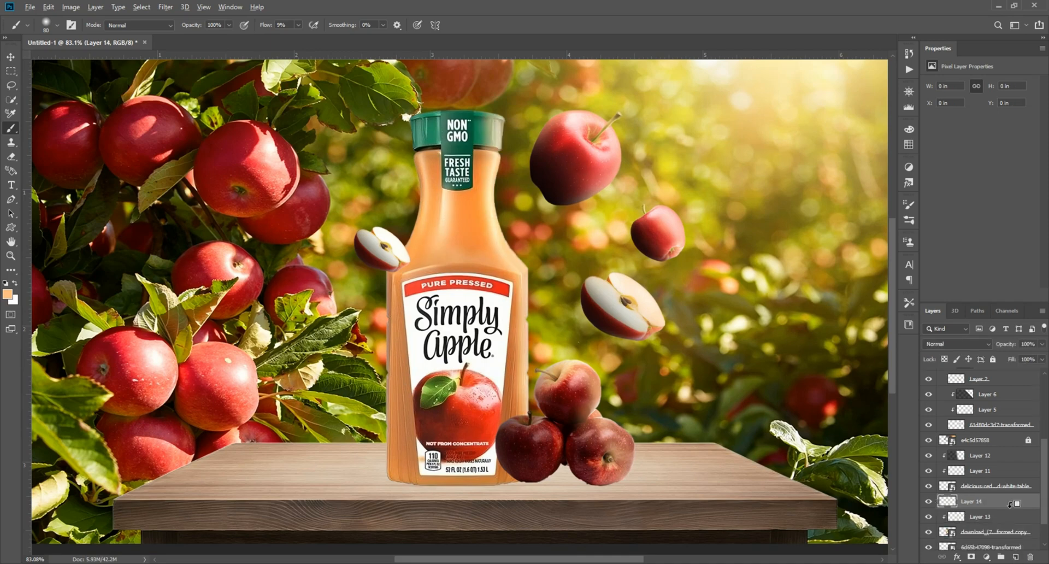
click(8, 296)
mouse_move(781, 285)
mouse_down()
mouse_move(770, 320)
mouse_move(772, 383)
mouse_up()
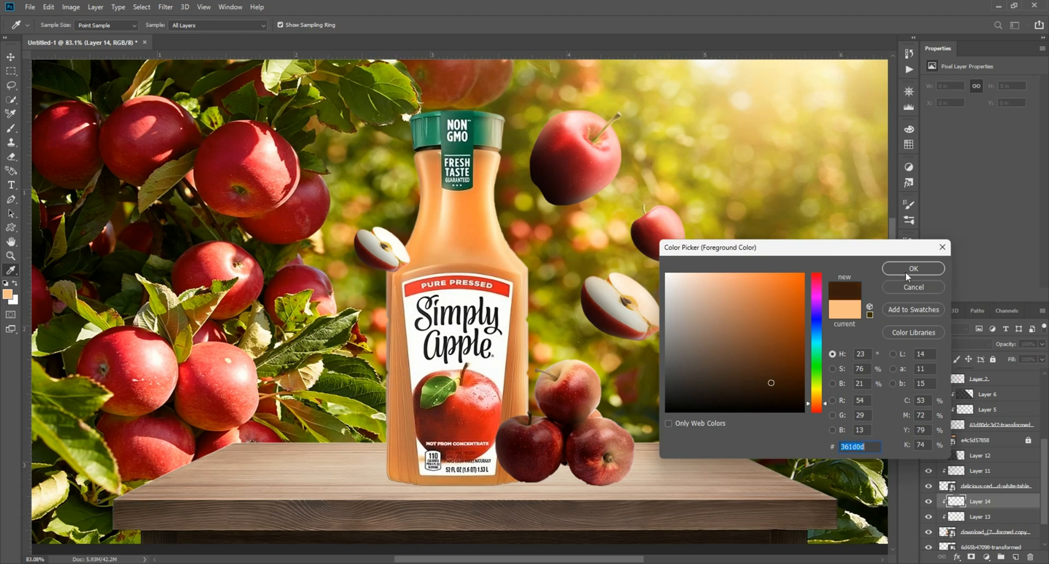
click(906, 271)
key(b)
click(957, 344)
click(951, 337)
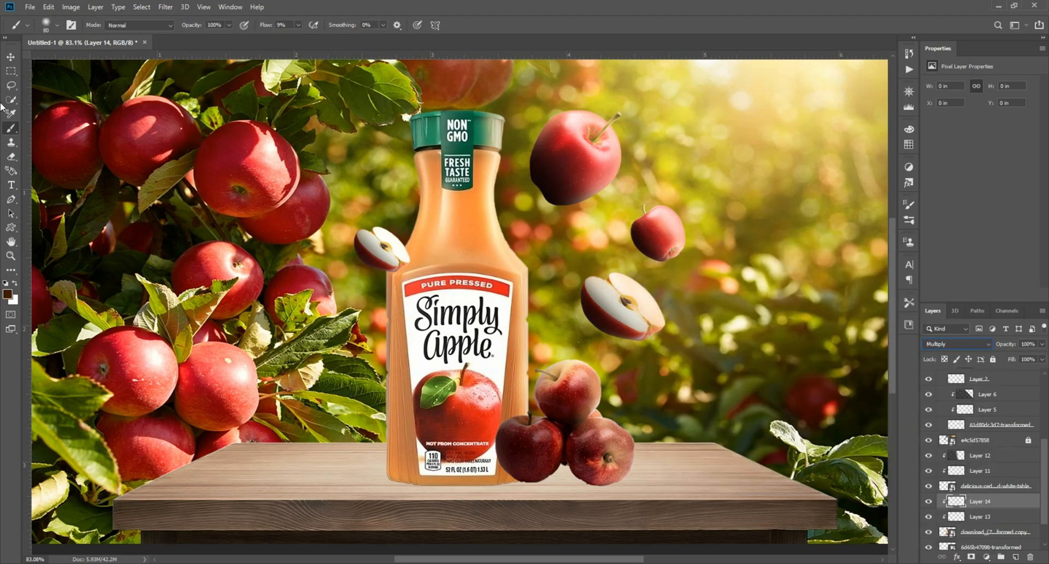
Paint soft dark shading along the bottle's edges and across its base with a larger brush.
scroll(389, 130, up, 5)
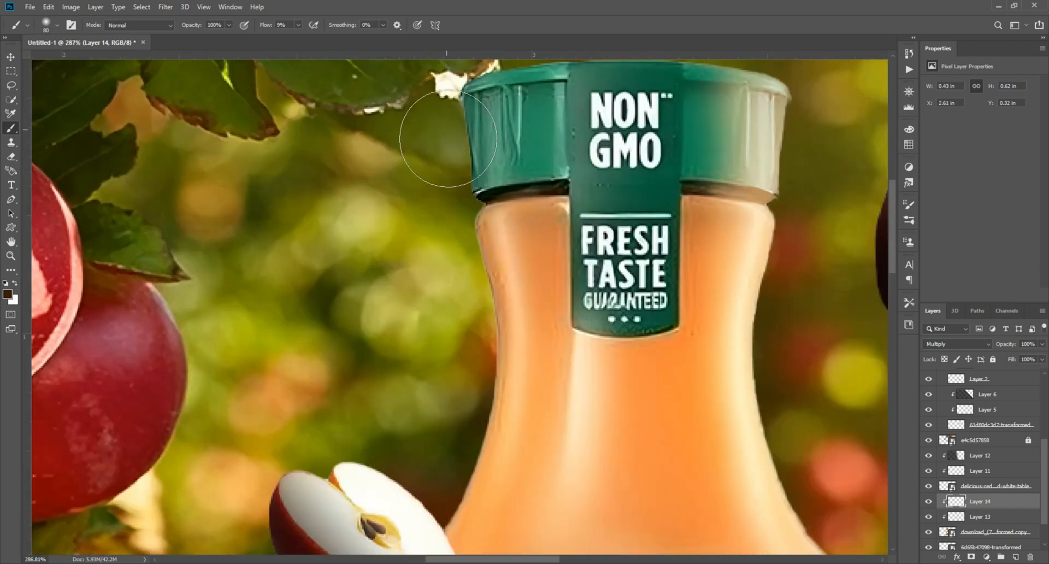
mouse_move(449, 138)
mouse_down()
mouse_move(501, 281)
mouse_move(535, 302)
mouse_move(514, 471)
mouse_up()
mouse_move(494, 503)
mouse_down()
mouse_move(560, 194)
mouse_move(565, 162)
mouse_up()
mouse_move(486, 236)
mouse_down()
mouse_move(448, 323)
mouse_move(439, 448)
mouse_up()
mouse_move(442, 452)
mouse_down()
mouse_move(464, 140)
mouse_move(479, 507)
mouse_move(496, 191)
mouse_up()
drag(501, 109, 508, 380)
scroll(535, 369, down, 3)
scroll(538, 365, up, 3)
scroll(533, 306, up, 8)
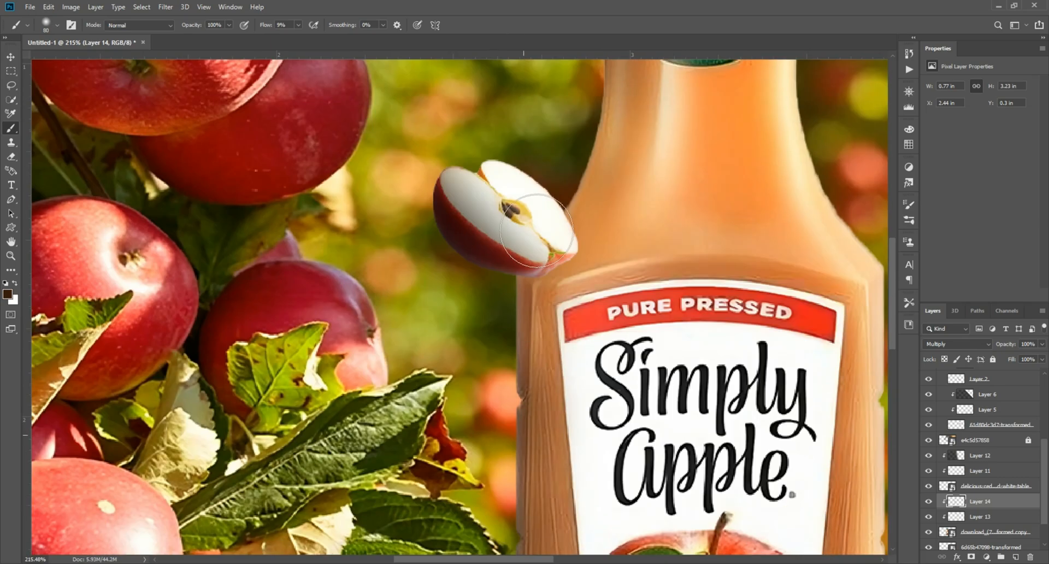
drag(537, 231, 471, 423)
drag(541, 164, 539, 323)
drag(559, 401, 562, 169)
scroll(495, 388, down, 4)
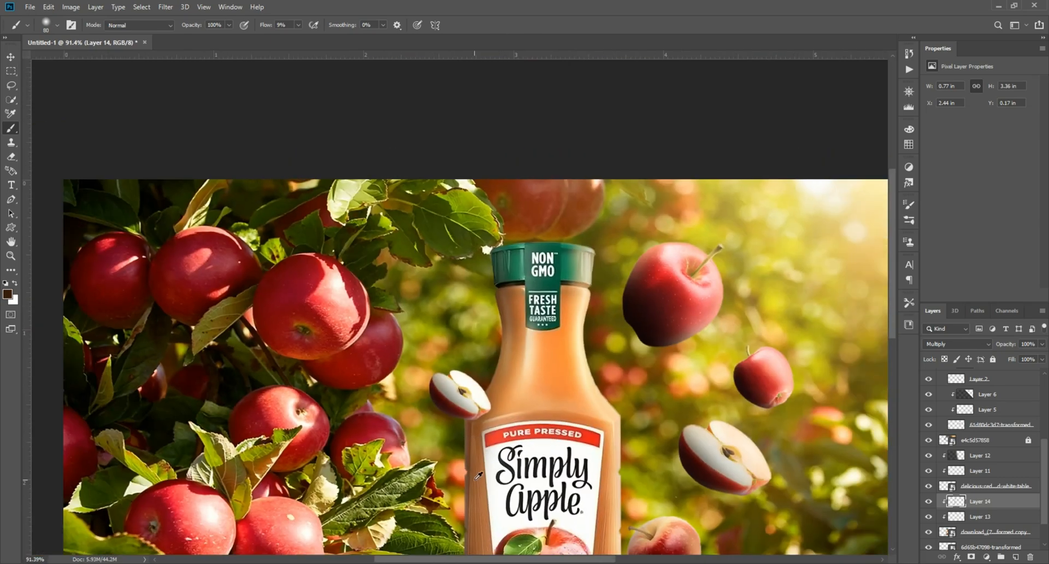
scroll(492, 547, up, 3)
scroll(587, 509, up, 3)
drag(588, 509, 470, 336)
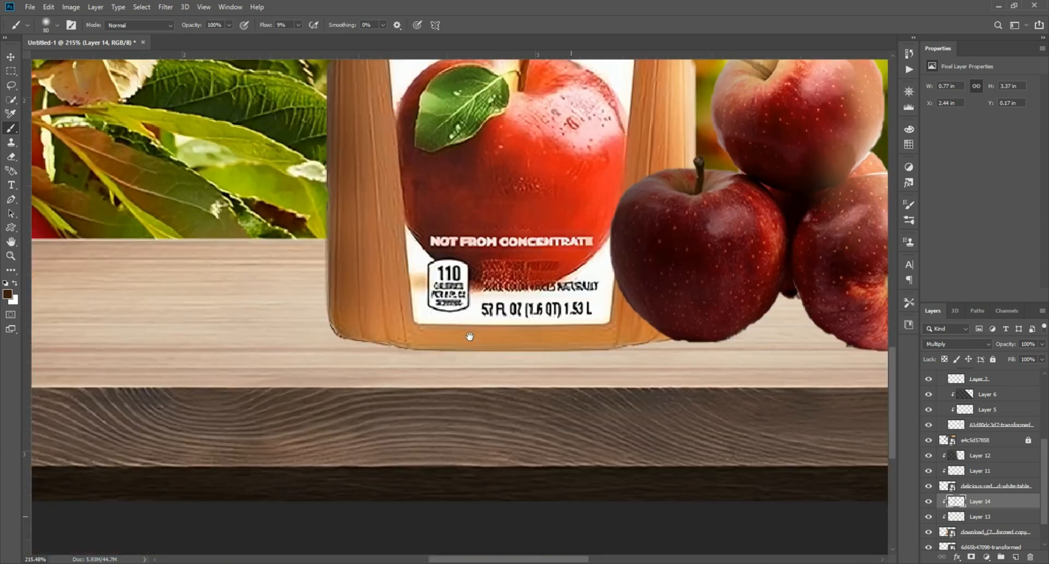
key(bracketright)
key(bracketright)
key(bracketright)
key(bracketright)
key(bracketright)
mouse_move(339, 361)
mouse_down()
mouse_move(721, 352)
mouse_move(787, 336)
mouse_move(524, 348)
mouse_move(298, 343)
mouse_move(708, 326)
mouse_move(287, 307)
mouse_up()
scroll(560, 335, down, 6)
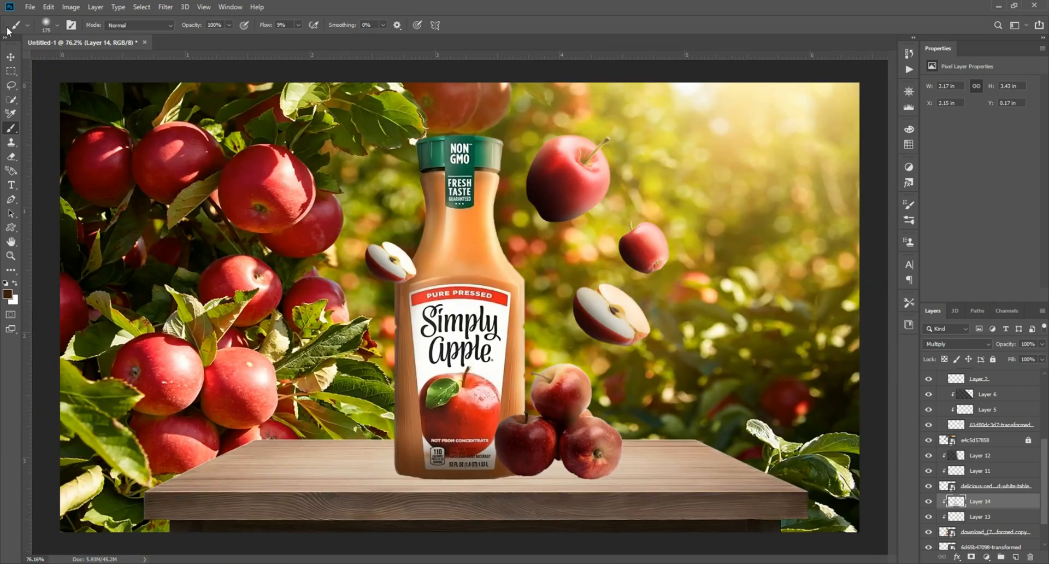
Add a clipped layer over the stacked apples and paint dark shading on their lower parts.
click(10, 57)
click(634, 324)
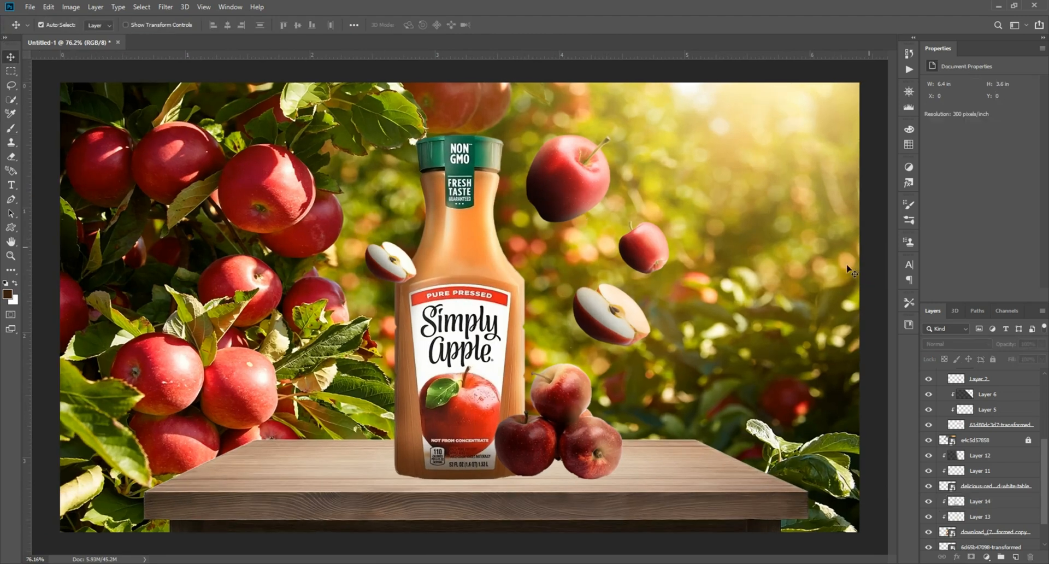
scroll(527, 487, down, 1)
scroll(527, 487, up, 6)
click(1017, 556)
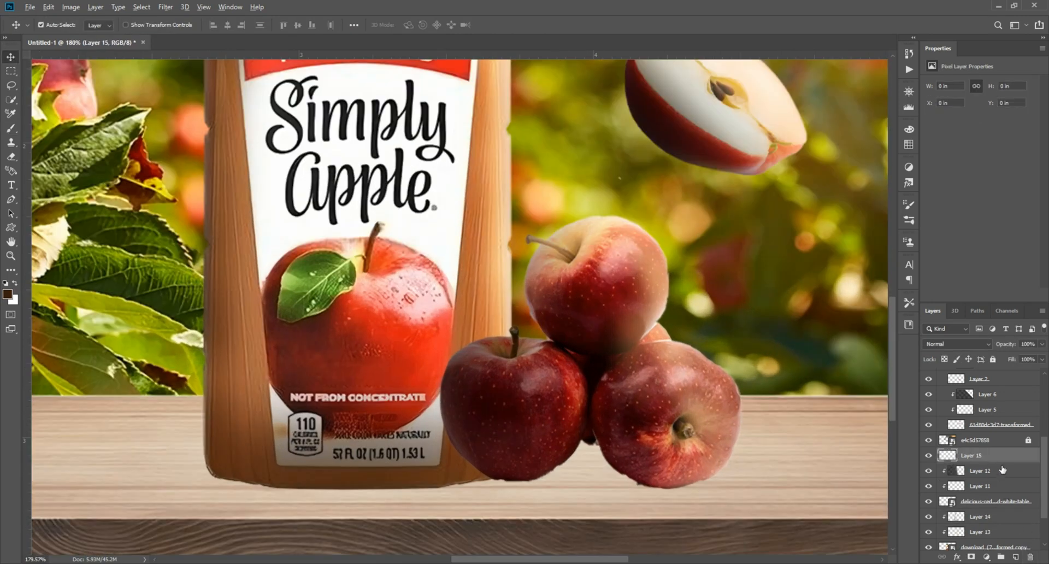
click(11, 128)
scroll(523, 410, up, 4)
drag(523, 409, 486, 207)
mouse_move(504, 380)
mouse_down()
mouse_move(453, 362)
mouse_move(656, 363)
mouse_up()
key(])
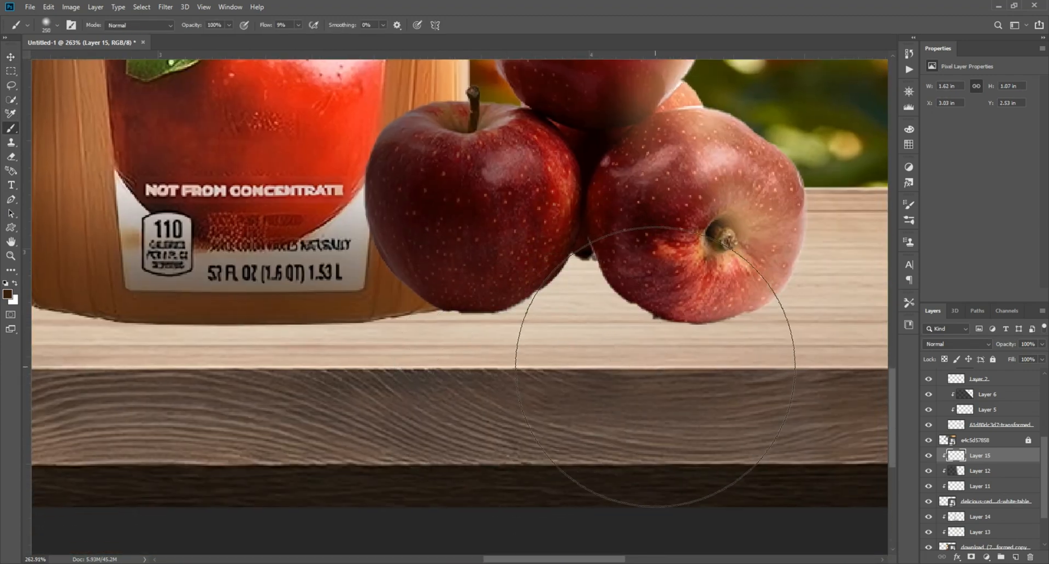
drag(571, 329, 736, 363)
mouse_move(588, 340)
mouse_down()
mouse_move(620, 344)
mouse_move(611, 374)
mouse_move(576, 406)
mouse_move(361, 398)
mouse_up()
Add a new layer below the apples and brush a soft contact shadow under the right apple.
click(11, 56)
key(ctrl+0)
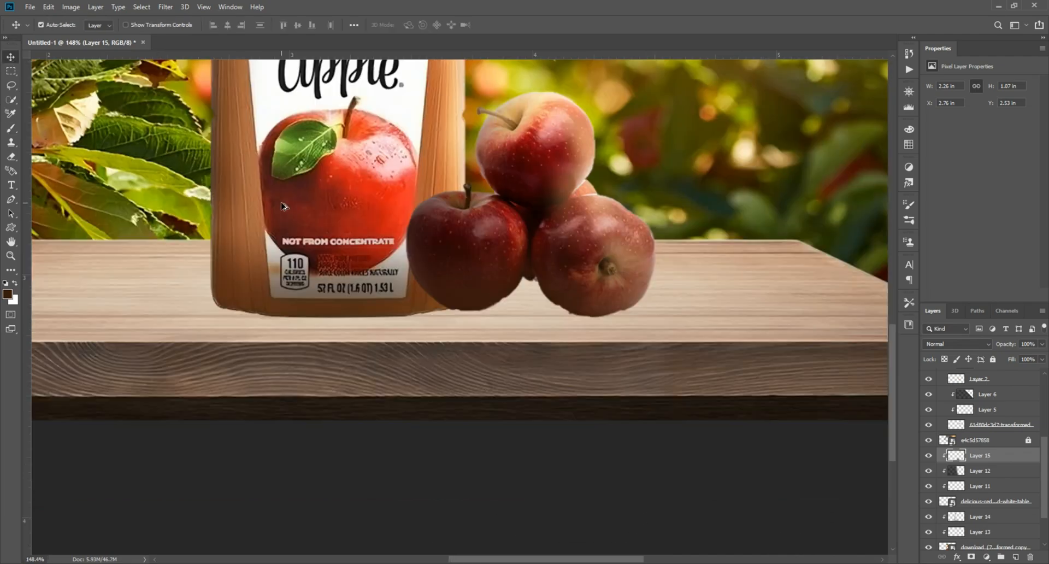
scroll(418, 243, up, 1)
click(831, 300)
click(981, 517)
click(1016, 557)
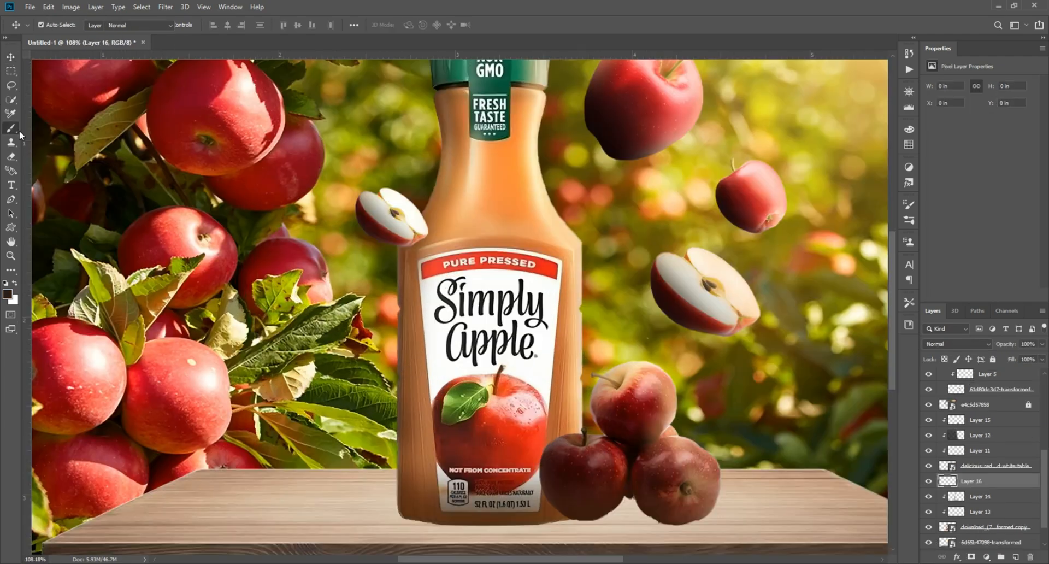
click(11, 129)
scroll(682, 384, up, 9)
click(688, 370)
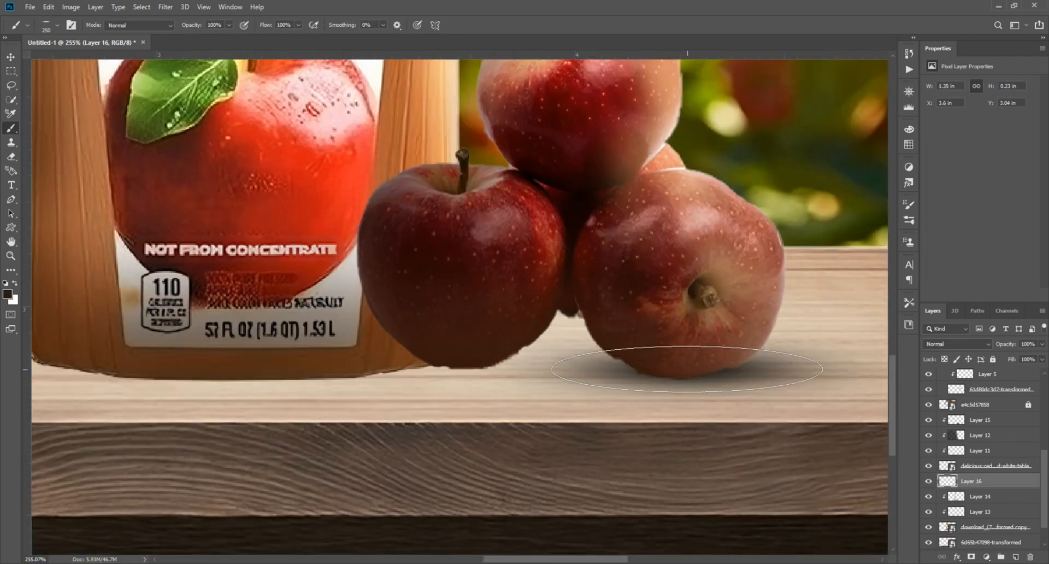
click(670, 370)
Duplicate the contact shadow twice, placing copies under the other stacked apples.
click(11, 56)
drag(609, 371, 416, 359)
scroll(441, 308, down, 7)
scroll(455, 313, up, 3)
drag(454, 311, 556, 330)
scroll(453, 398, up, 8)
key(ctrl+0)
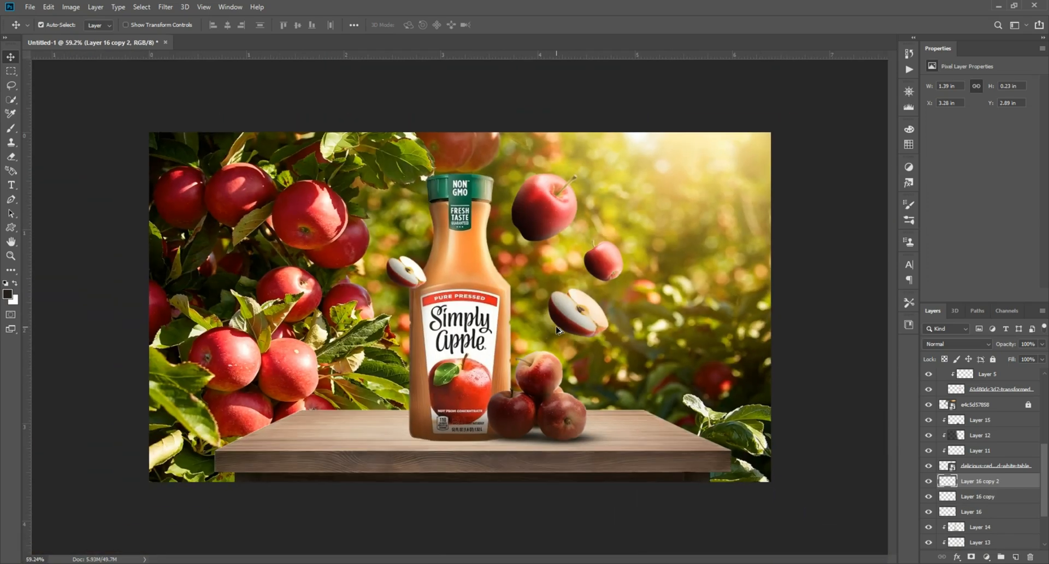
Select the three apple shadow layers and set their opacity to 87%.
scroll(536, 456, up, 3)
scroll(536, 456, up, 8)
ctrl+click(979, 497)
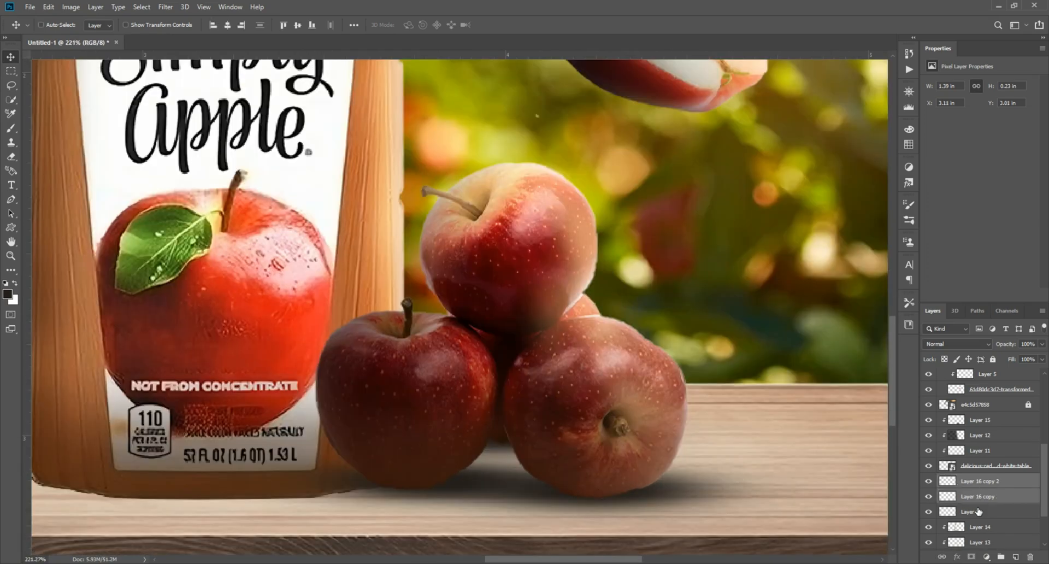
ctrl+click(978, 511)
drag(1033, 359, 1036, 360)
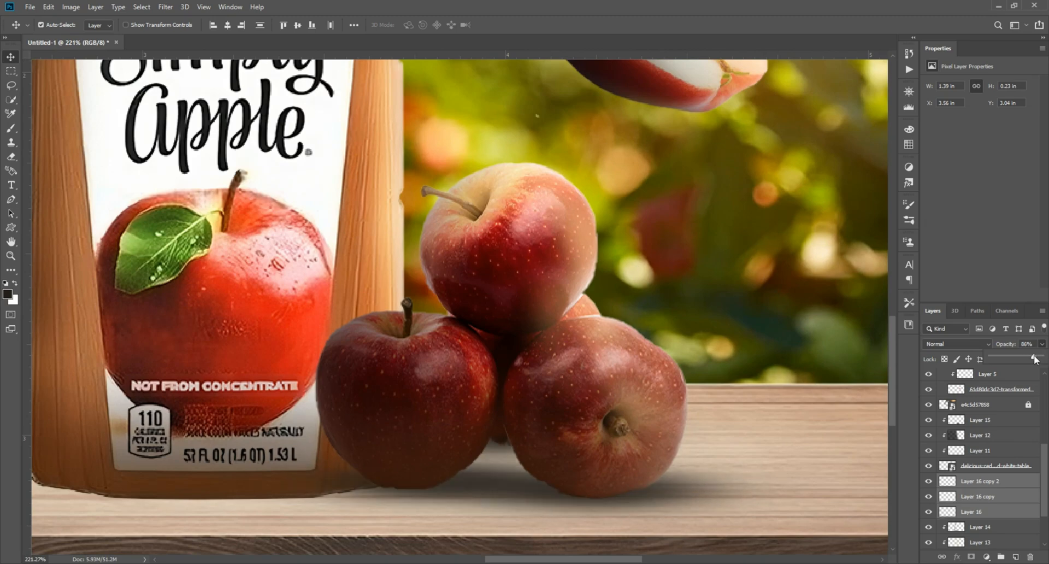
Add a new layer beneath the bottle and brush a soft contact shadow under its base.
scroll(730, 403, down, 12)
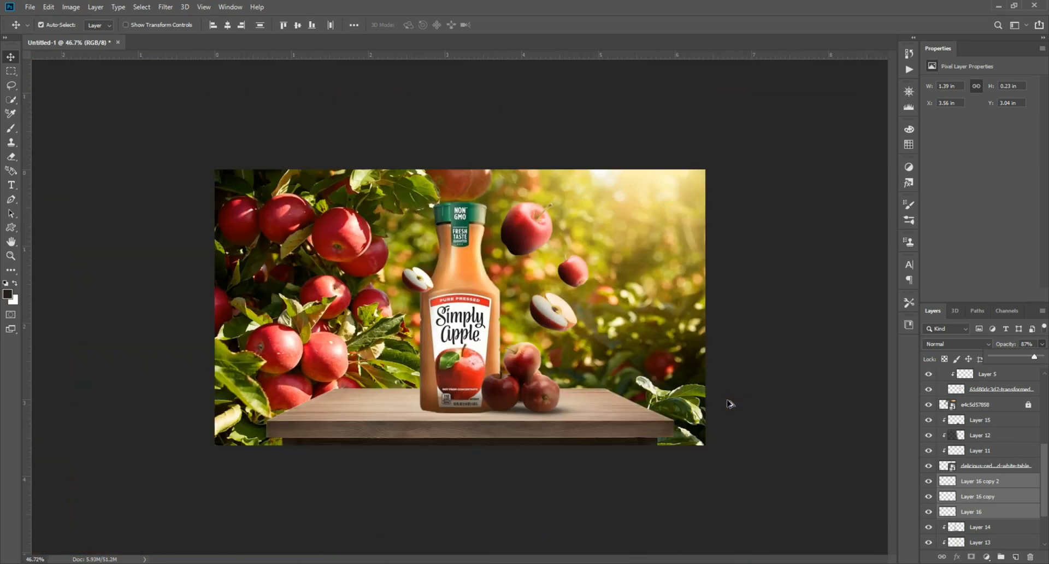
scroll(731, 403, up, 1)
click(732, 402)
scroll(462, 377, up, 10)
click(473, 359)
click(475, 361)
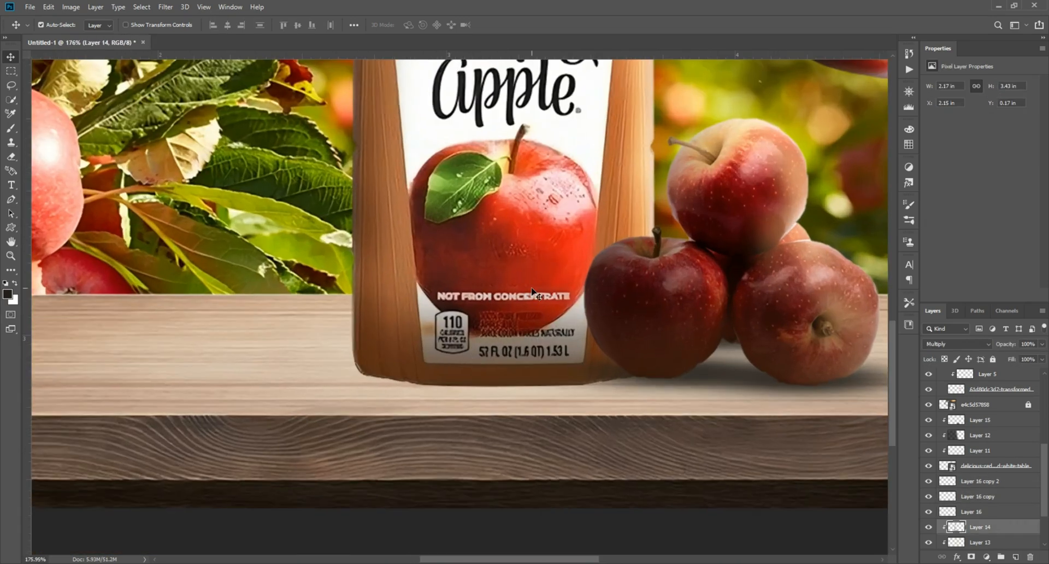
scroll(984, 492, down, 4)
click(1014, 557)
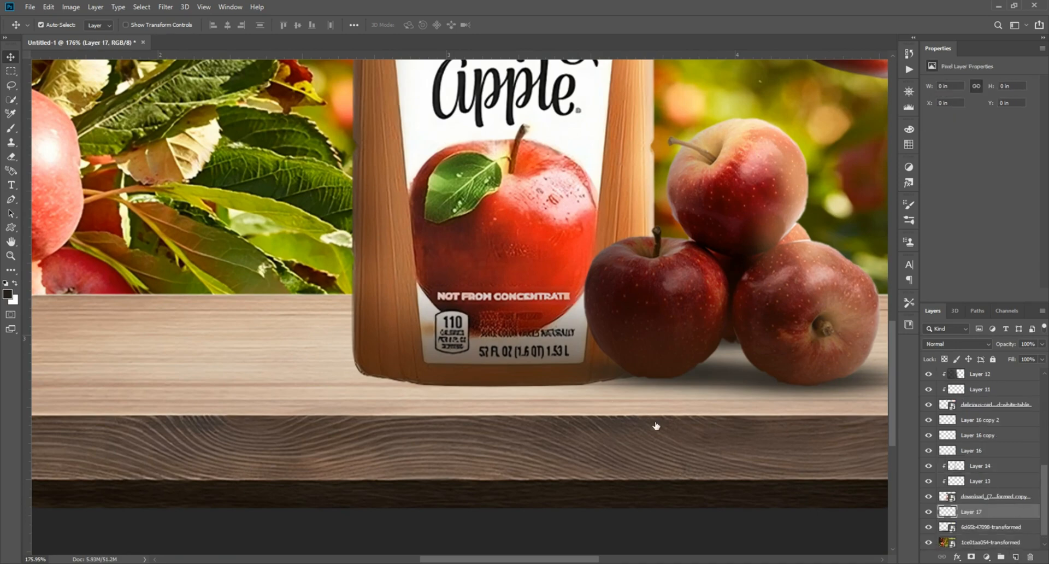
click(11, 129)
click(496, 379)
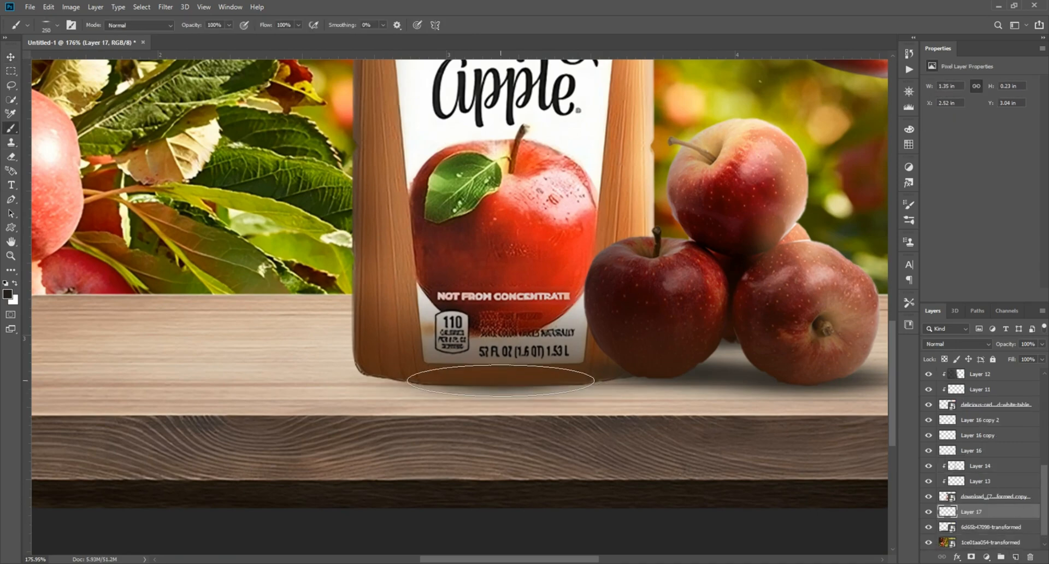
click(497, 379)
Transform the bottle's contact shadow wider and flatter, then nudge it slightly down.
key(ctrl+t)
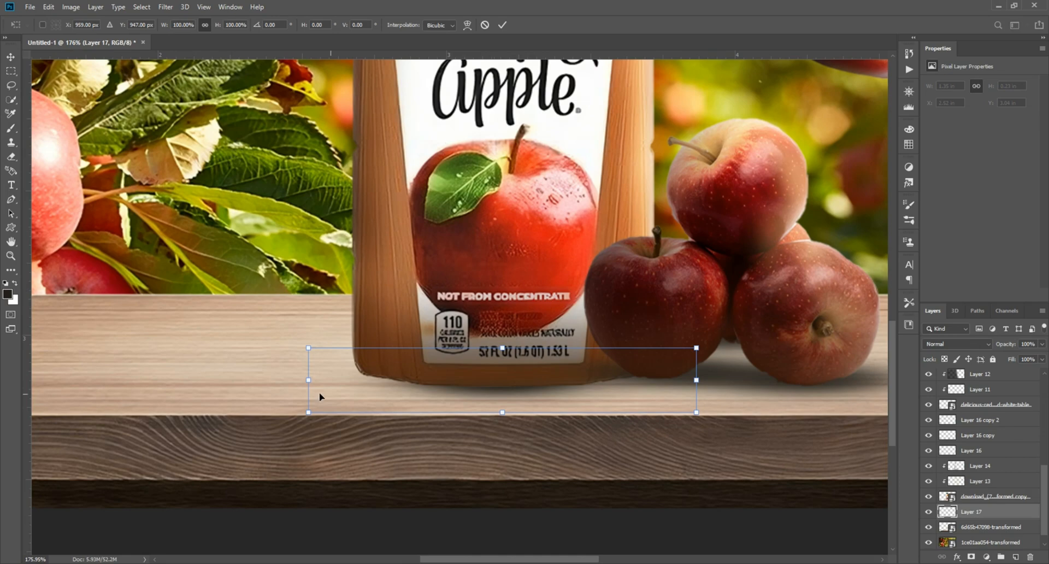
mouse_move(494, 416)
mouse_down()
mouse_move(514, 439)
mouse_move(500, 408)
mouse_up()
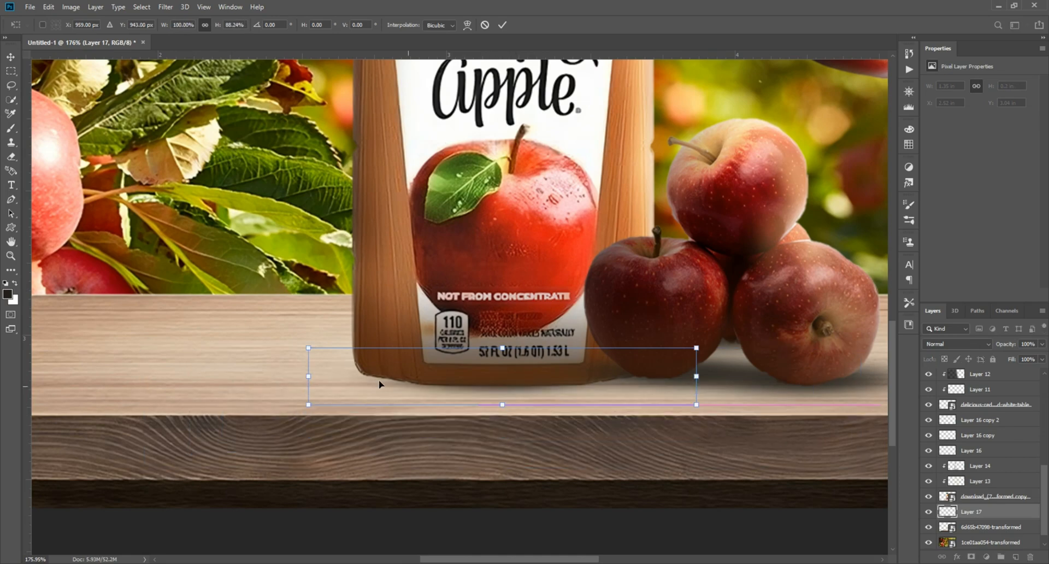
drag(312, 376, 141, 376)
drag(469, 375, 556, 376)
drag(503, 404, 503, 413)
key(Return)
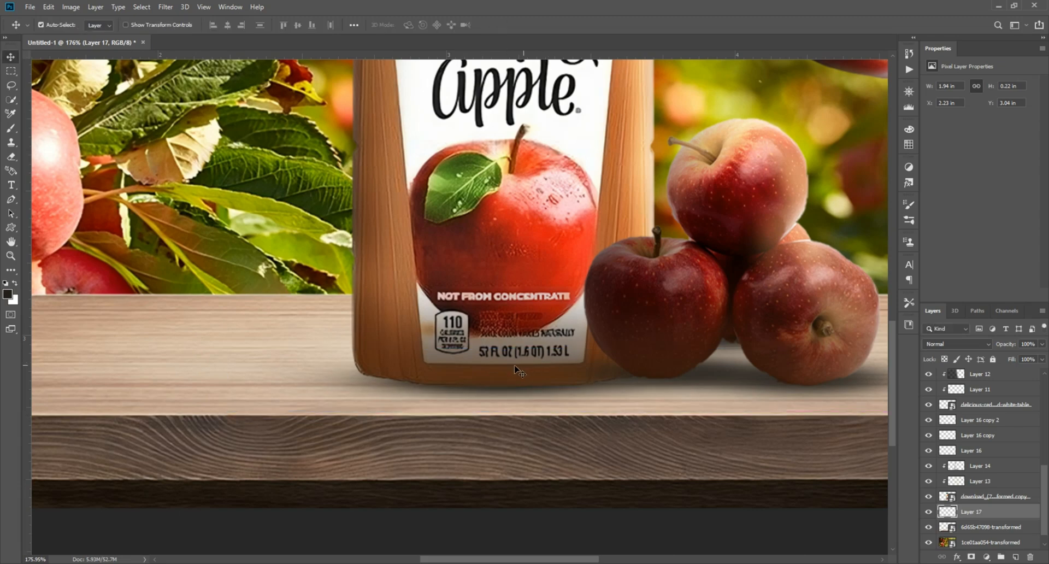
key(ctrl+t)
drag(224, 385, 174, 383)
drag(483, 420, 483, 430)
key(Return)
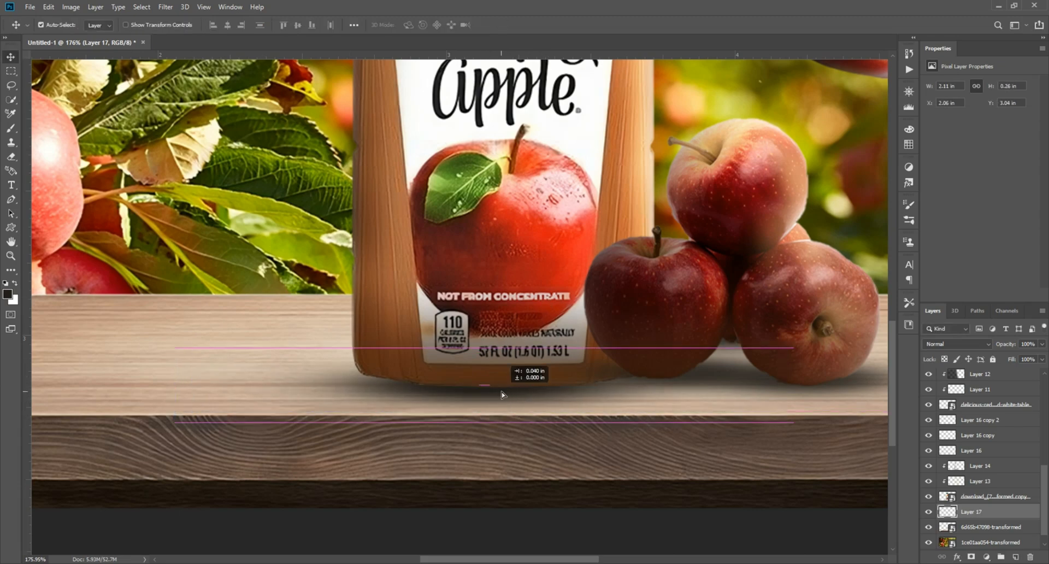
drag(512, 386, 512, 386)
key(Down)
key(Down)
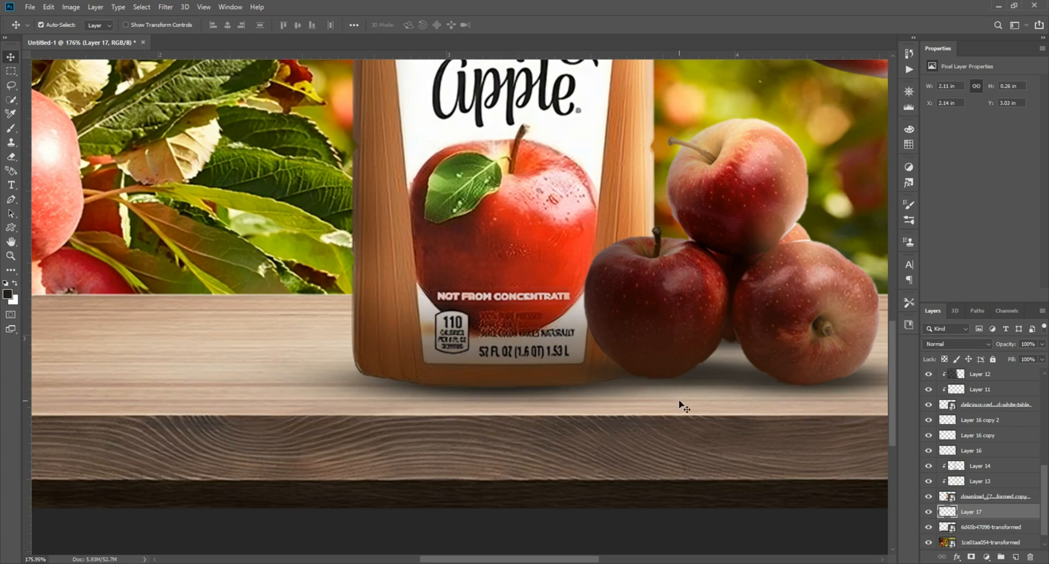
Add another layer and brush a large soft shadow on the table left of the bottle.
scroll(481, 386, down, 1)
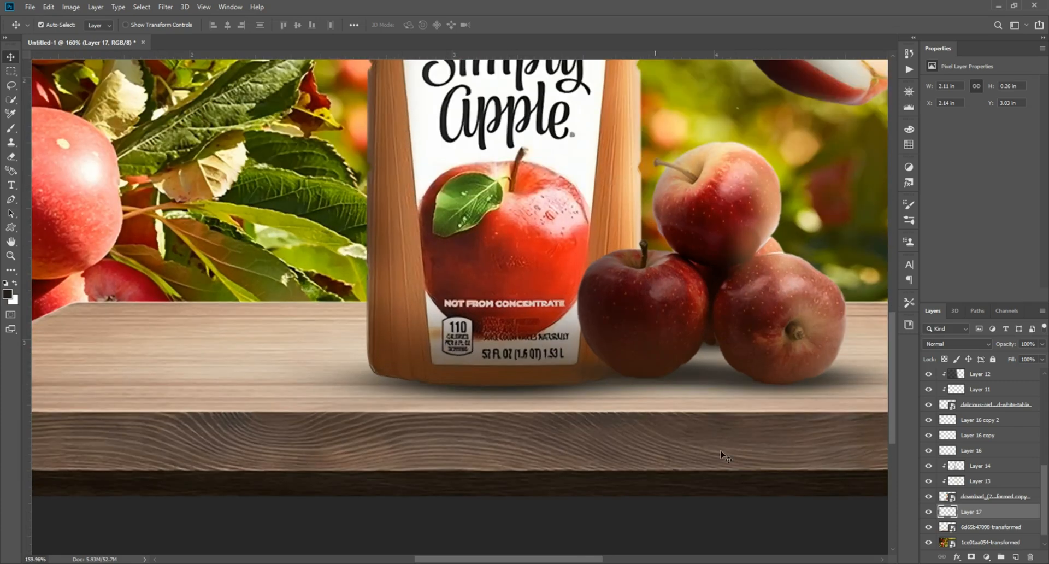
click(1015, 558)
key(b)
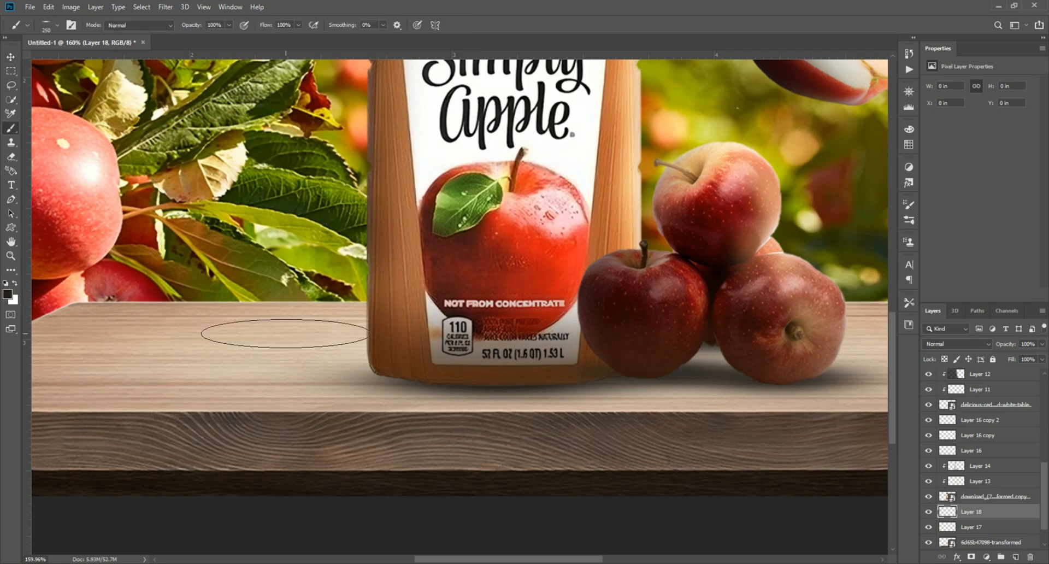
click(257, 358)
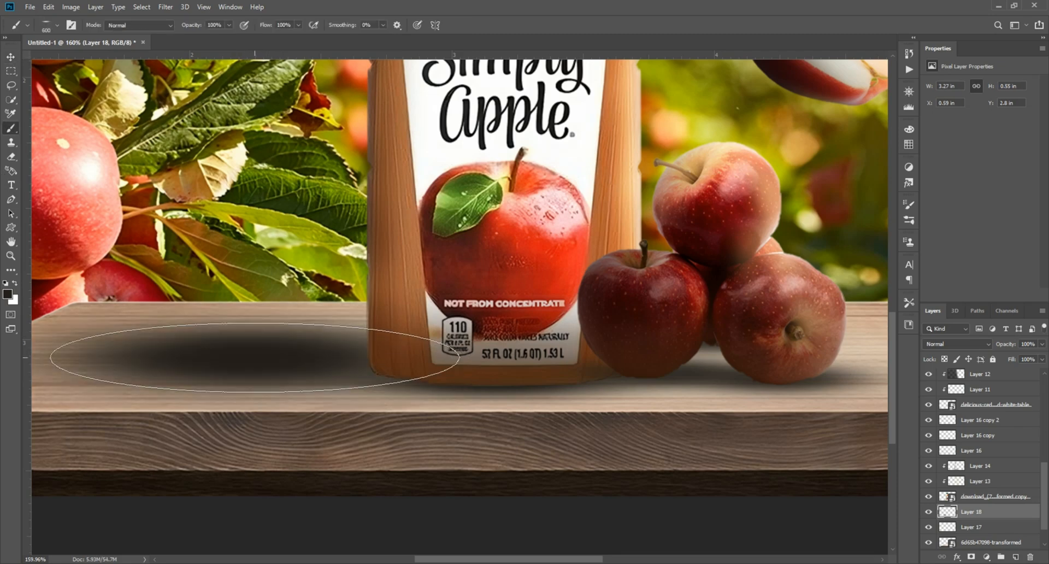
click(255, 358)
Move the large shadow and squash it flatter, stretching it further left along the table.
click(11, 58)
mouse_move(213, 346)
mouse_down()
mouse_move(295, 368)
mouse_move(284, 369)
mouse_up()
key(ctrl+t)
drag(320, 456, 355, 379)
key(ctrl+z)
drag(144, 338, 275, 331)
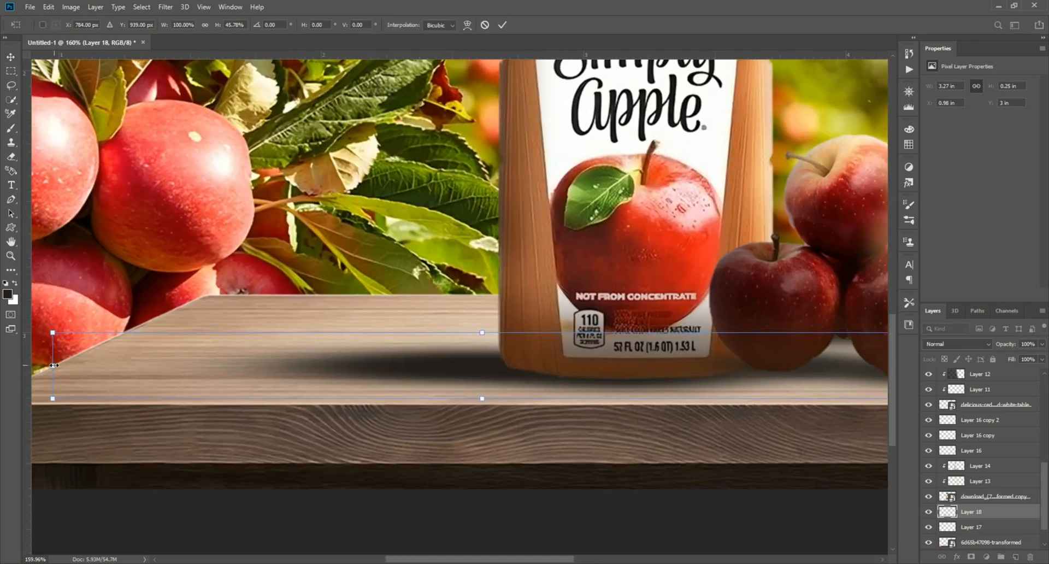
drag(54, 365, 25, 366)
key(Return)
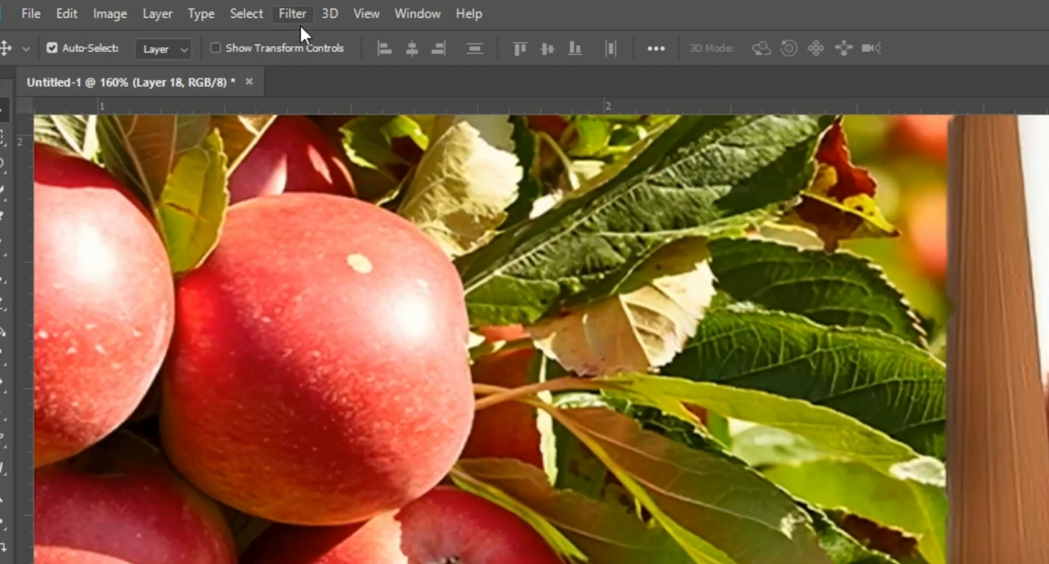
Apply a Gaussian Blur with a 2.5 pixel radius to the large shadow.
click(165, 6)
mouse_move(213, 131)
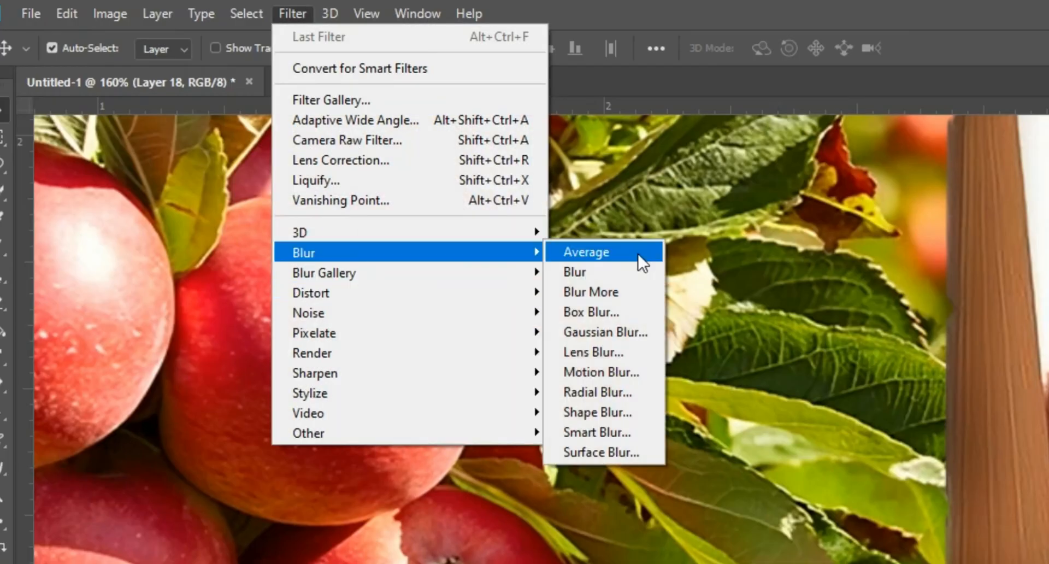
click(612, 329)
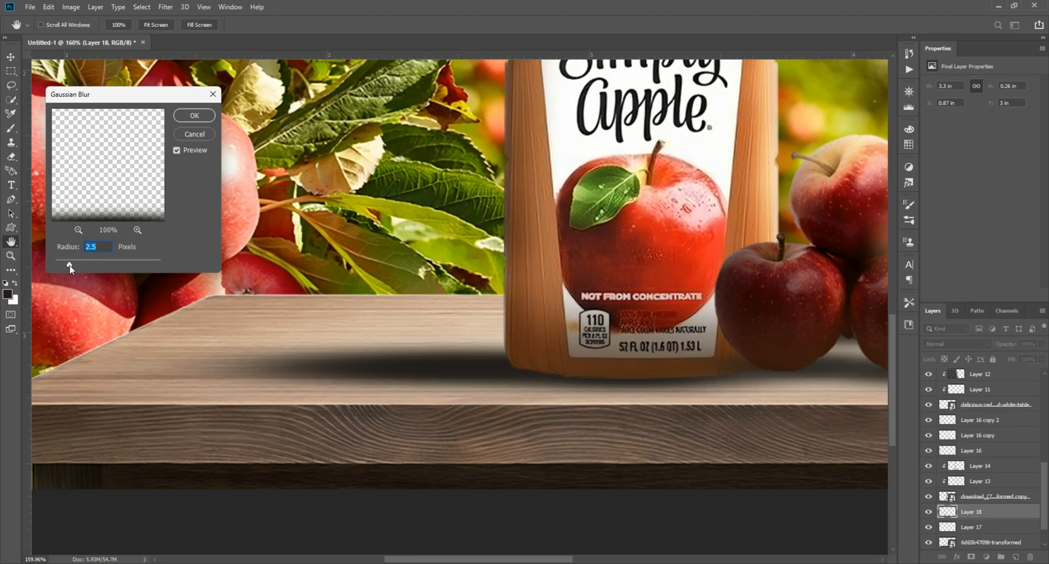
click(190, 117)
Apply a Motion Blur to the large table shadow with angle -8° and distance 169 pixels.
click(166, 6)
mouse_move(229, 130)
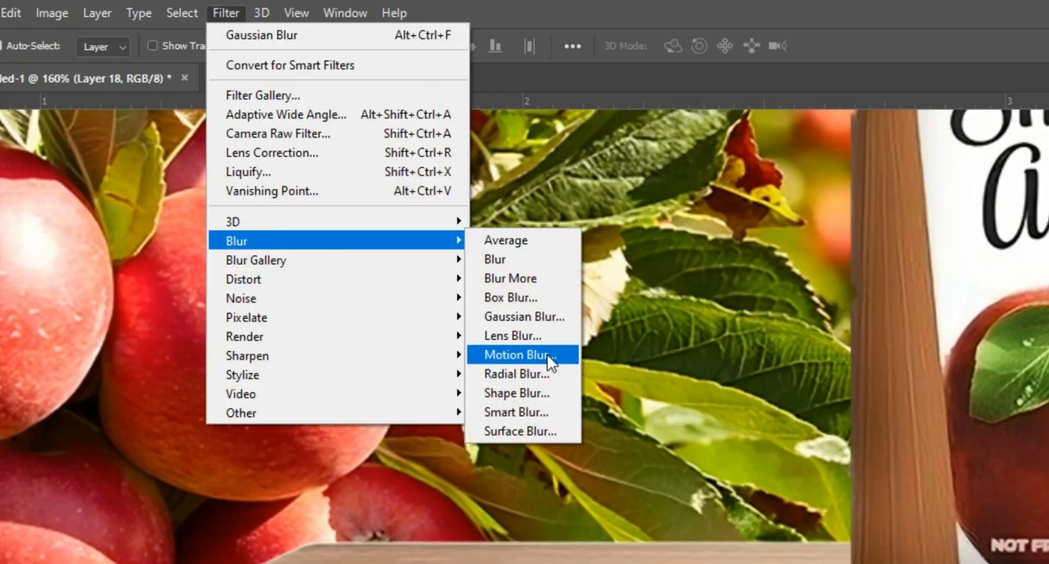
click(546, 355)
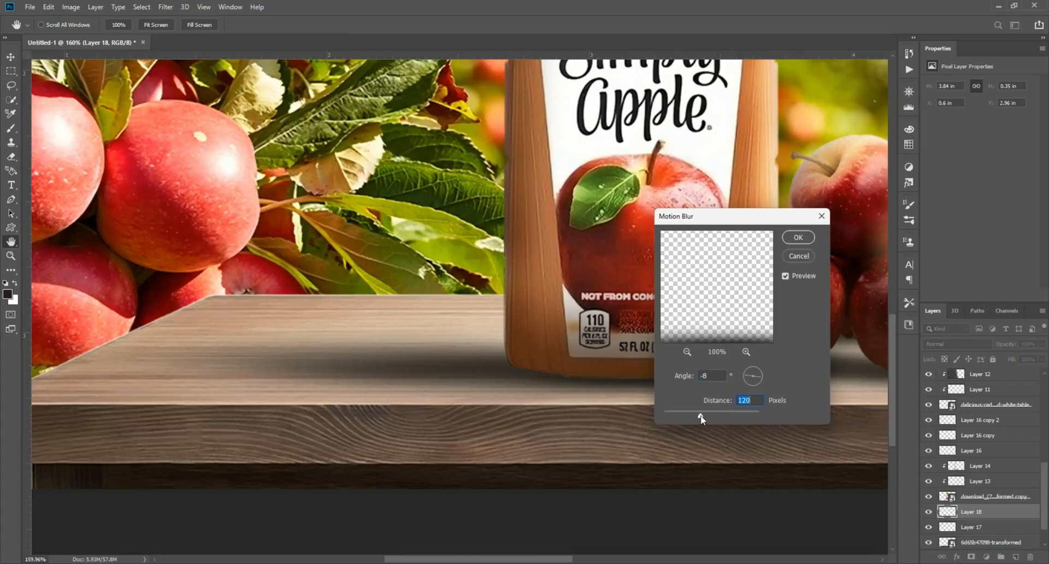
drag(700, 414, 702, 418)
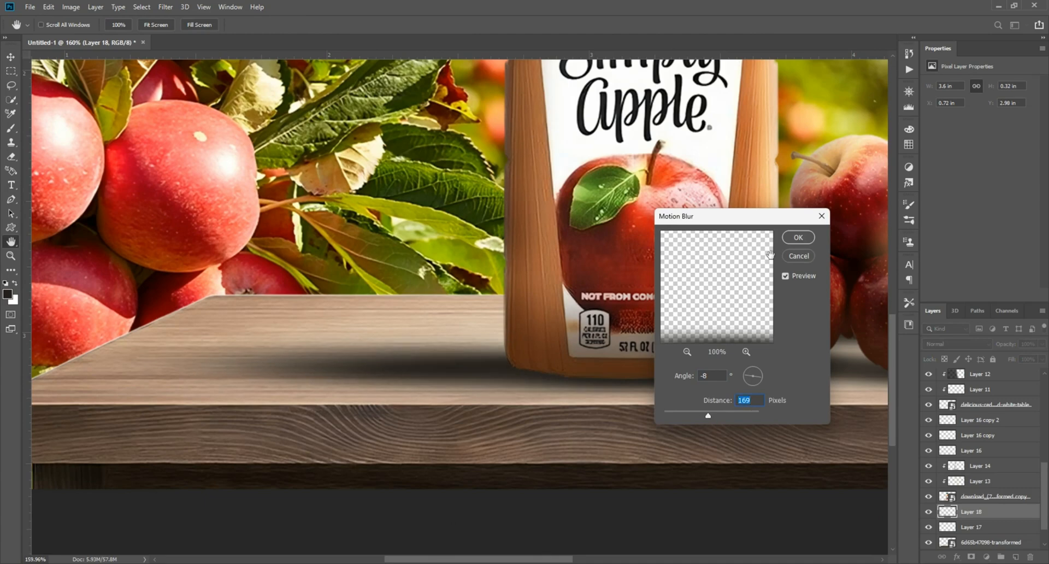
click(799, 237)
Shift the large shadow slightly to the right along the table.
scroll(506, 421, down, 5)
scroll(333, 480, up, 6)
drag(268, 438, 297, 440)
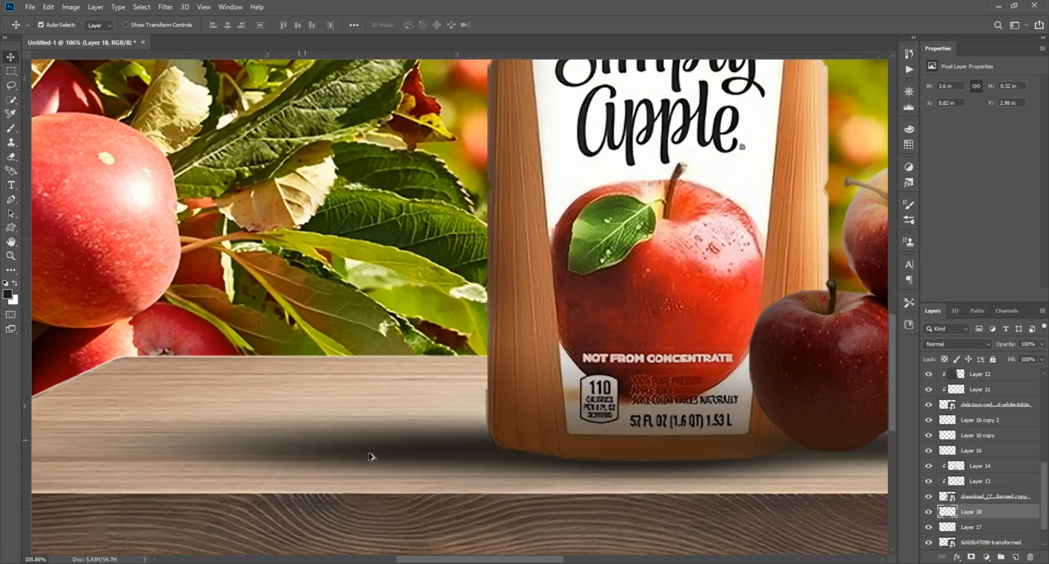
scroll(369, 456, down, 5)
scroll(495, 417, up, 7)
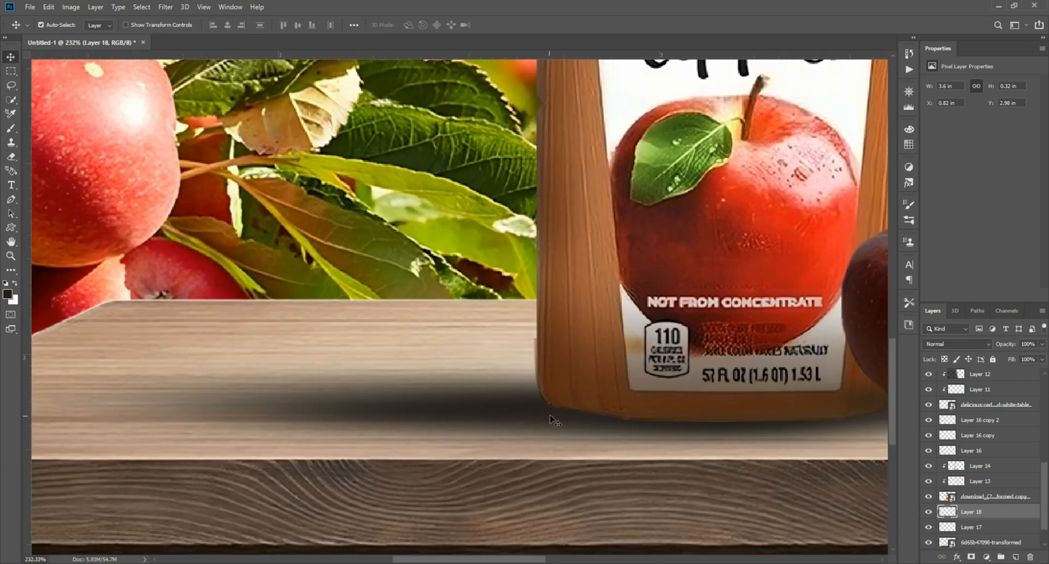
Toggle the contact shadow layer's visibility to compare, then lower the large shadow's opacity to 86%.
click(978, 527)
click(929, 527)
click(928, 527)
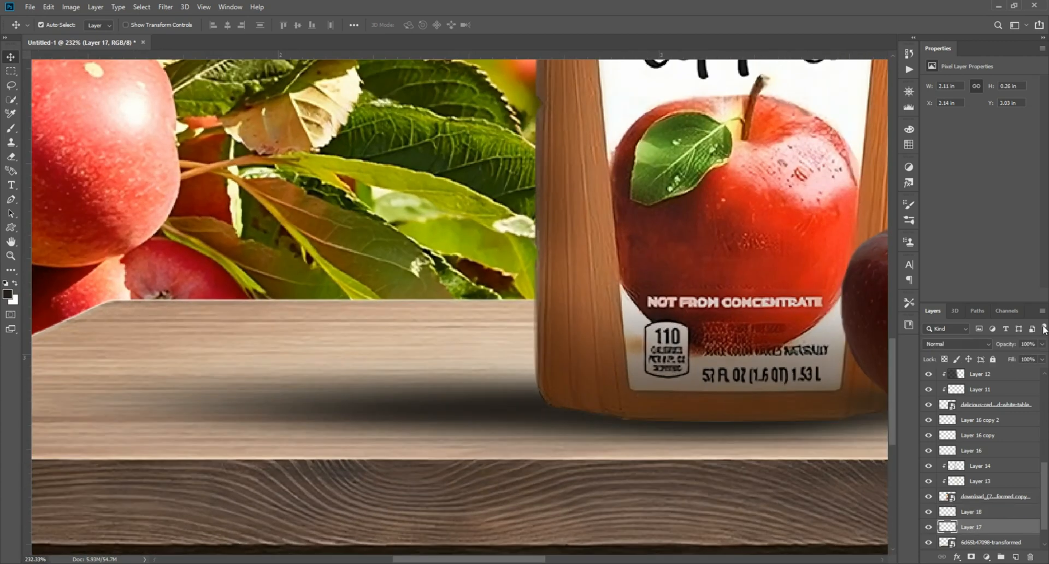
click(928, 527)
click(929, 526)
drag(1034, 361, 1039, 359)
click(344, 260)
click(339, 409)
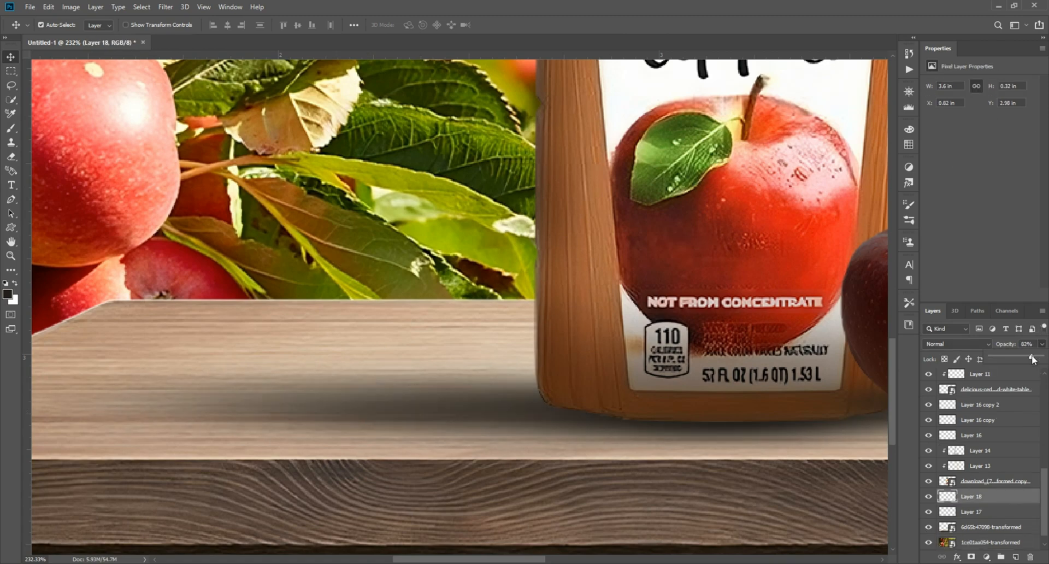
Convert the group of floating apples into a smart object.
key(ctrl+0)
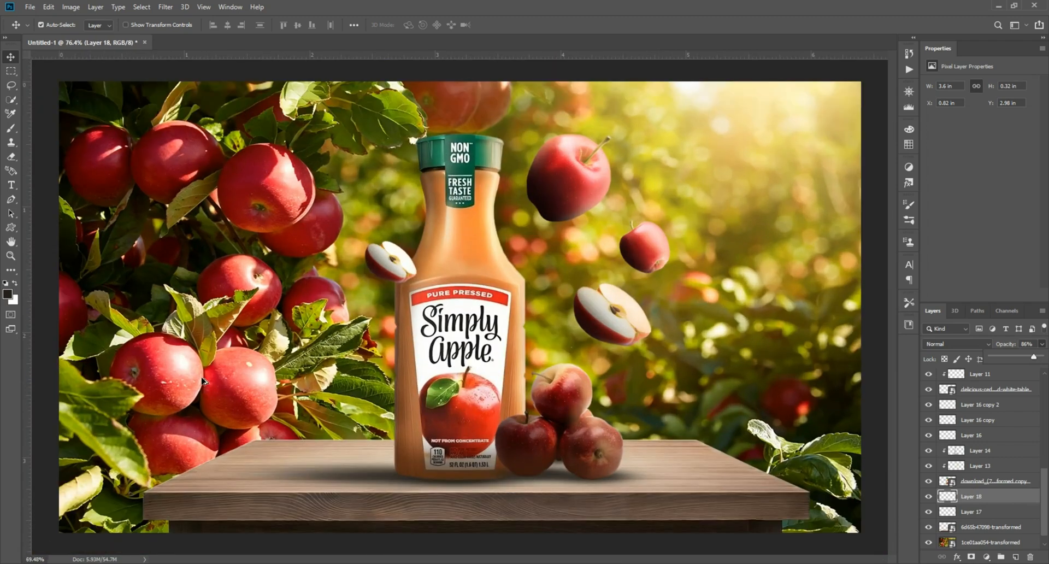
scroll(563, 430, down, 2)
scroll(564, 170, up, 5)
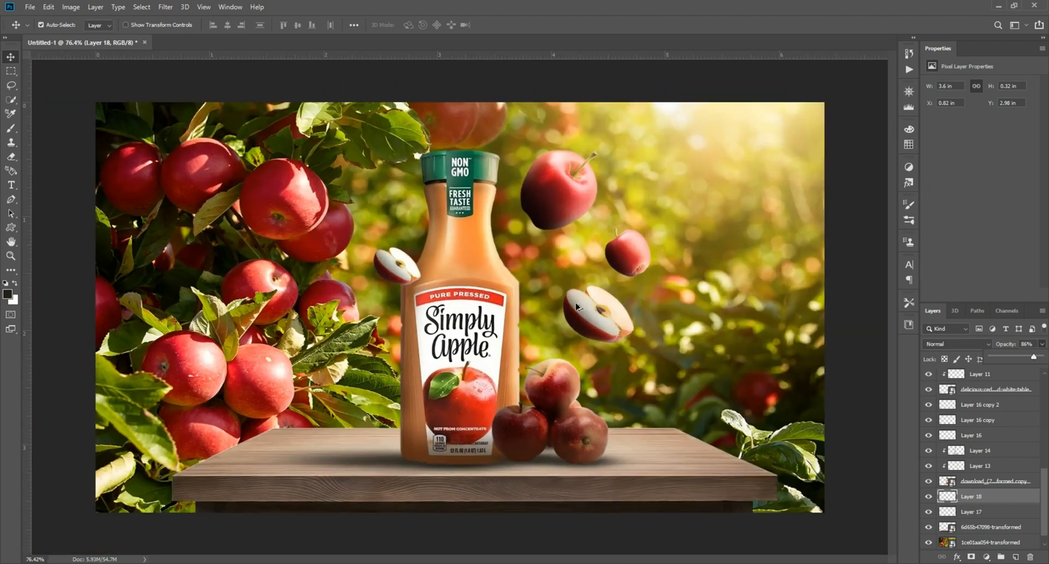
click(574, 171)
click(931, 377)
click(930, 377)
scroll(954, 410, up, 3)
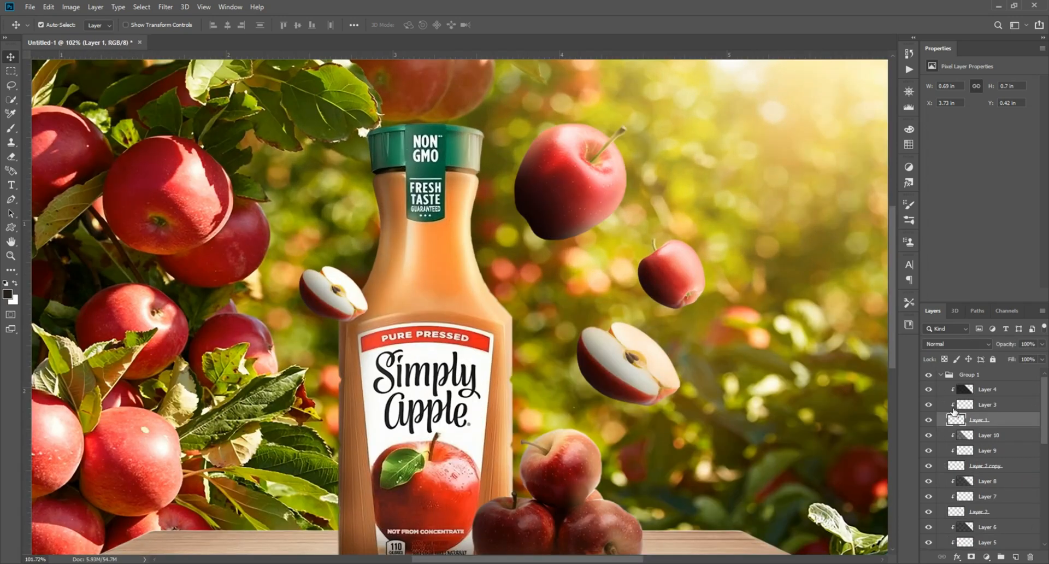
click(963, 378)
right_click(976, 379)
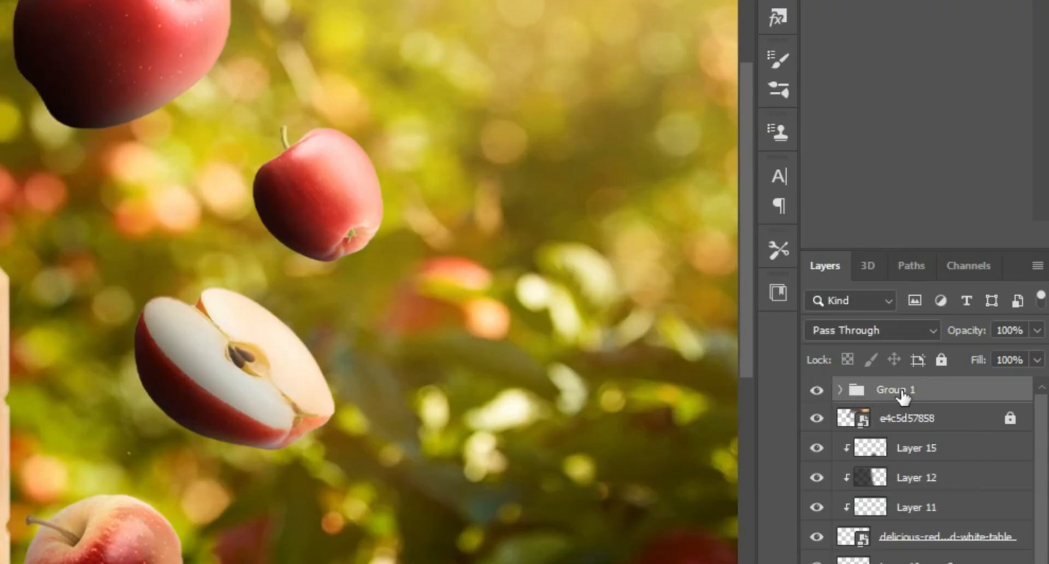
right_click(905, 386)
click(792, 203)
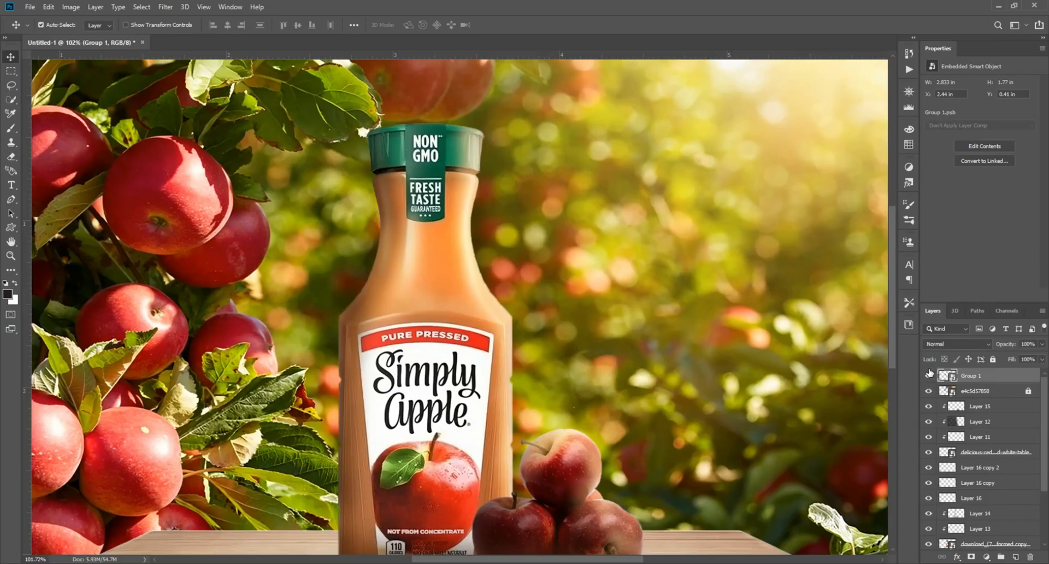
Apply a Motion Blur to the floating apples smart object with angle -8° and distance 24 pixels.
scroll(506, 256, down, 2)
click(163, 8)
mouse_move(197, 129)
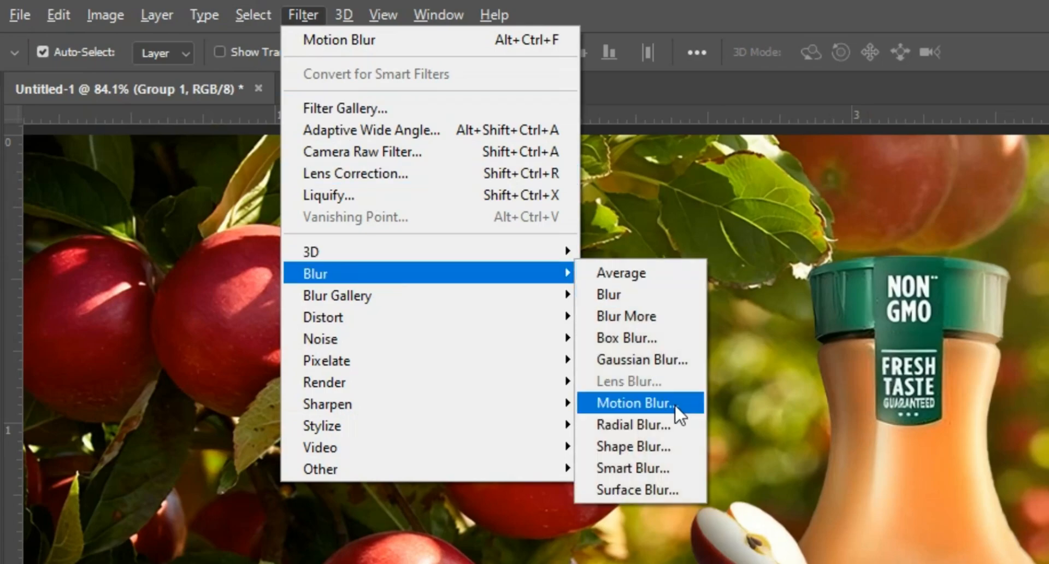
click(676, 407)
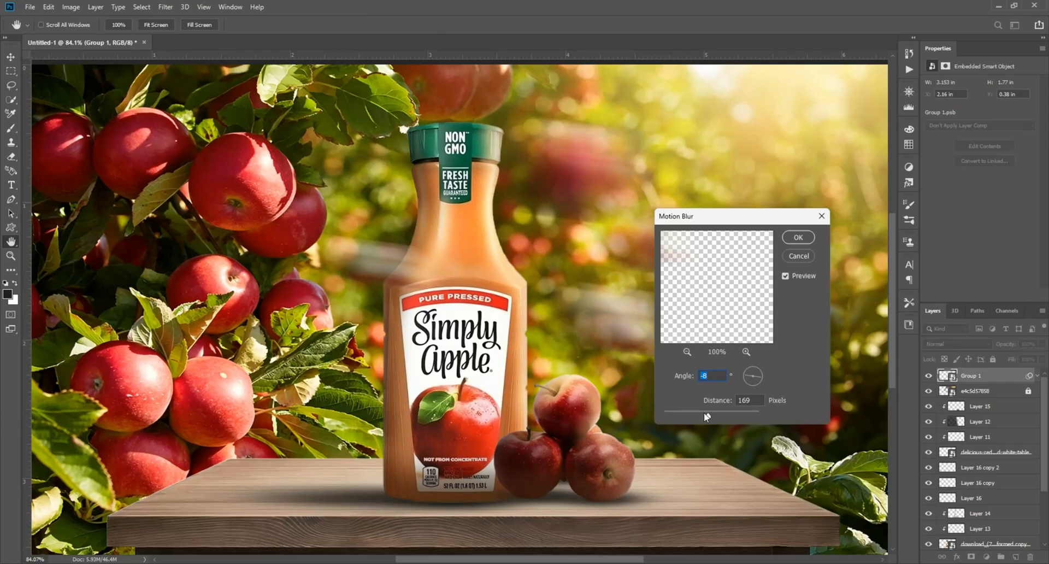
drag(707, 414, 677, 419)
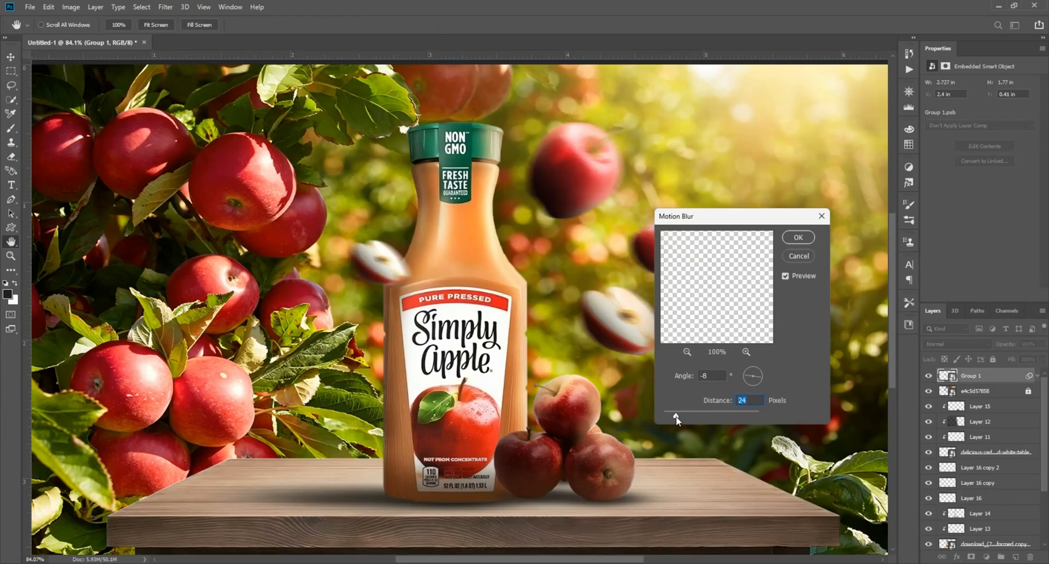
click(793, 239)
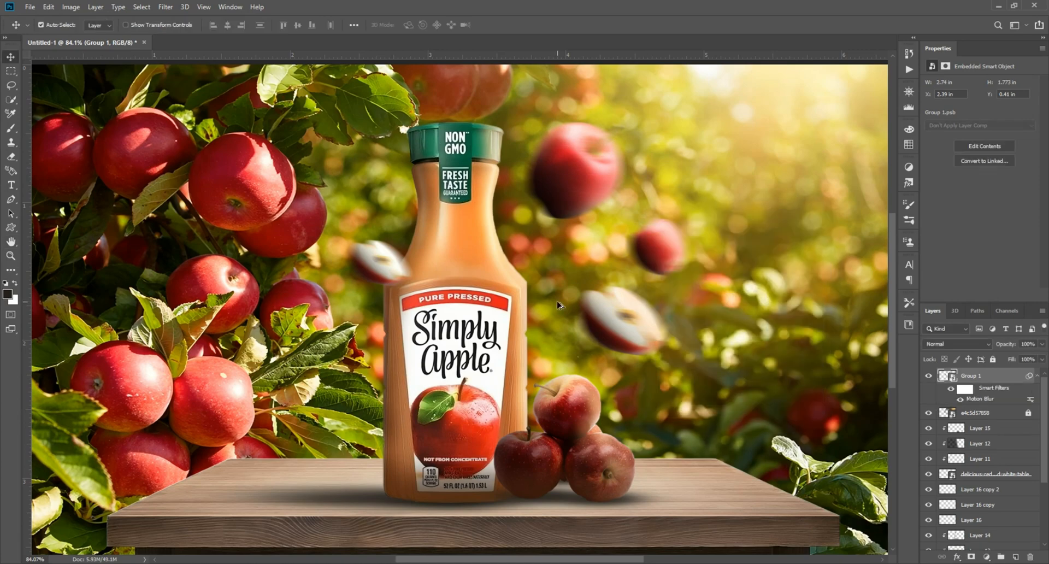
Add a new layer, draw a dark gradient fading in from the image's left edge, and set its opacity to 82%.
scroll(558, 303, down, 1)
scroll(554, 295, up, 1)
scroll(549, 290, down, 1)
scroll(587, 419, up, 1)
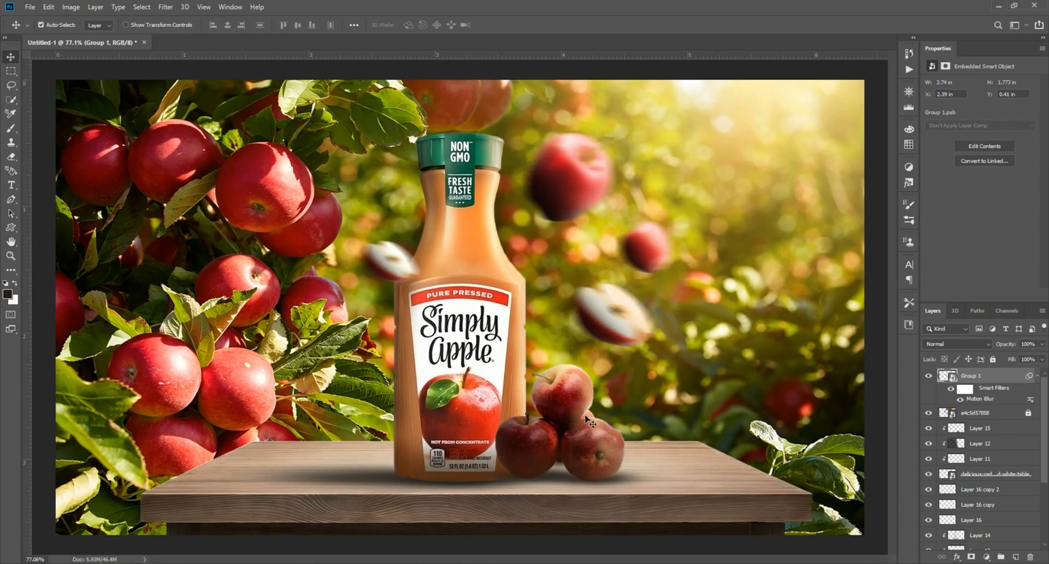
click(1016, 557)
key(i)
click(10, 270)
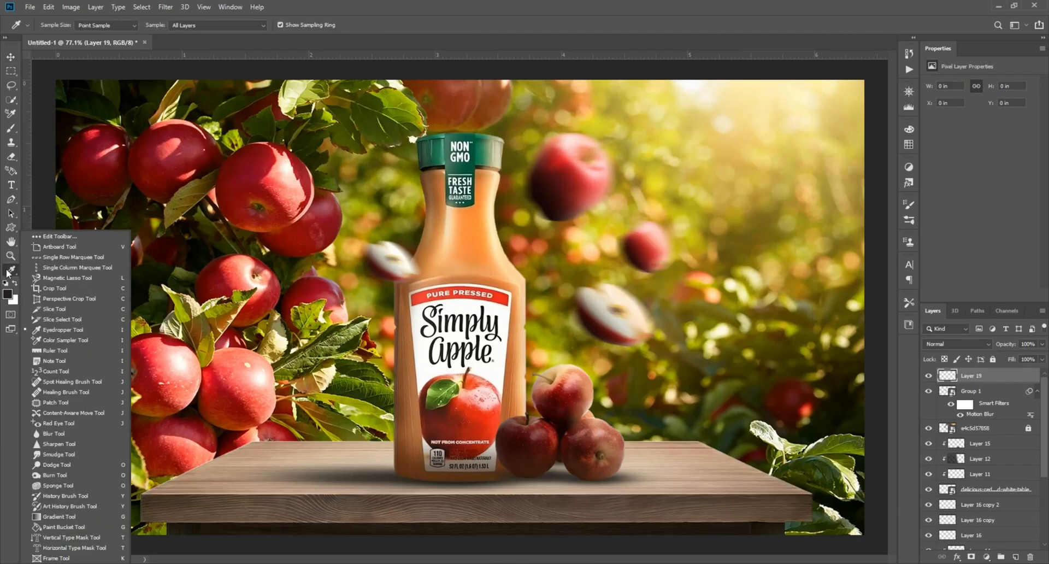
click(82, 517)
scroll(399, 287, down, 2)
scroll(383, 278, up, 1)
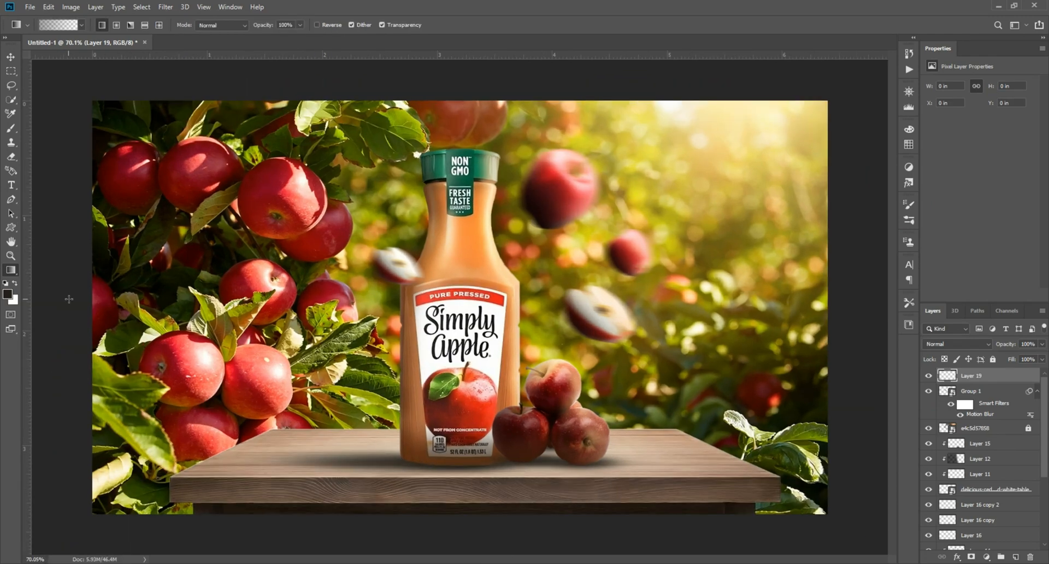
drag(62, 306, 332, 306)
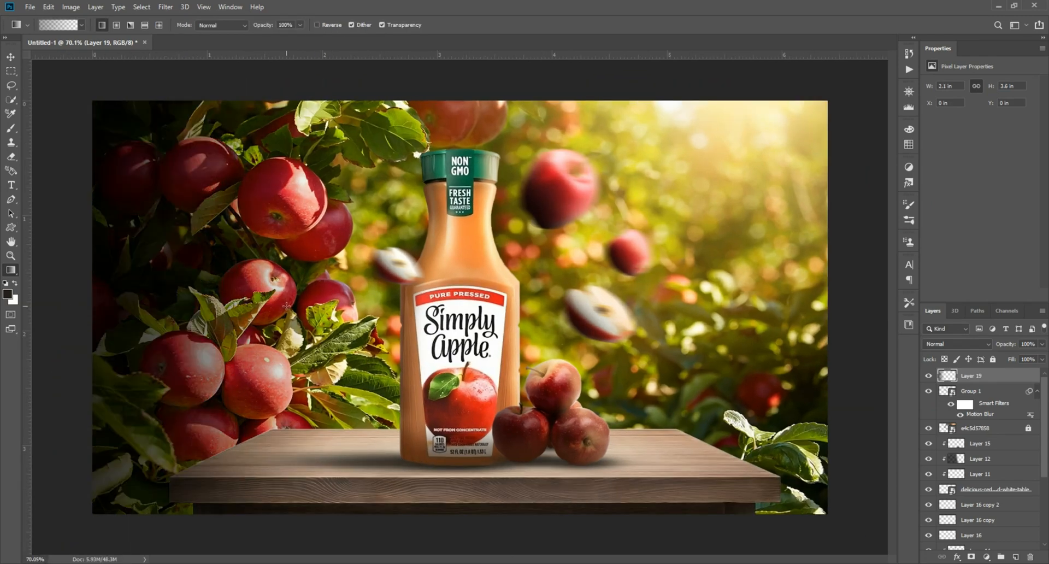
drag(60, 297, 265, 292)
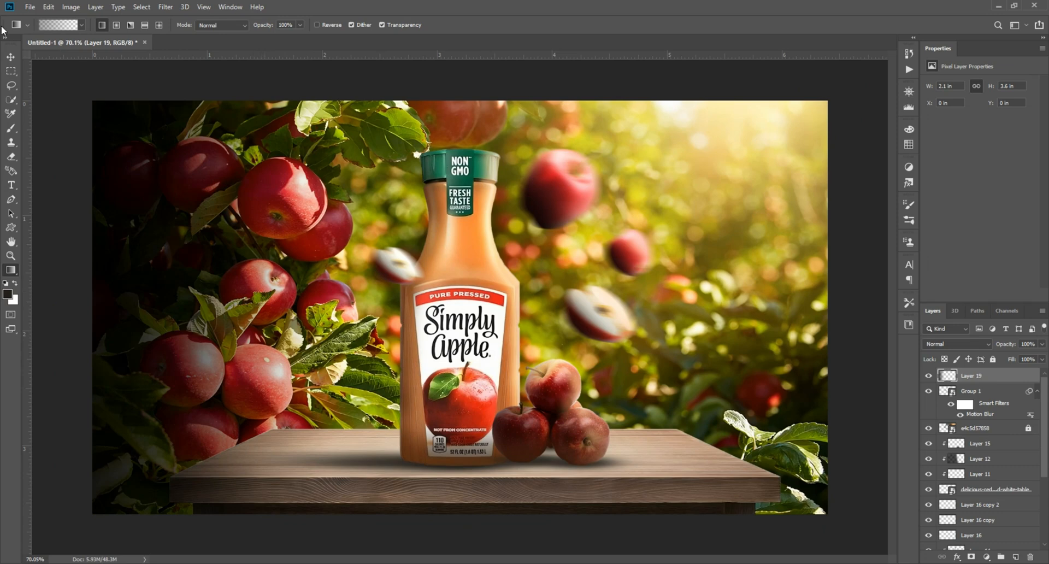
click(10, 56)
drag(1041, 354, 1033, 358)
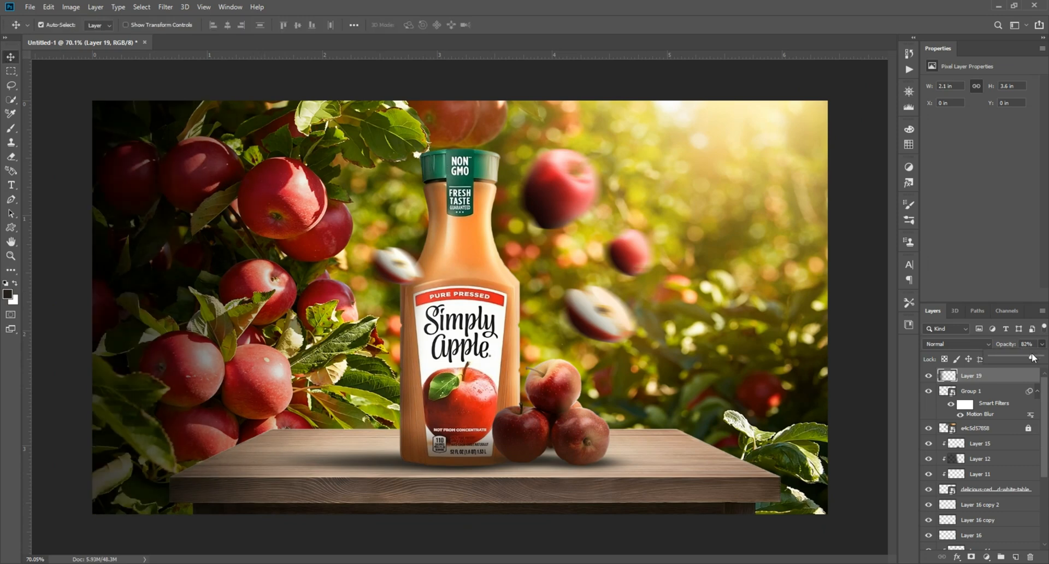
Add a new layer clipped to the table and draw a short dark gradient up from the table's bottom edge.
click(331, 503)
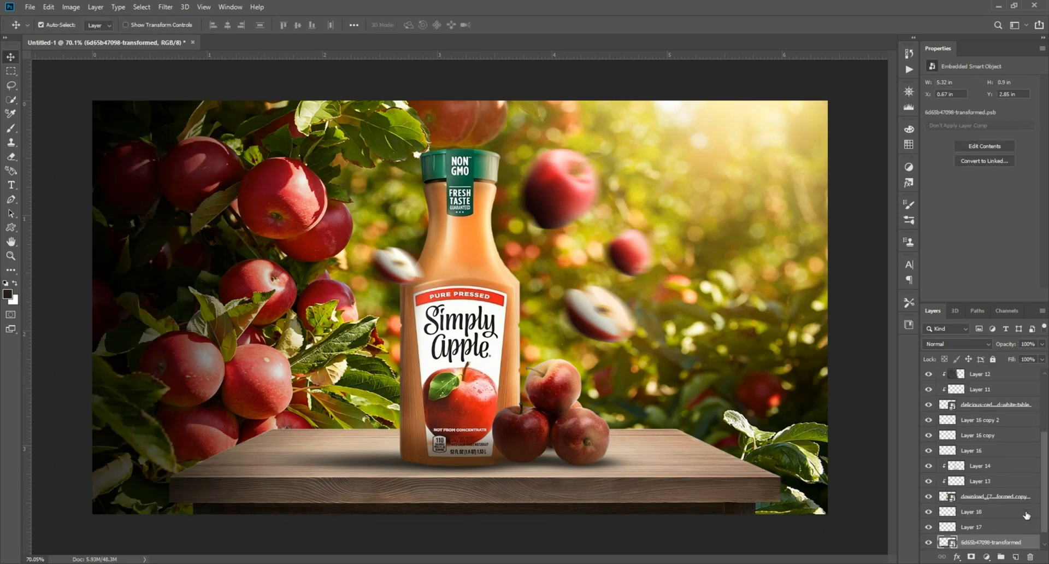
click(1016, 557)
right_click(984, 528)
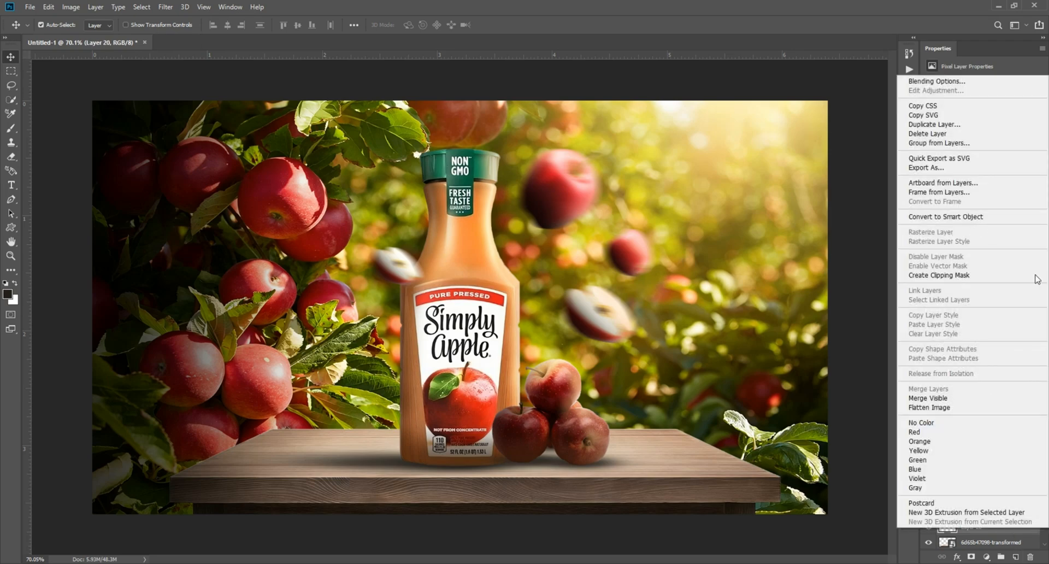
click(973, 276)
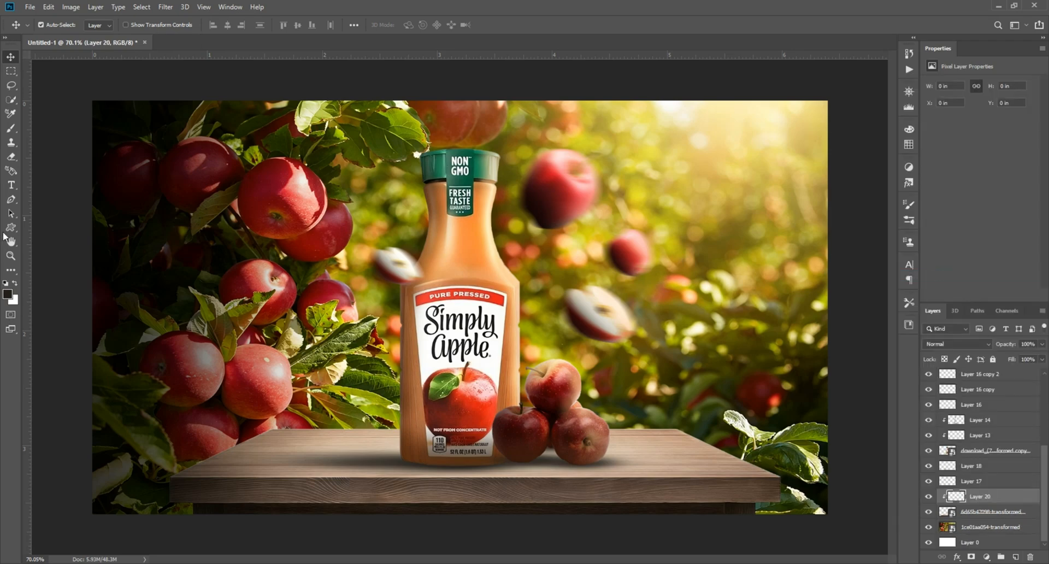
key(g)
scroll(478, 510, down, 1)
drag(471, 499, 468, 503)
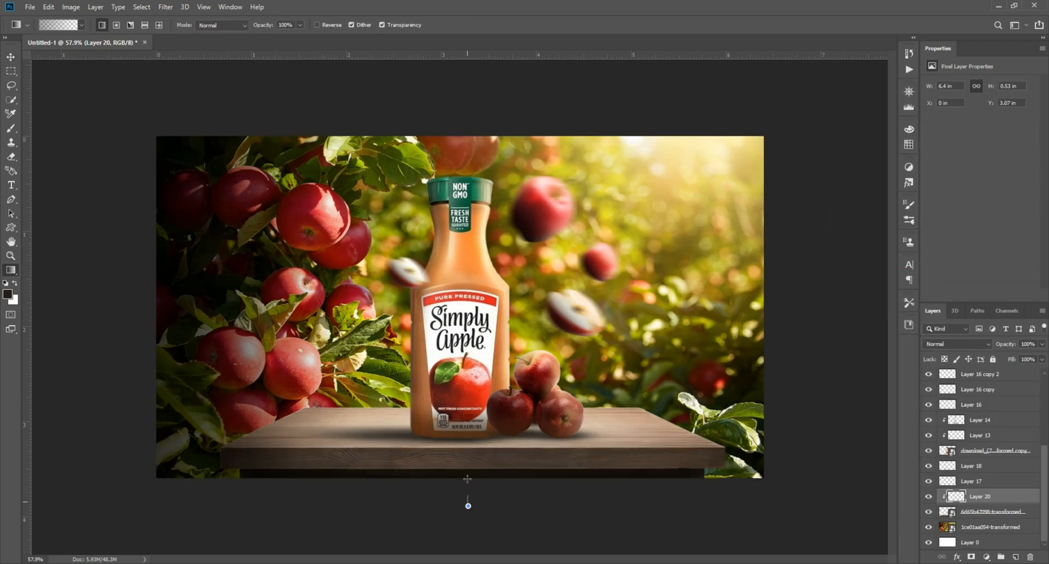
scroll(468, 502, up, 1)
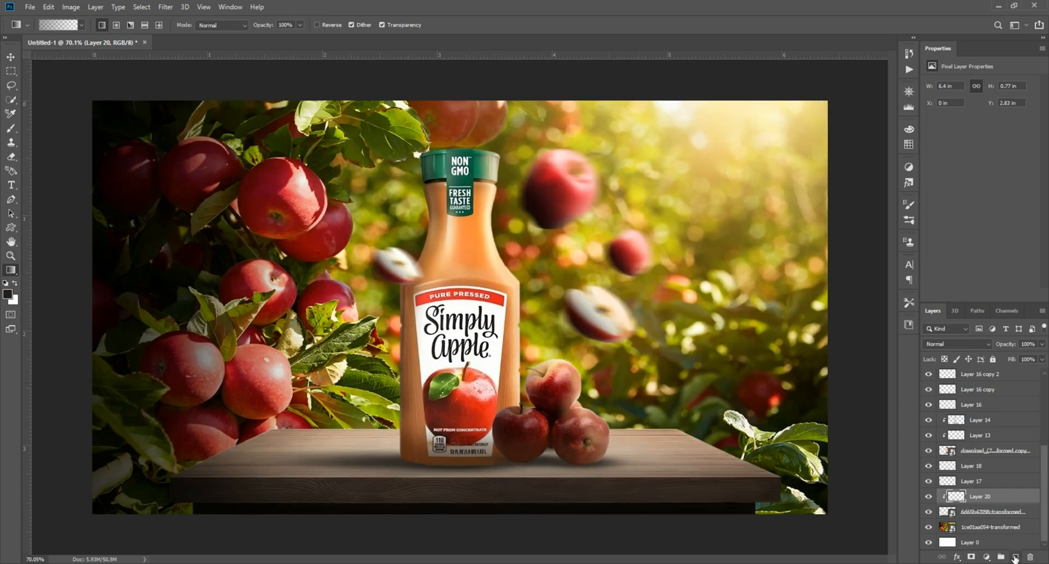
Add another clipped layer on the table and draw a dark gradient across the table's left end.
click(1016, 556)
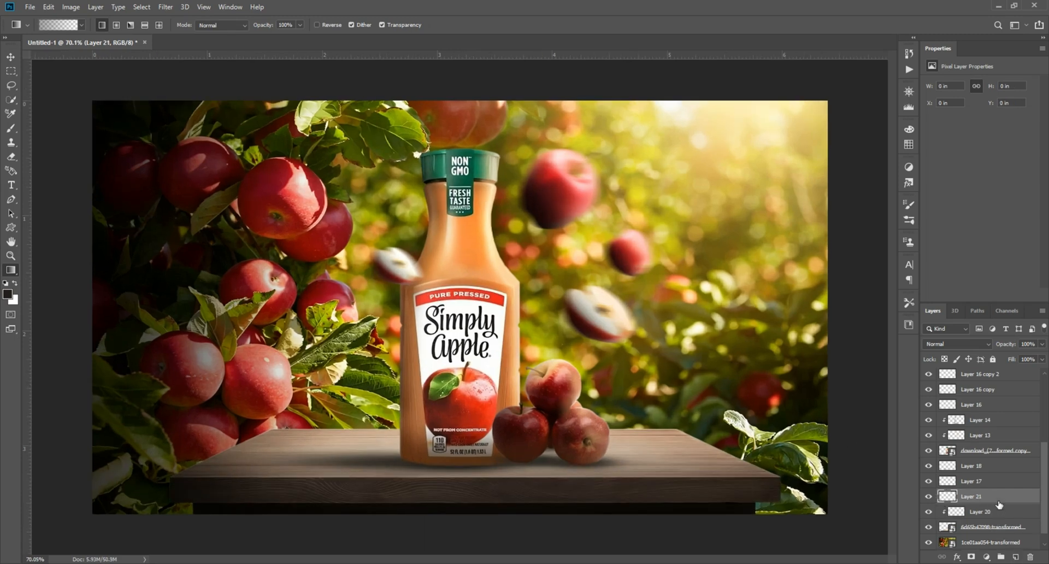
right_click(989, 497)
click(935, 242)
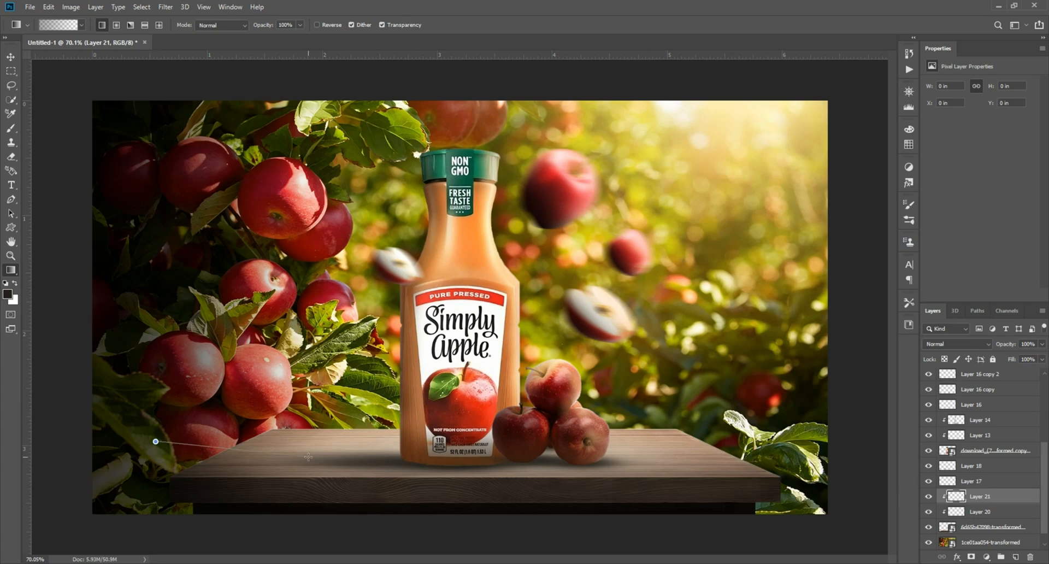
drag(309, 457, 308, 458)
drag(192, 449, 321, 453)
Lower the opacity of the two table gradient layers to 77%.
click(11, 56)
scroll(226, 190, up, 1)
scroll(226, 189, down, 1)
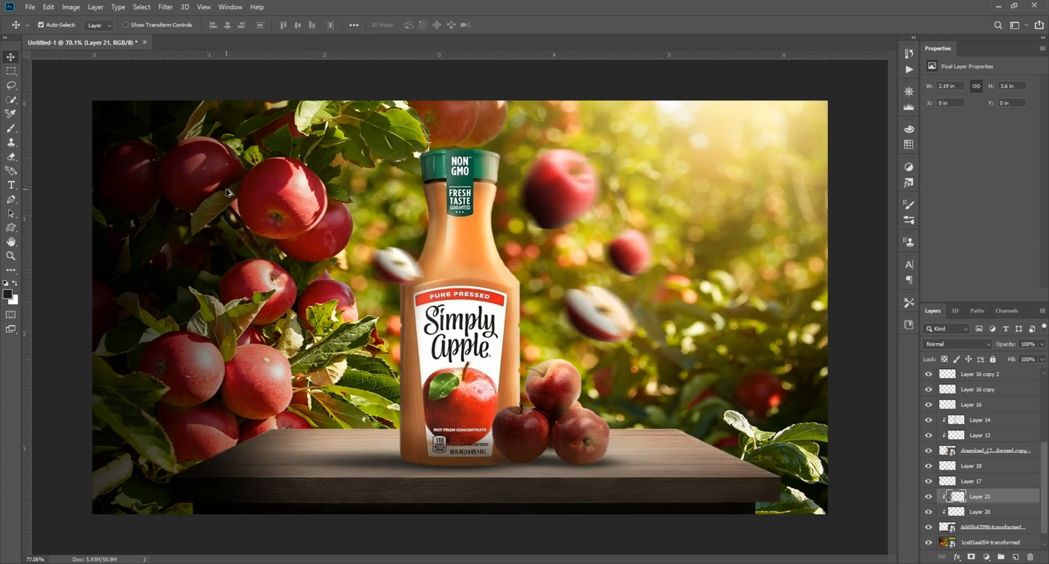
scroll(414, 273, up, 1)
ctrl+click(1012, 513)
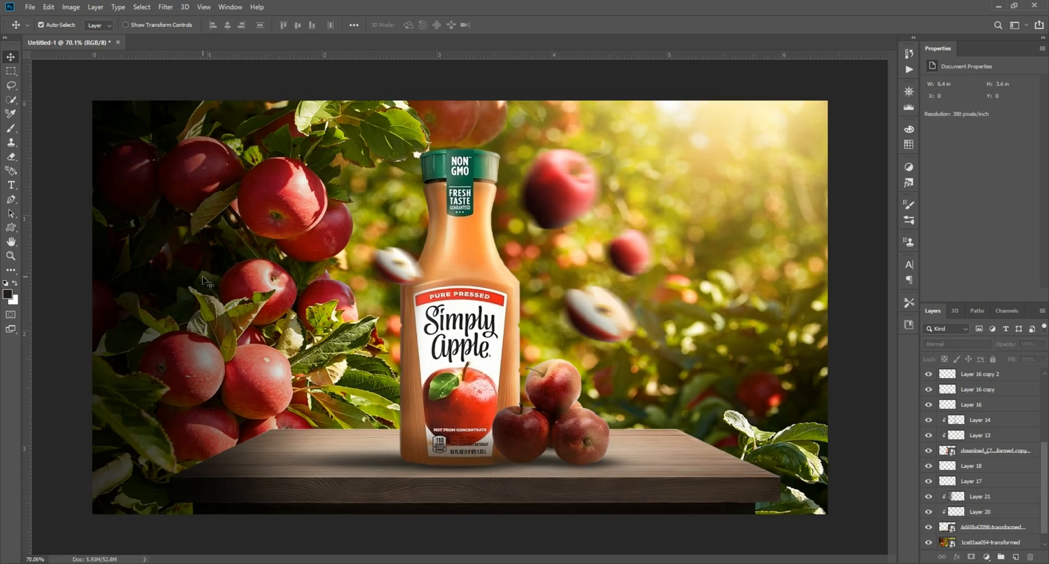
Shift the left-edge dark gradient slightly further left.
drag(117, 281, 91, 274)
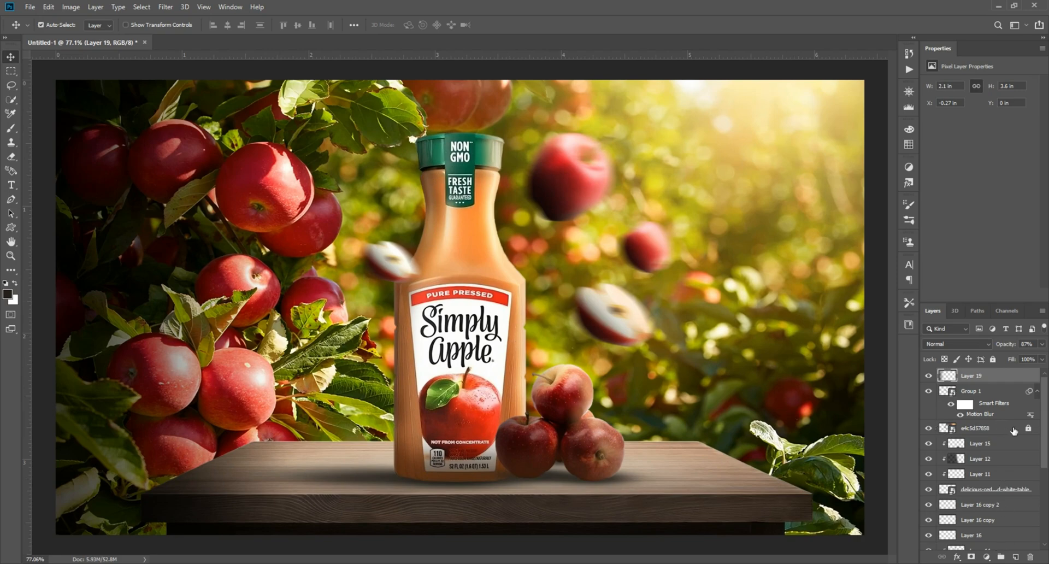
scroll(1006, 454, down, 5)
Stamp all visible layers into a new layer and grade it in Camera Raw: Clarity +12, Dehaze +9, Contrast +18, Highlights +11, Blacks -34.
shift+click(990, 543)
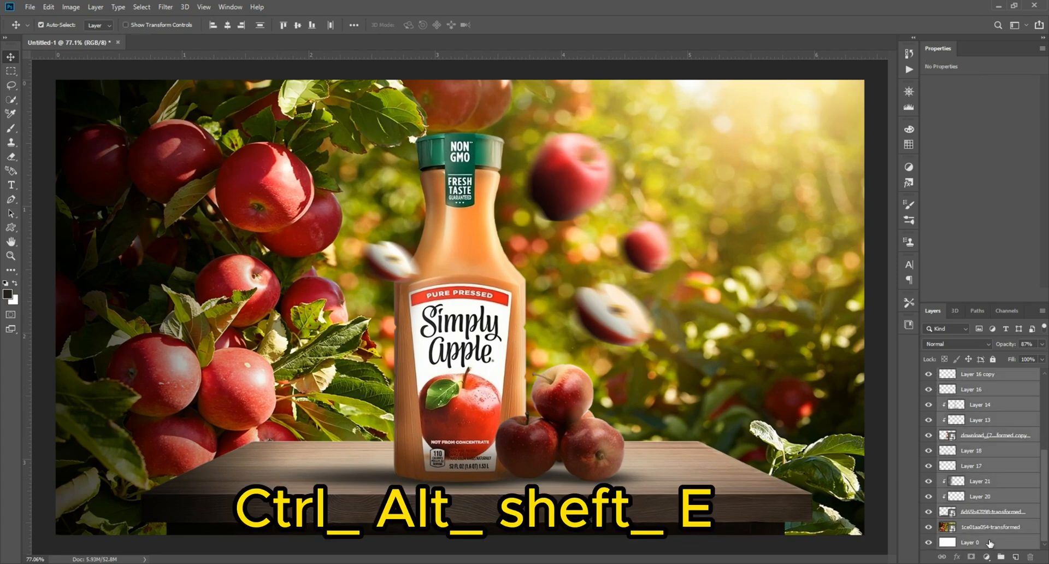
key(ctrl+alt+shift+e)
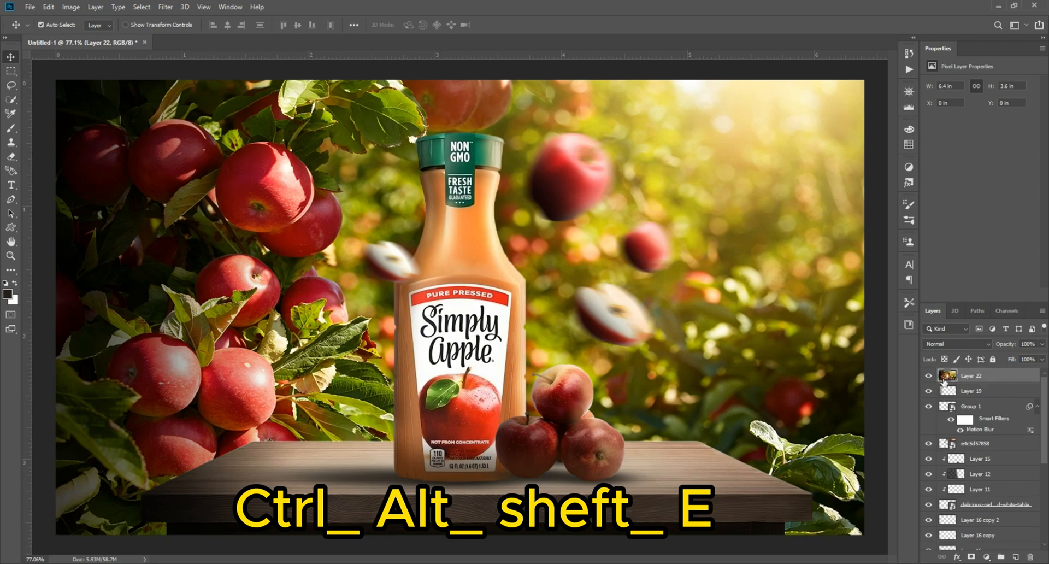
click(165, 7)
click(211, 69)
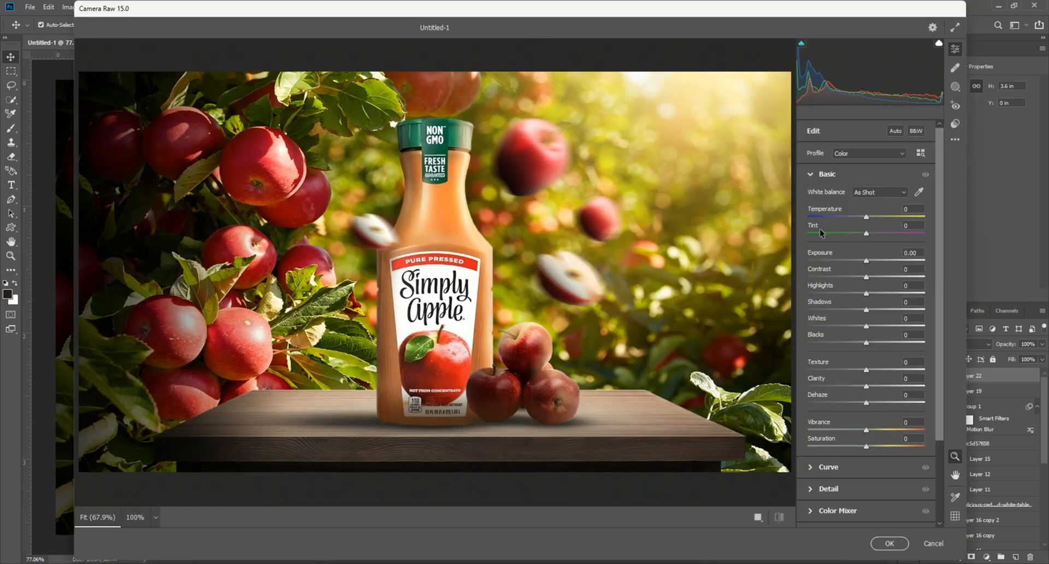
drag(867, 217, 867, 261)
drag(867, 277, 849, 343)
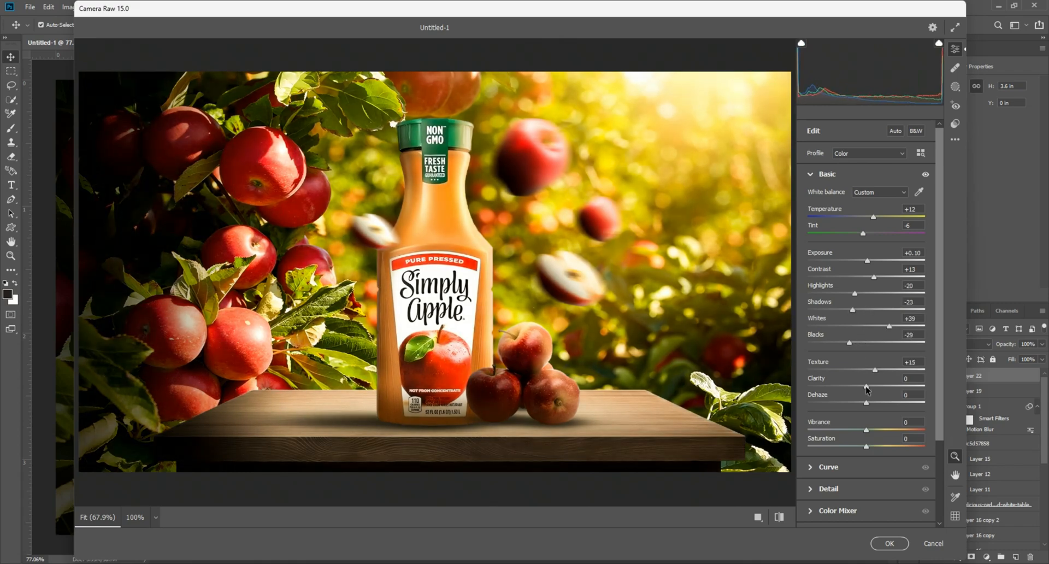
drag(867, 387, 873, 387)
drag(867, 403, 872, 403)
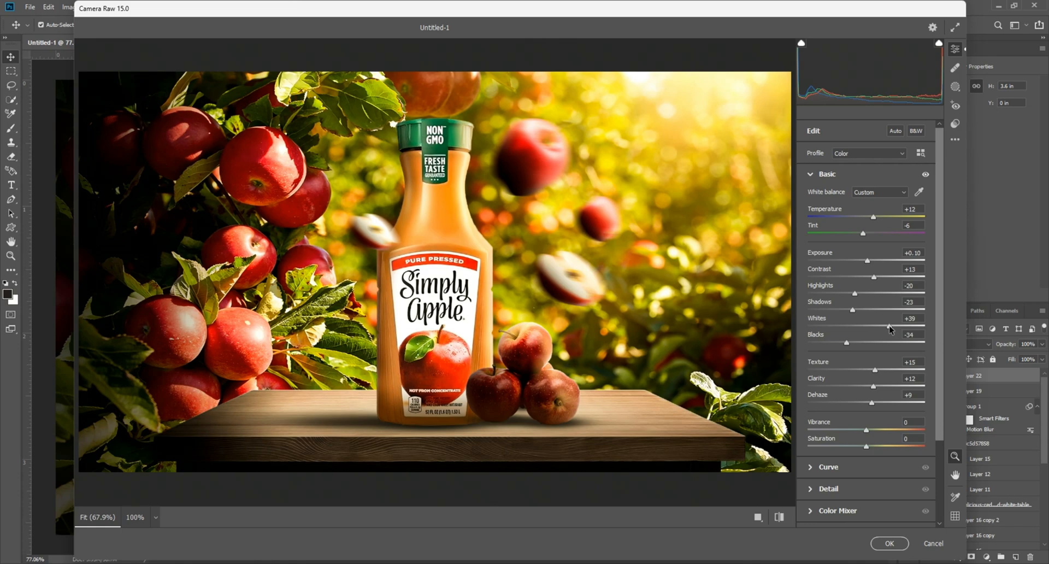
drag(856, 294, 871, 265)
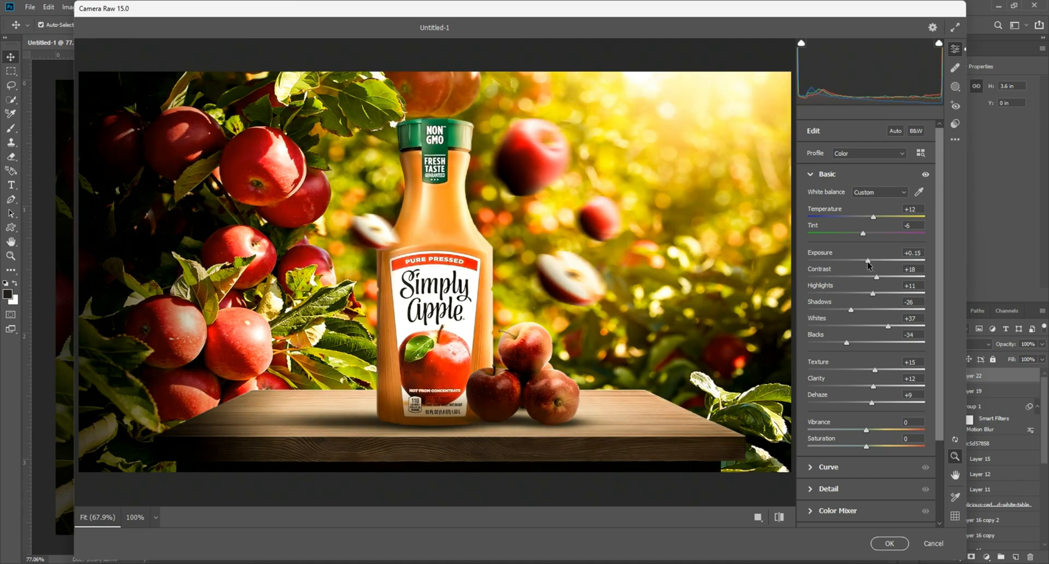
click(889, 544)
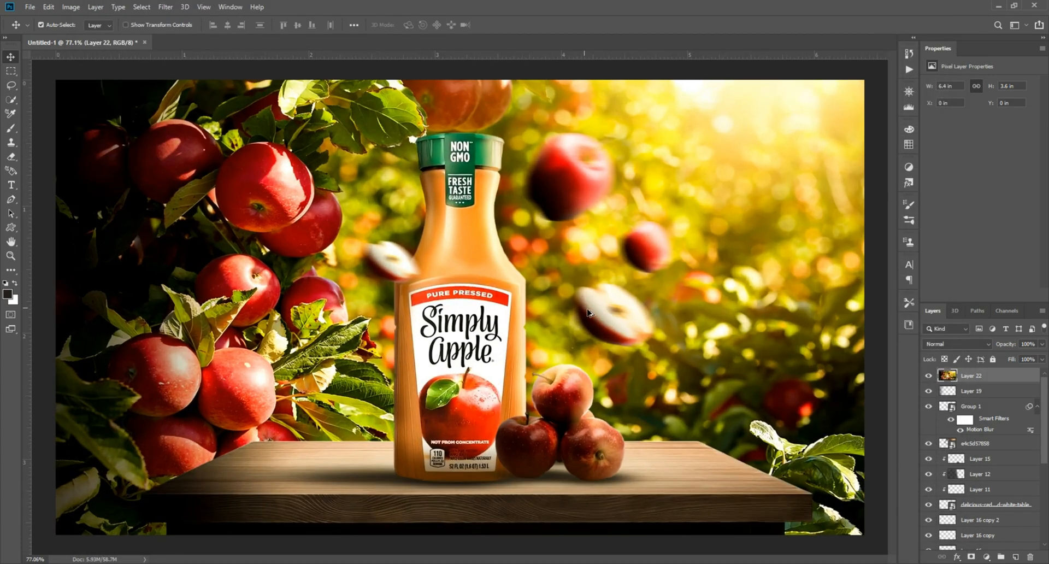